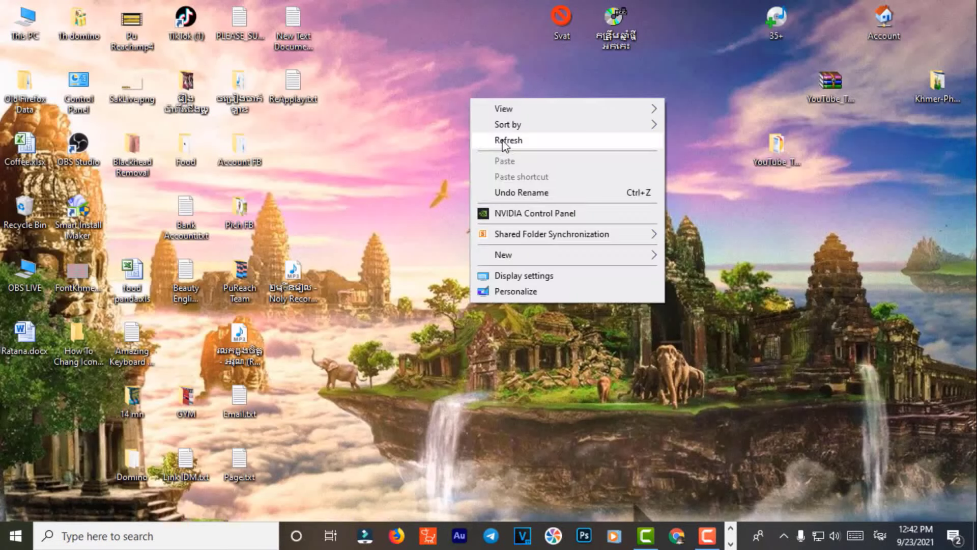
Refresh the Windows desktop and launch Photoshop from the taskbar.
left_click(502, 139)
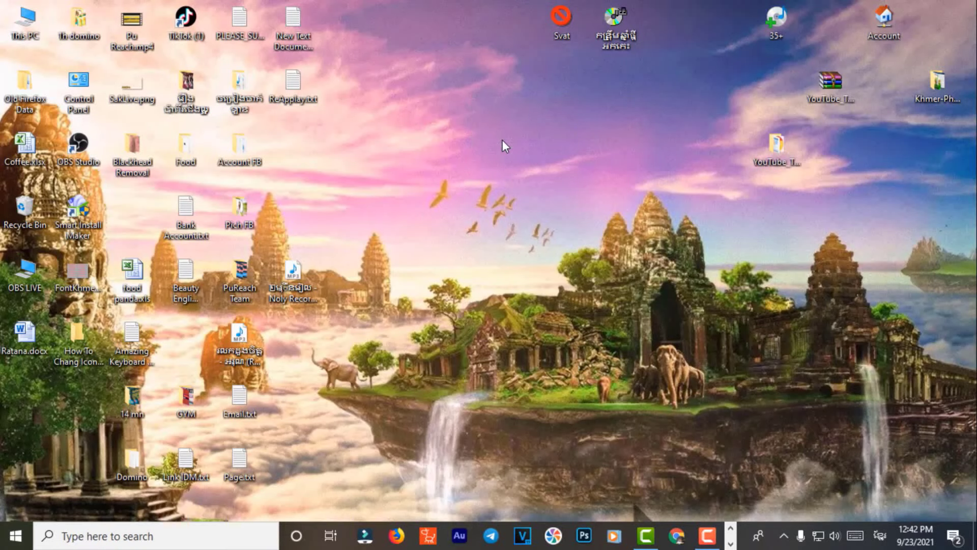
left_click(584, 537)
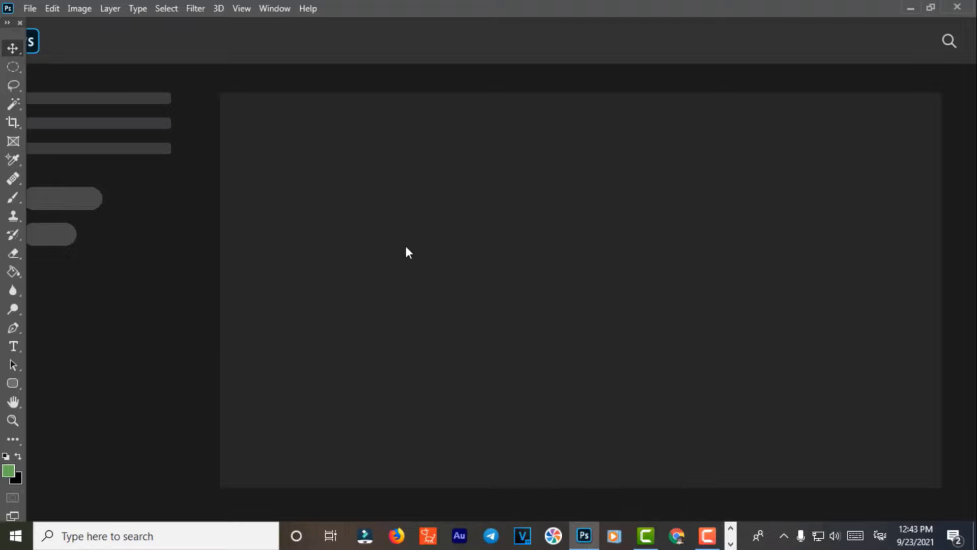
Create a blank transparent test document, then float and close it.
left_click(30, 9)
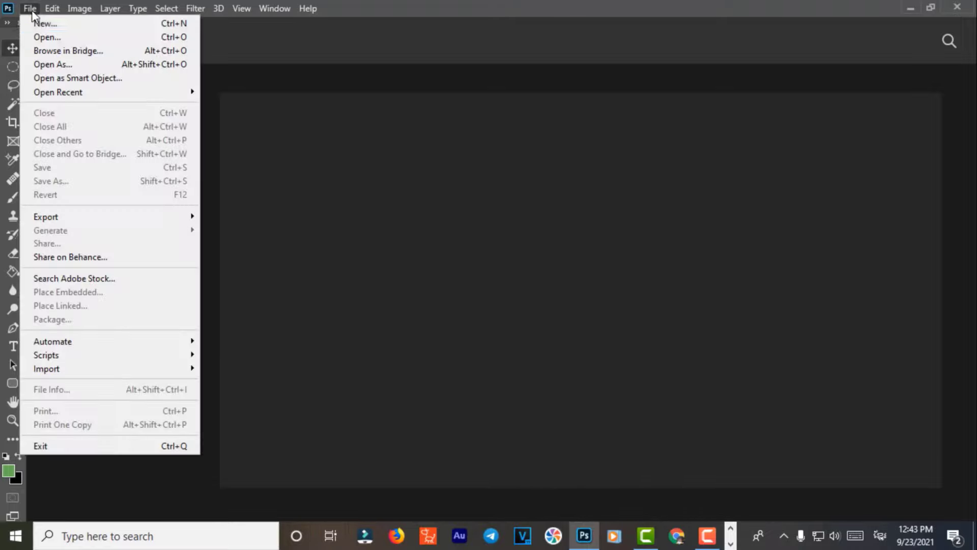
left_click(42, 26)
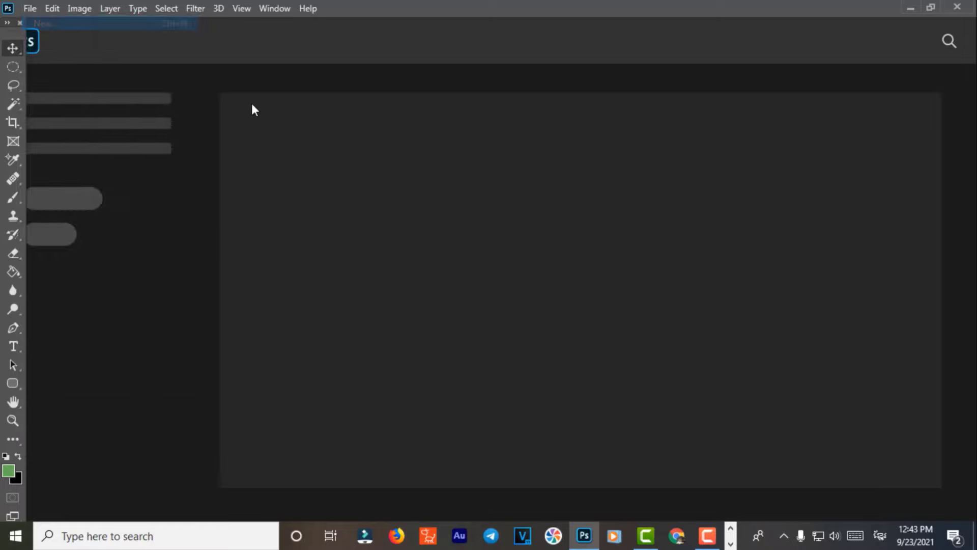
left_click(765, 490)
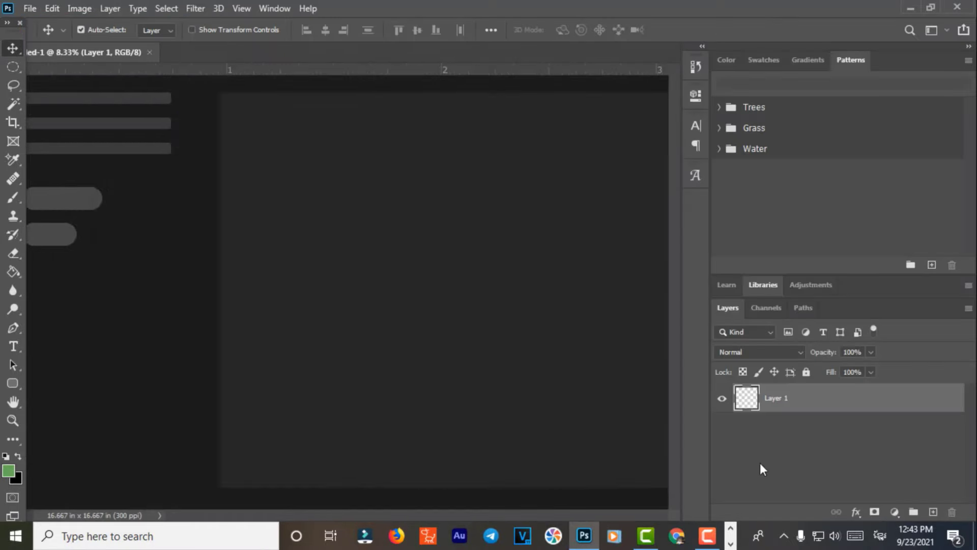
left_click_drag(126, 52, 118, 82)
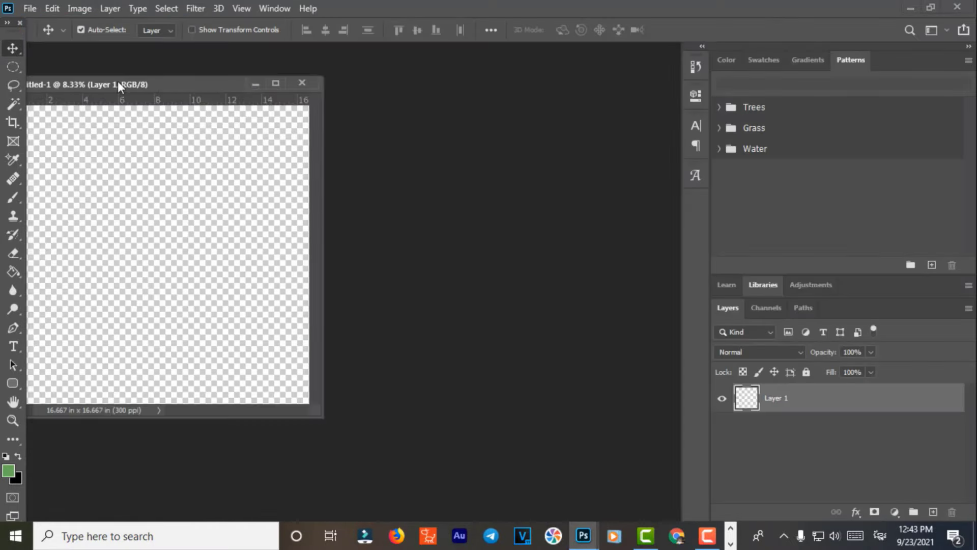
left_click(302, 83)
key("Escape")
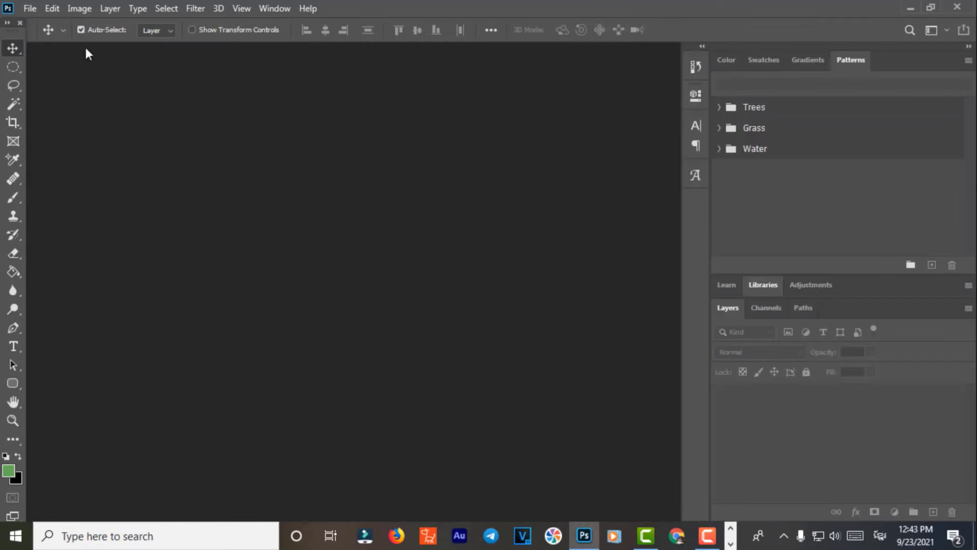
Open the dated Pchum Ben poster TIFF from the Khmer-Phnum-Ben-Day folder in Photoshop.
left_click(911, 3)
double_click(932, 84)
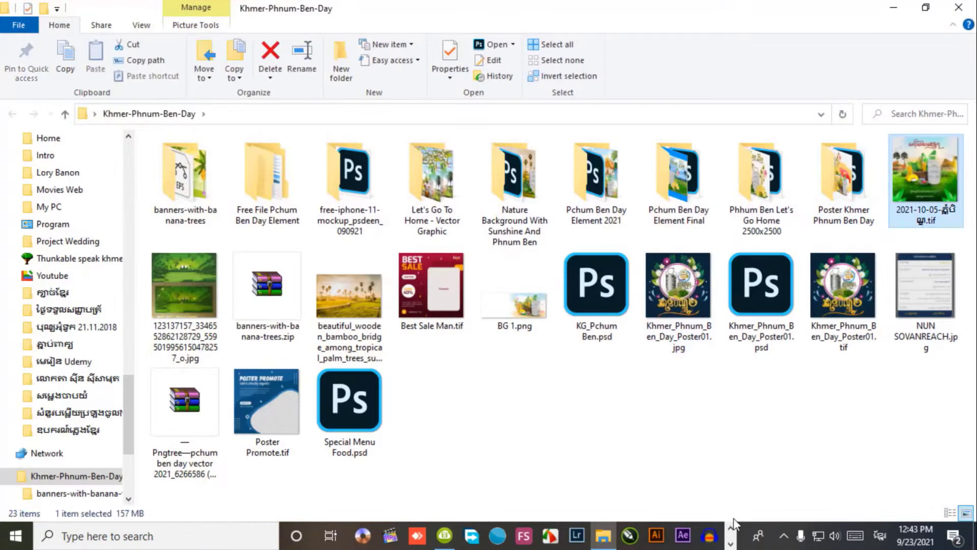
left_click(731, 544)
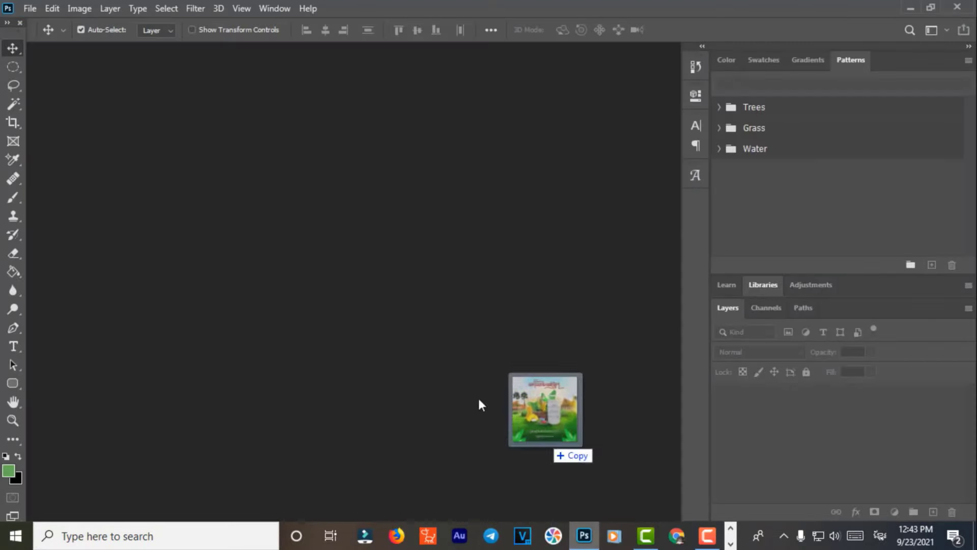
left_click_drag(914, 184, 436, 332)
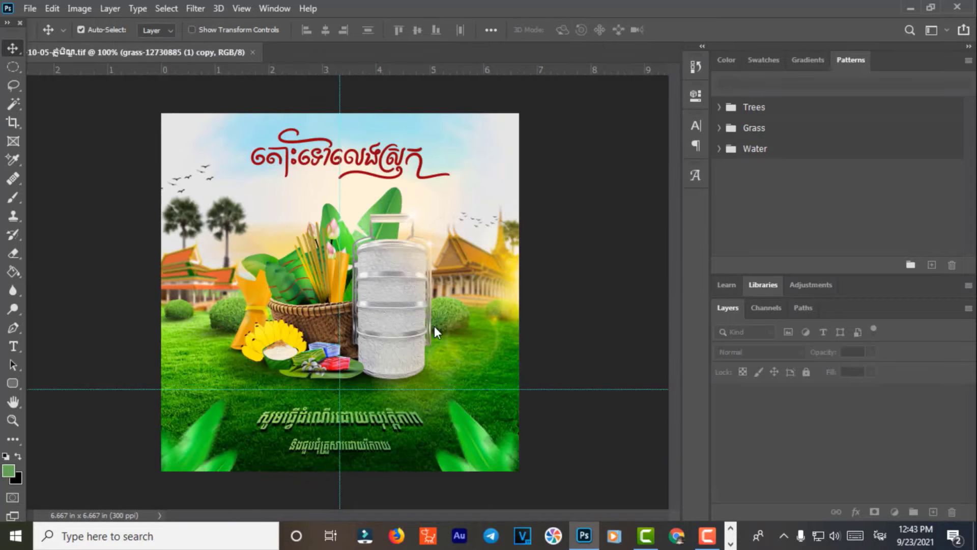
Hide the red Khmer title in the sky and collapse Group 7.
key("ctrl")
scroll(434, 326, "up", 3)
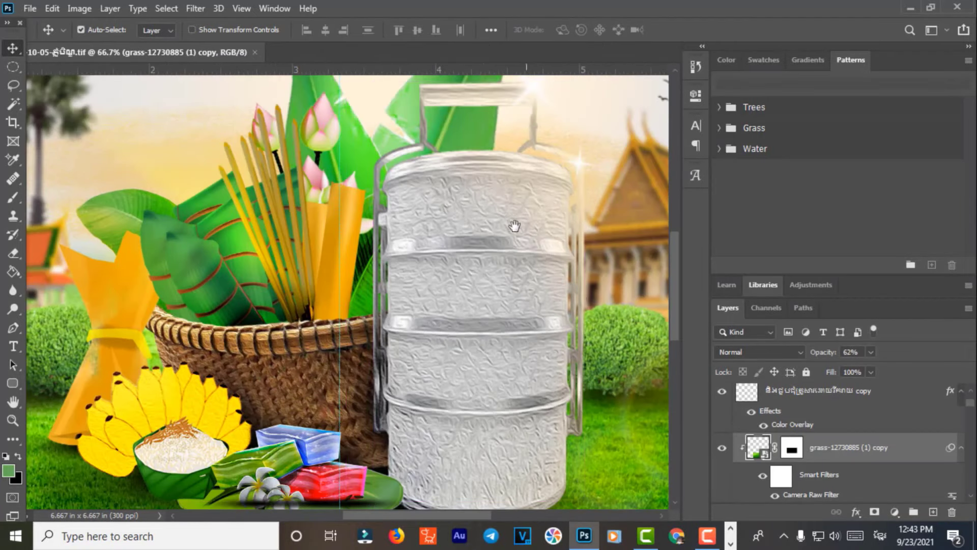
scroll(518, 254, "up", 5)
scroll(472, 226, "up", 3)
scroll(472, 226, "down", 1)
left_click(538, 273)
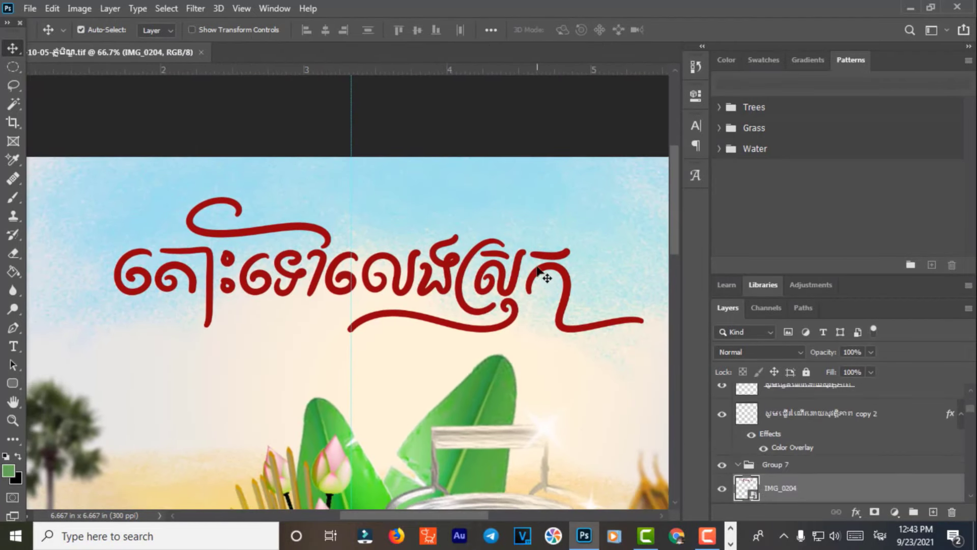
left_click_drag(773, 486, 793, 445)
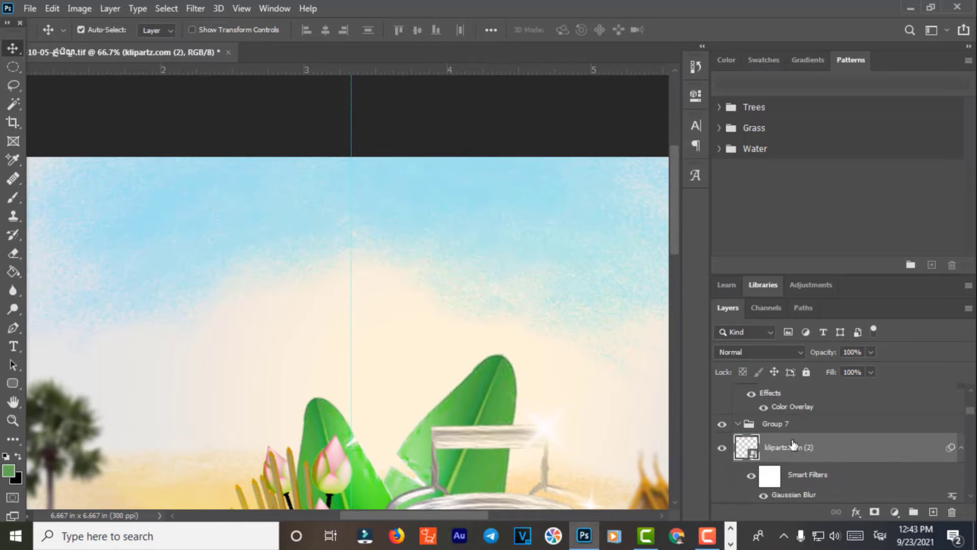
left_click(739, 424)
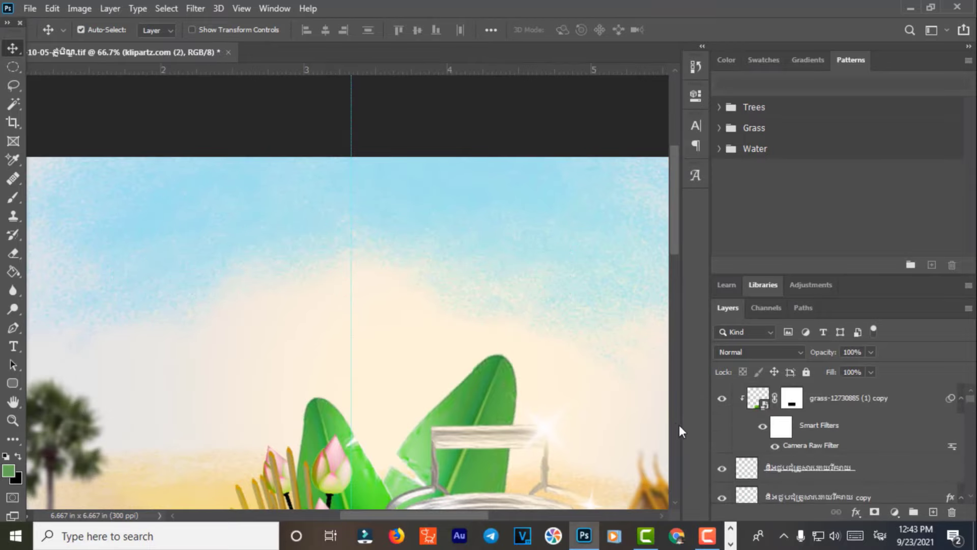
Zoom the poster to 25%, collapse Group 6 and select Group 5.
key("ctrl+minus")
key("ctrl+minus")
key("ctrl+minus")
key("ctrl+minus")
key("ctrl+plus")
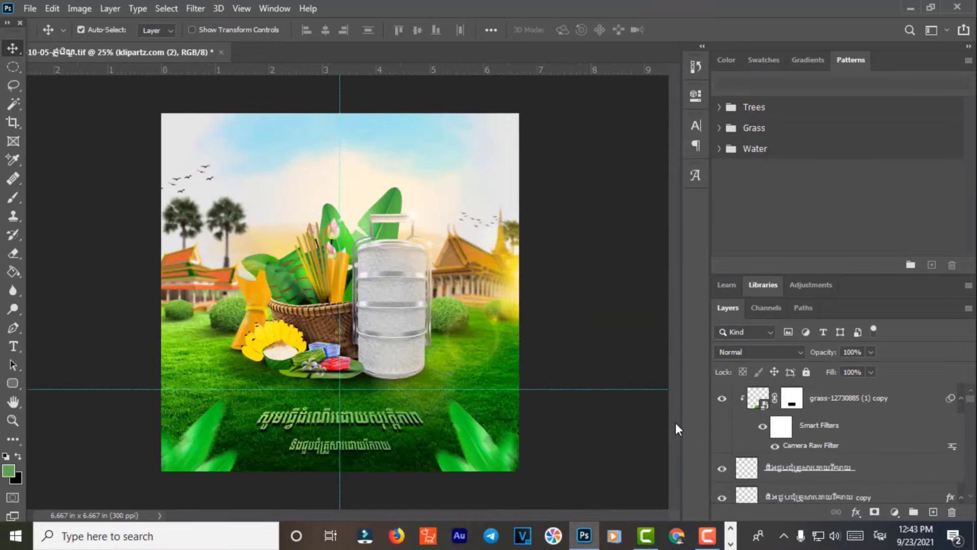
scroll(788, 450, "down", 5)
scroll(788, 450, "down", 2)
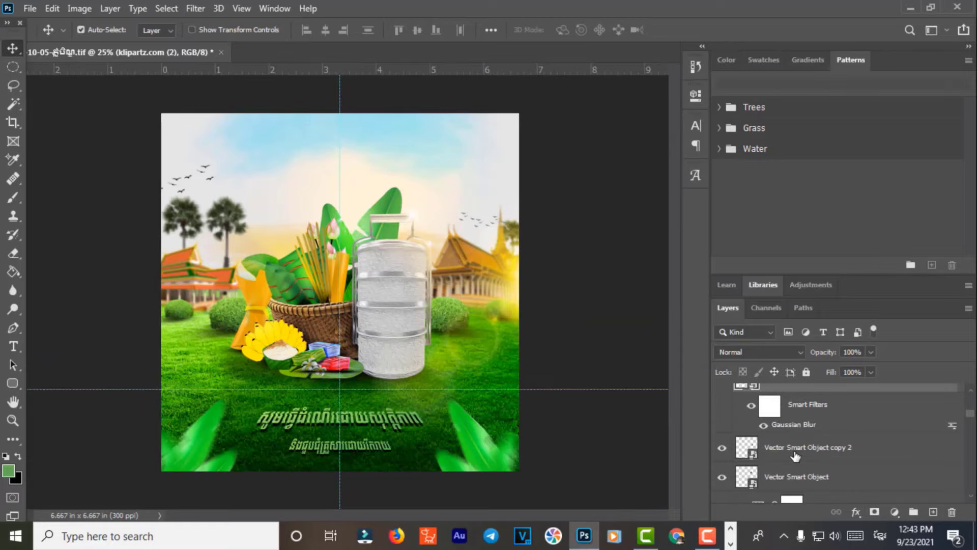
scroll(788, 452, "down", 2)
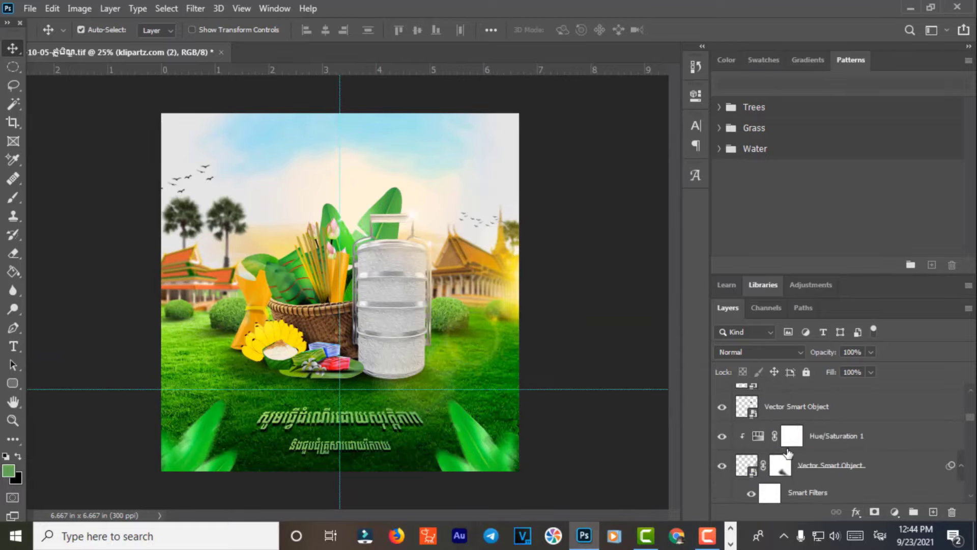
scroll(788, 452, "down", 2)
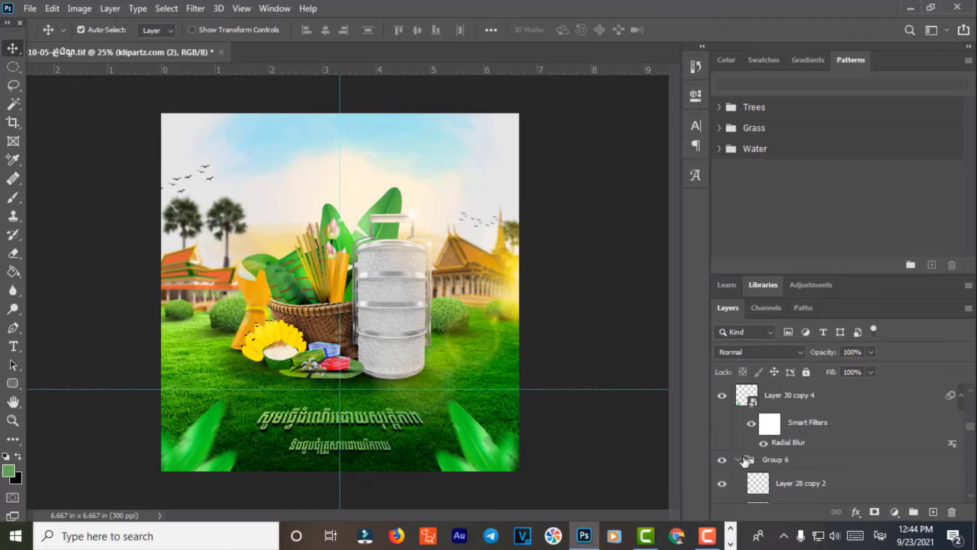
left_click(739, 460)
left_click(770, 460)
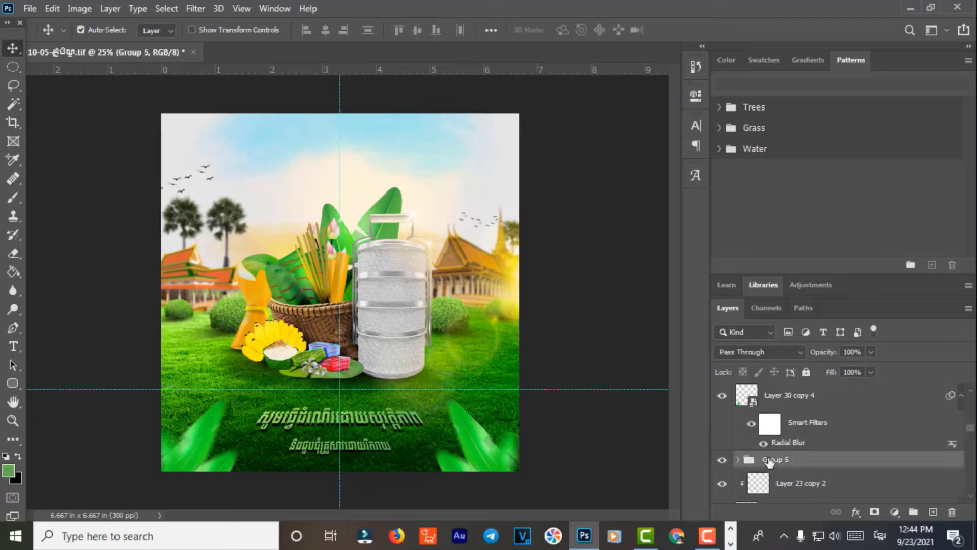
Delete the klipartz.com layer and browse the remaining layer stack.
scroll(770, 461, "up", 2)
scroll(770, 463, "up", 2)
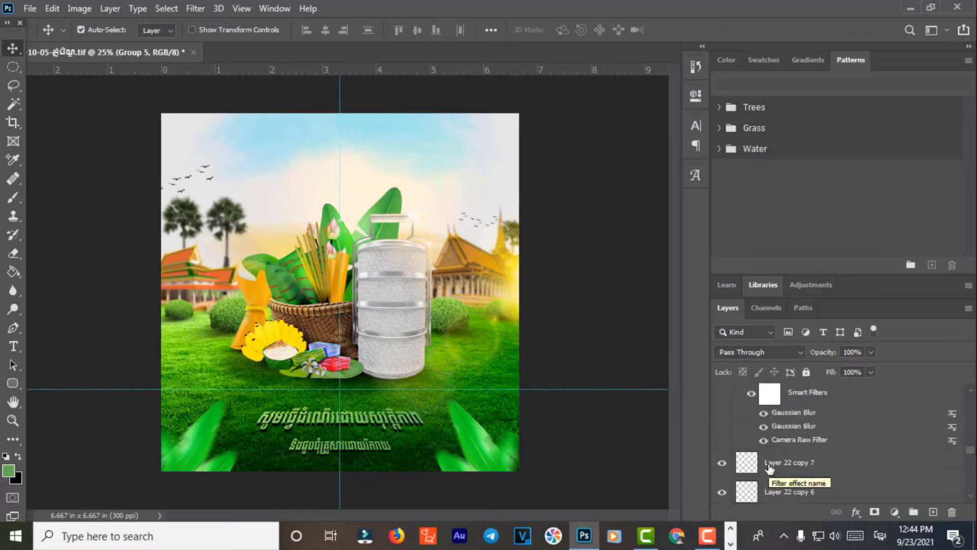
scroll(770, 466, "up", 2)
left_click(785, 432)
key("Delete")
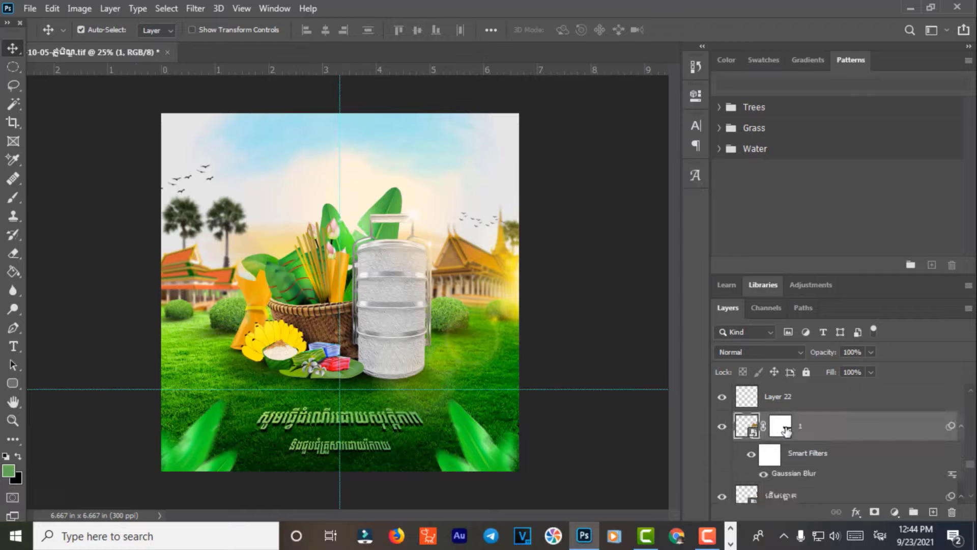
scroll(828, 430, "down", 1)
scroll(828, 432, "down", 1)
scroll(828, 441, "down", 1)
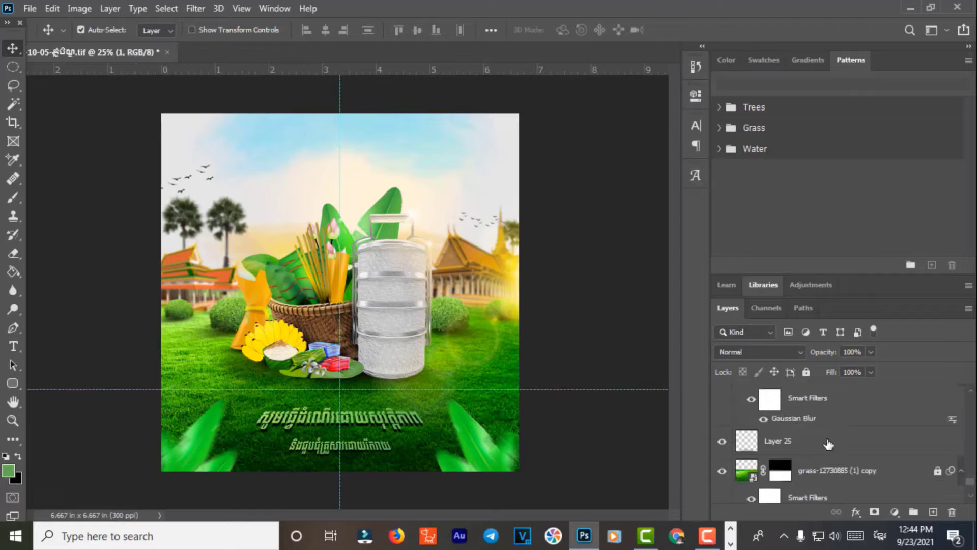
scroll(828, 444, "down", 1)
scroll(828, 444, "down", 2)
scroll(860, 489, "down", 2)
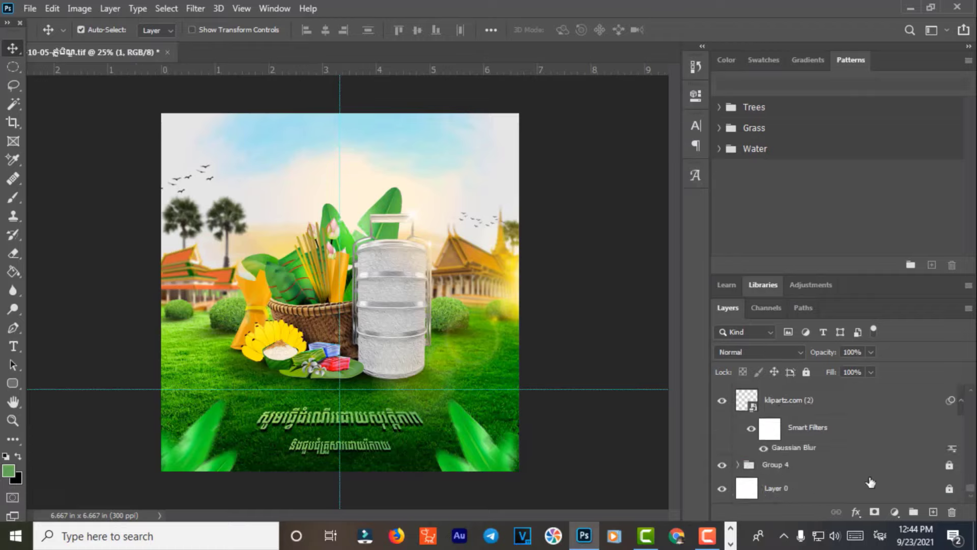
scroll(822, 417, "up", 2)
scroll(828, 425, "up", 2)
scroll(832, 432, "up", 2)
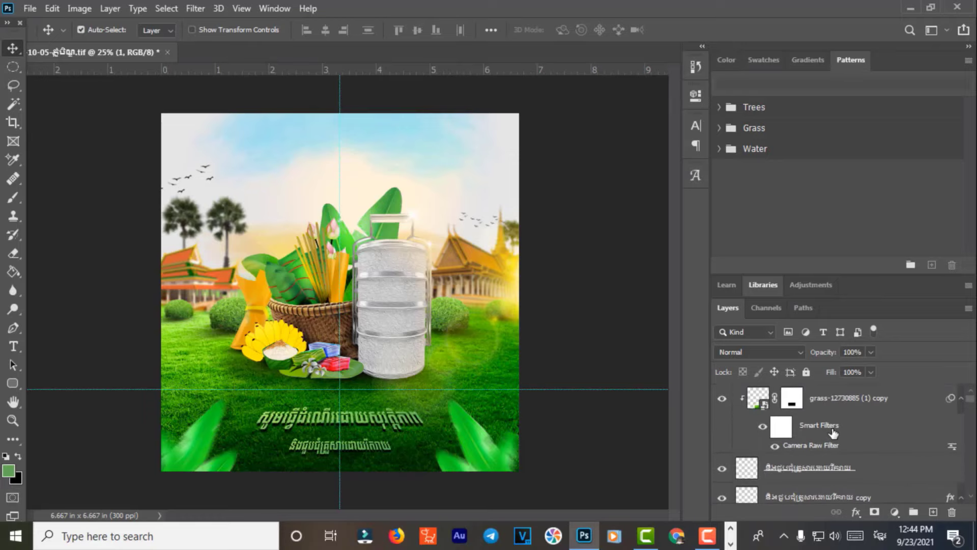
Open F: > Fro Graphic Design > Pchum Ben #PNG > Khmer-Phnum-Ben-Day in File Explorer.
key("super+e")
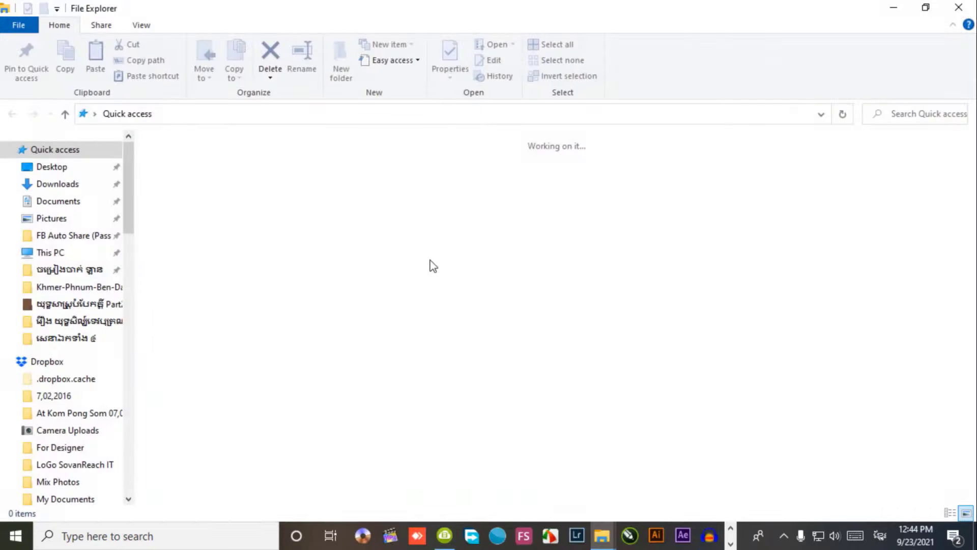
scroll(83, 443, "down", 2)
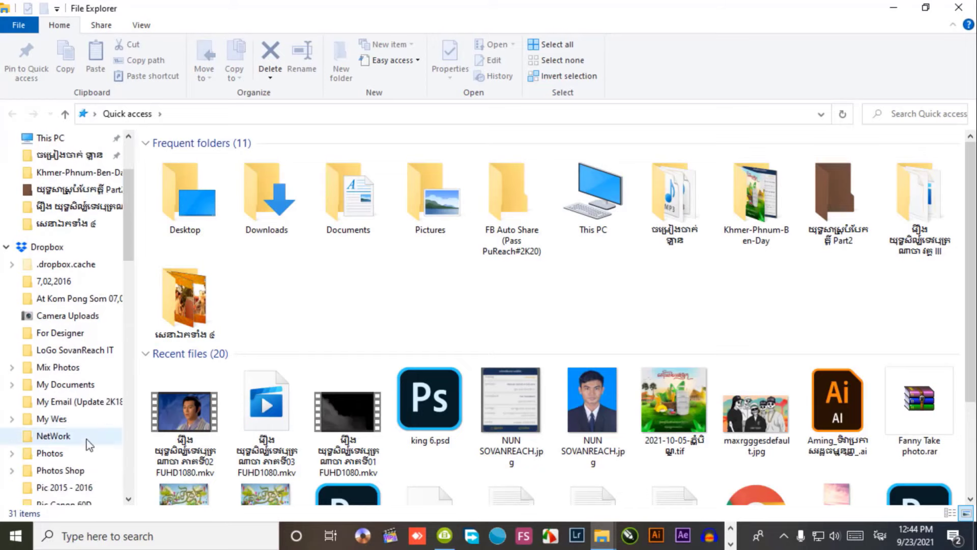
scroll(83, 446, "down", 4)
scroll(83, 443, "down", 3)
scroll(81, 450, "down", 1)
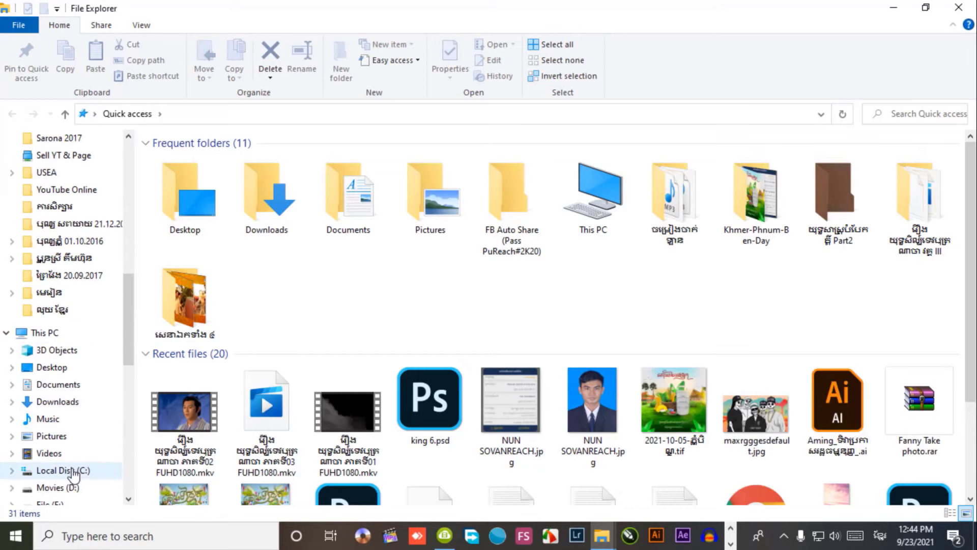
scroll(76, 466, "down", 1)
left_click(76, 469)
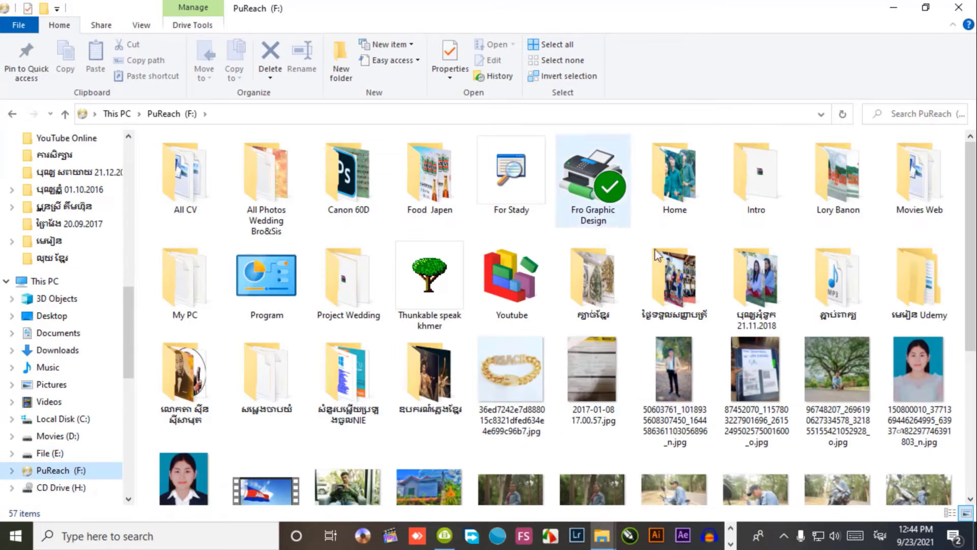
double_click(592, 193)
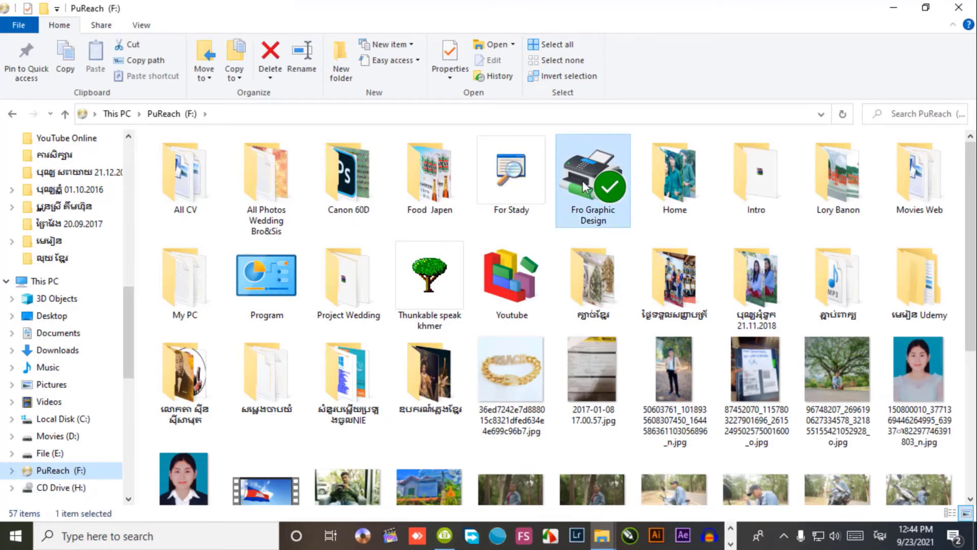
scroll(657, 346, "down", 5)
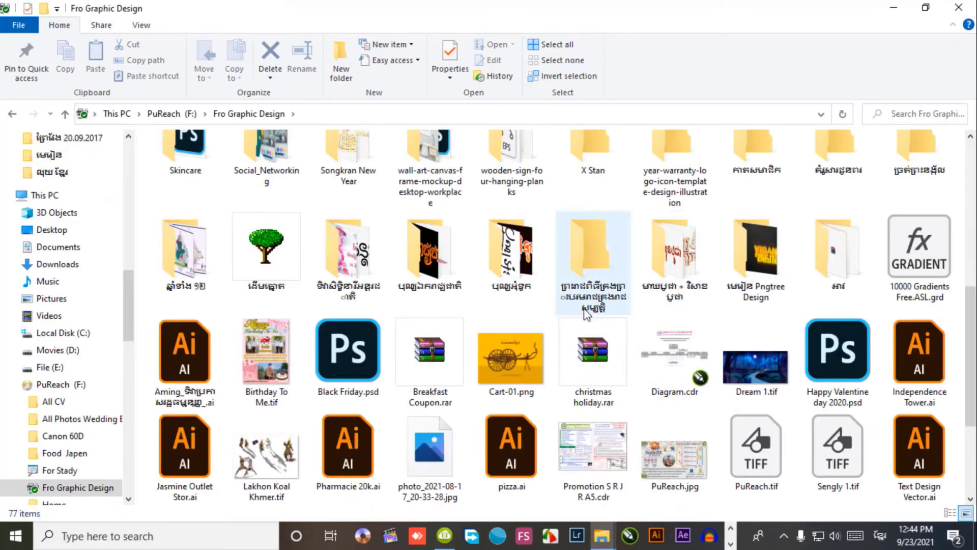
scroll(672, 300, "up", 5)
left_click(661, 412)
double_click(660, 412)
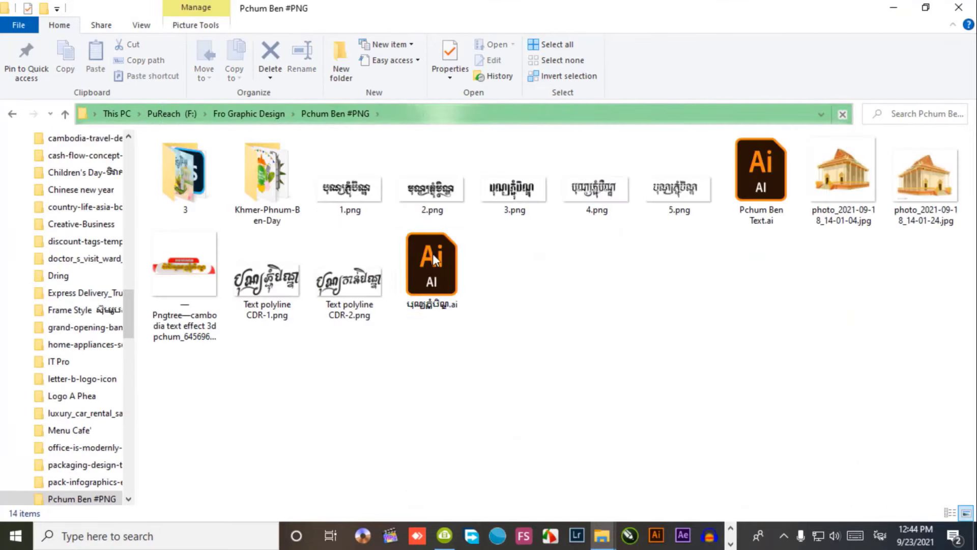
double_click(264, 178)
scroll(574, 338, "down", 5)
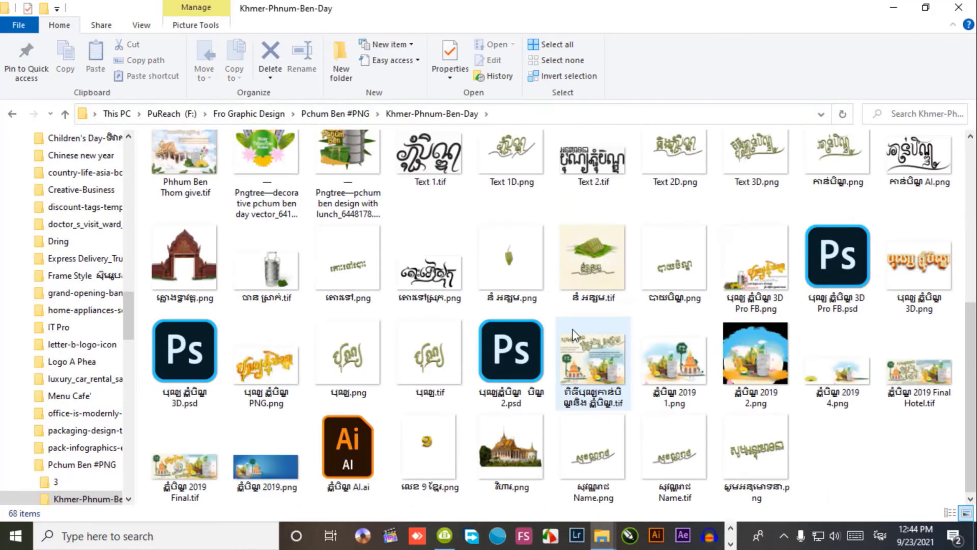
Send the rice cake TIFF, Text 3D.png and Khmer calligraphy PNG to Photoshop.
left_click(593, 260)
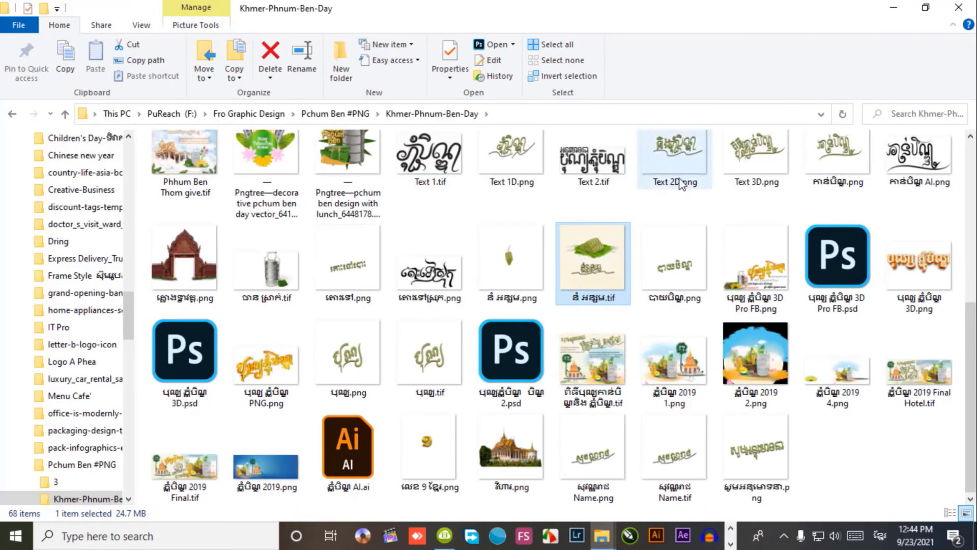
left_click(746, 151, "ctrl")
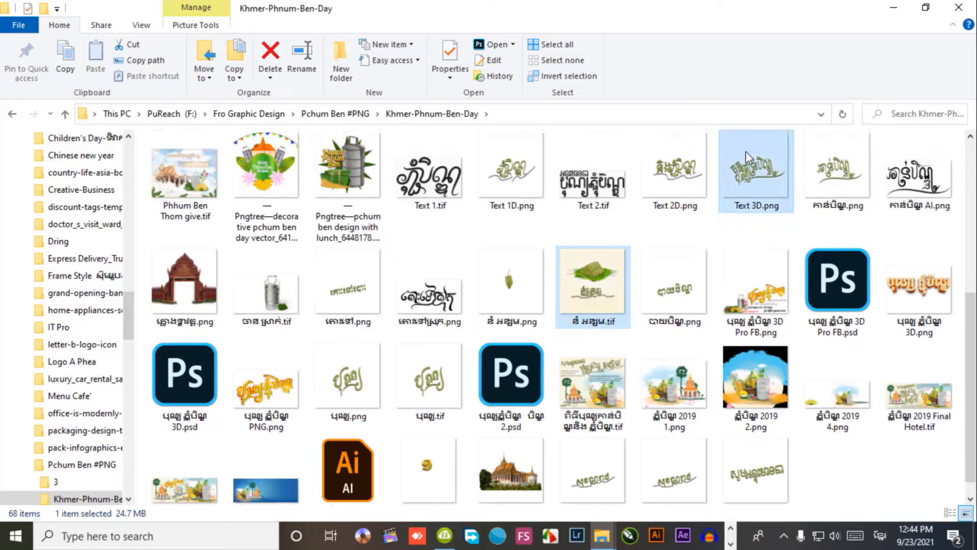
left_click(430, 298, "ctrl")
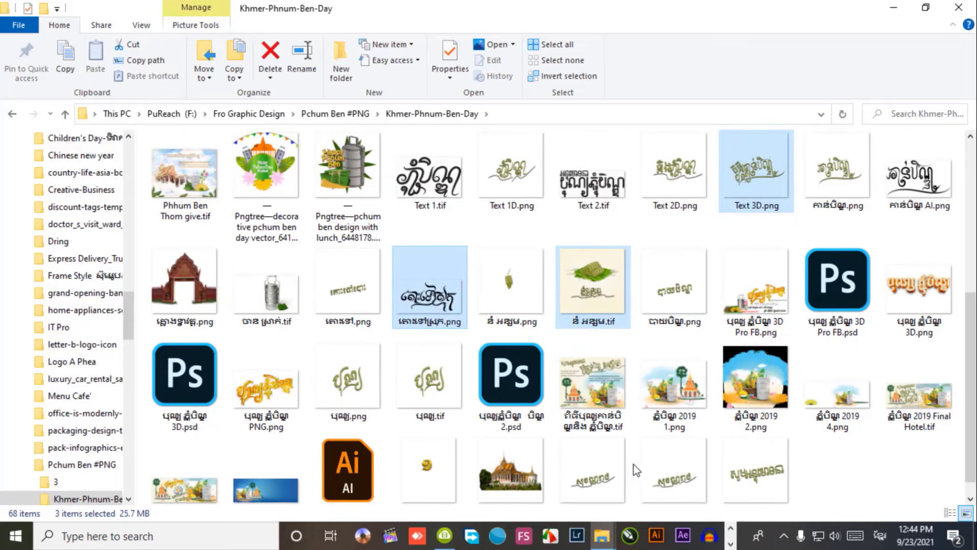
left_click(731, 530)
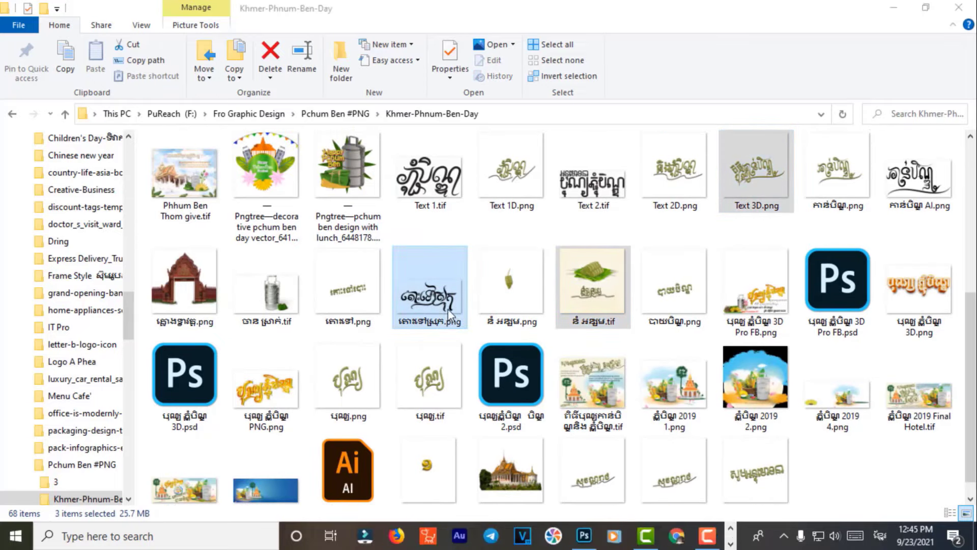
mouse_move(593, 290)
left_mouse_down()
mouse_move(577, 517)
mouse_move(491, 44)
left_mouse_up()
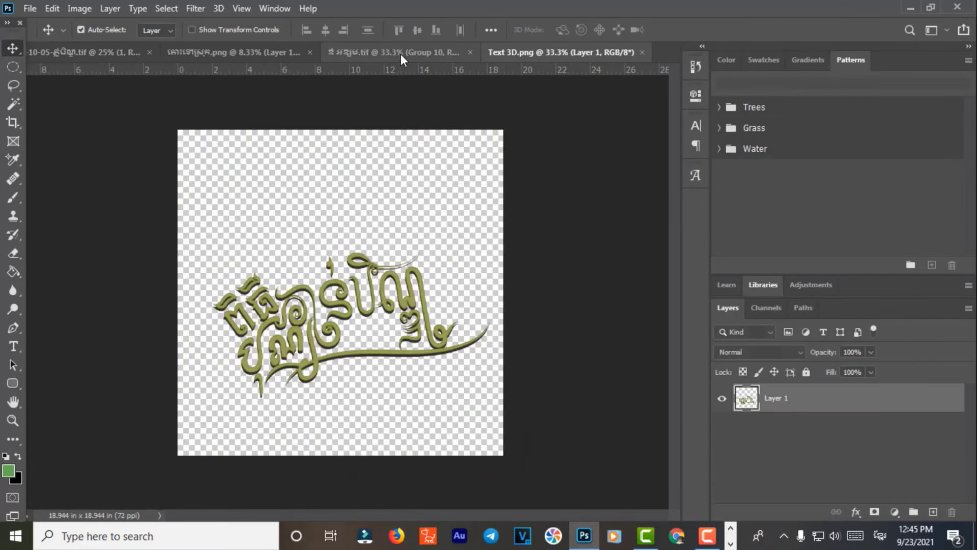
Float the three new images and drag the Text 3D title into the poster as Layer 30.
left_click_drag(402, 54, 387, 80)
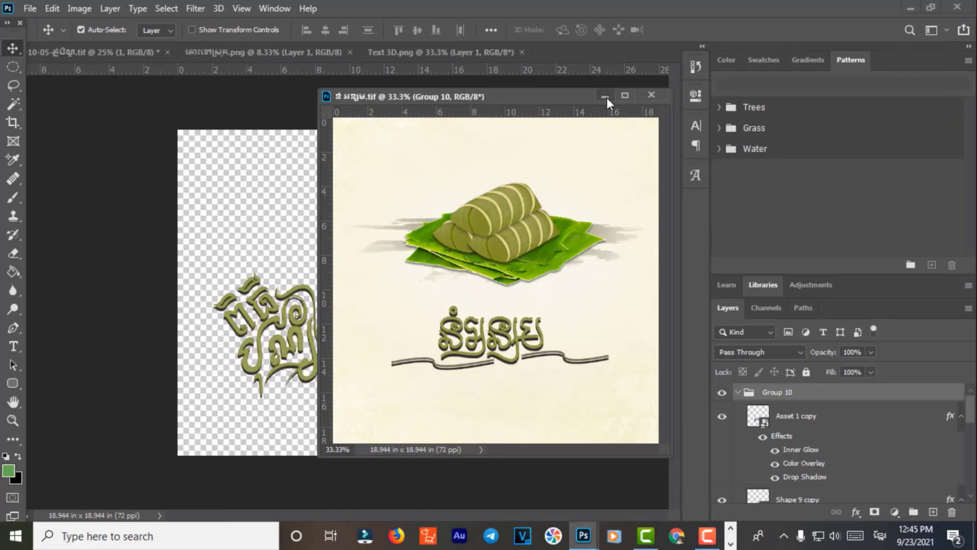
left_click(605, 96)
left_click_drag(443, 52, 459, 97)
left_click_drag(306, 52, 325, 125)
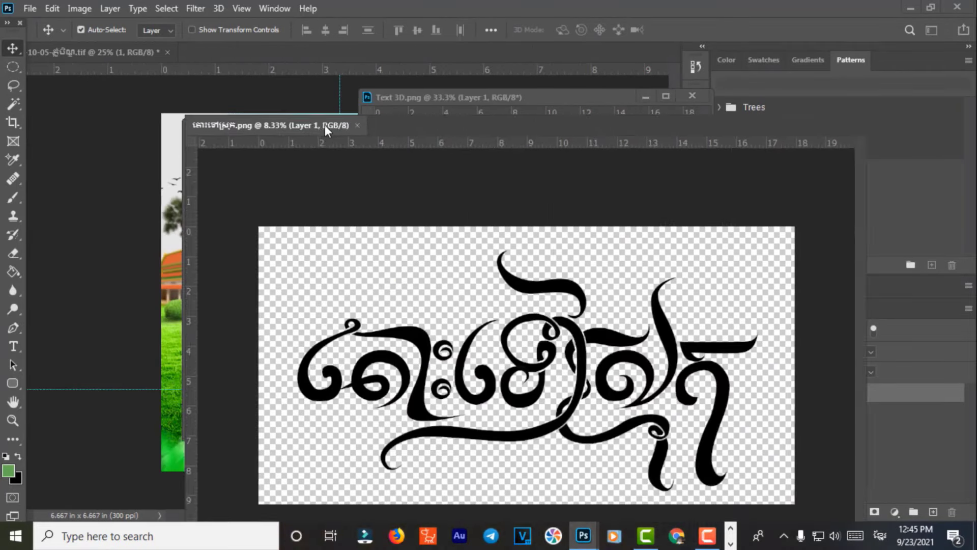
left_click(679, 128)
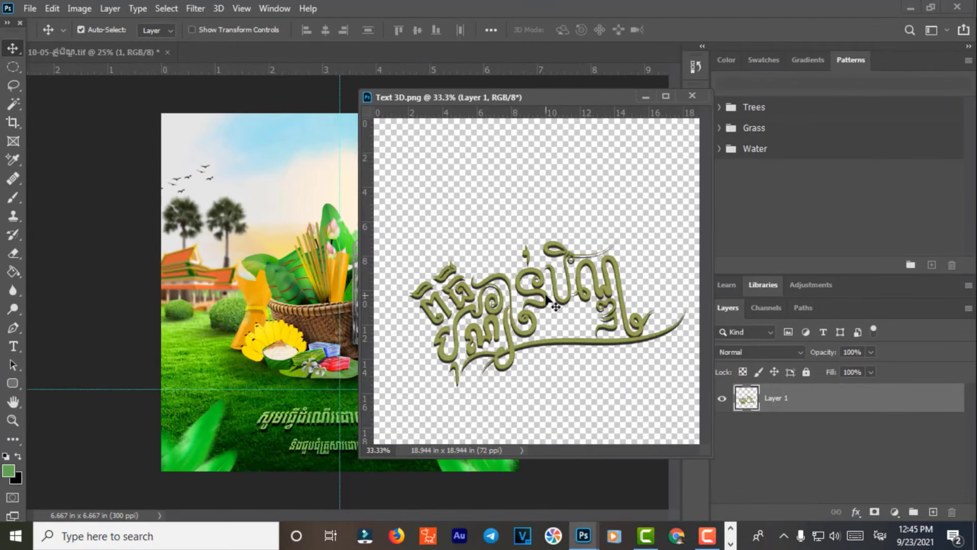
left_click_drag(552, 305, 265, 192)
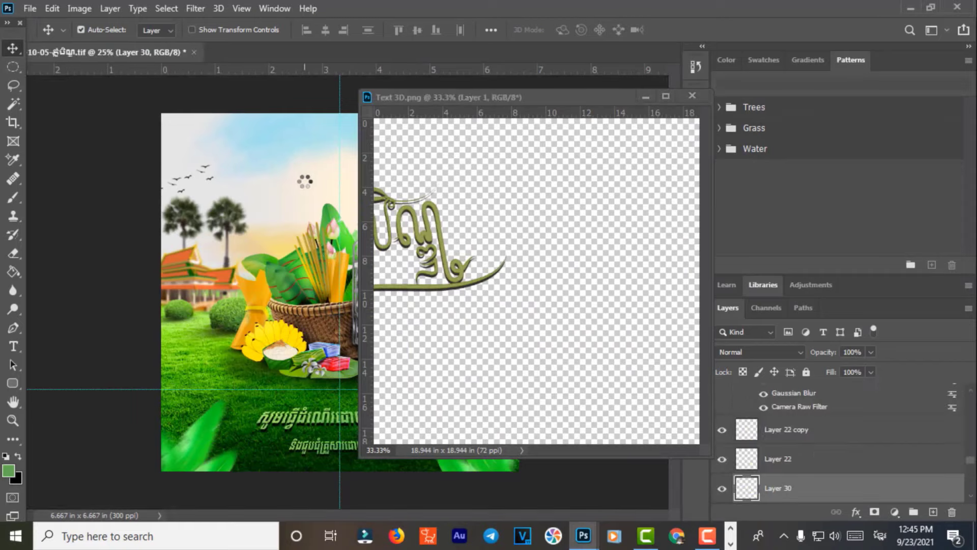
Close Text 3D.png and position the 3D Khmer title at the poster's top centre.
left_click(693, 96)
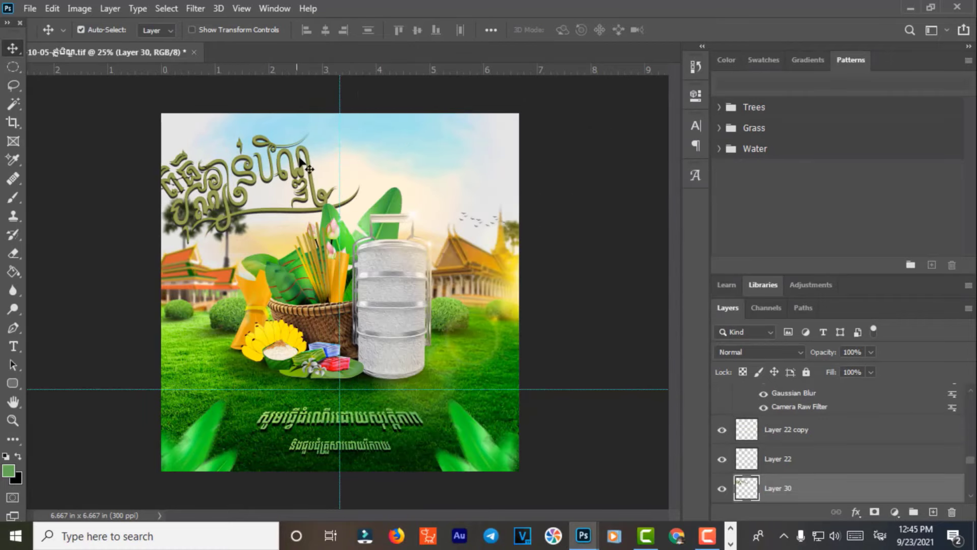
left_click_drag(308, 176, 361, 157)
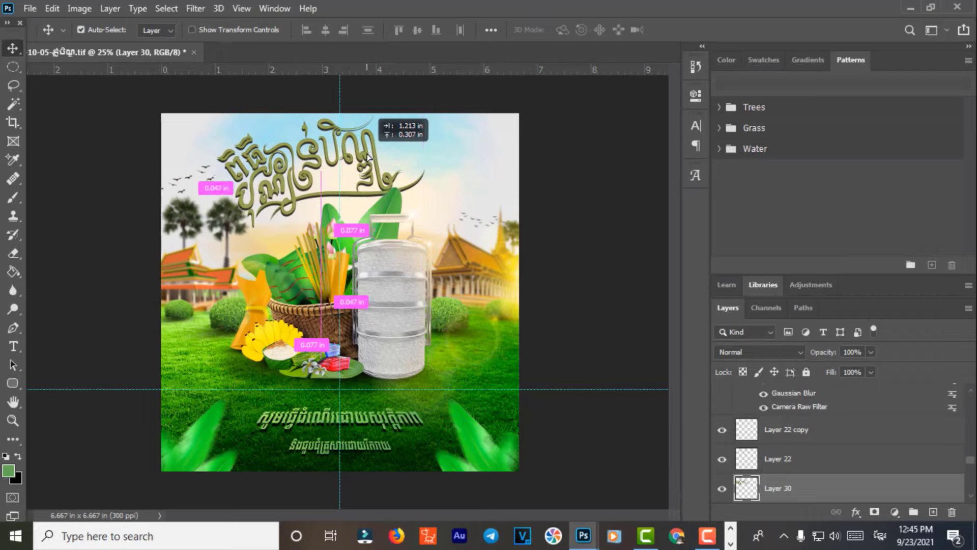
left_click_drag(360, 156, 358, 155)
Nudge Group 5, holding the basket and offerings, left and down.
left_click(408, 331)
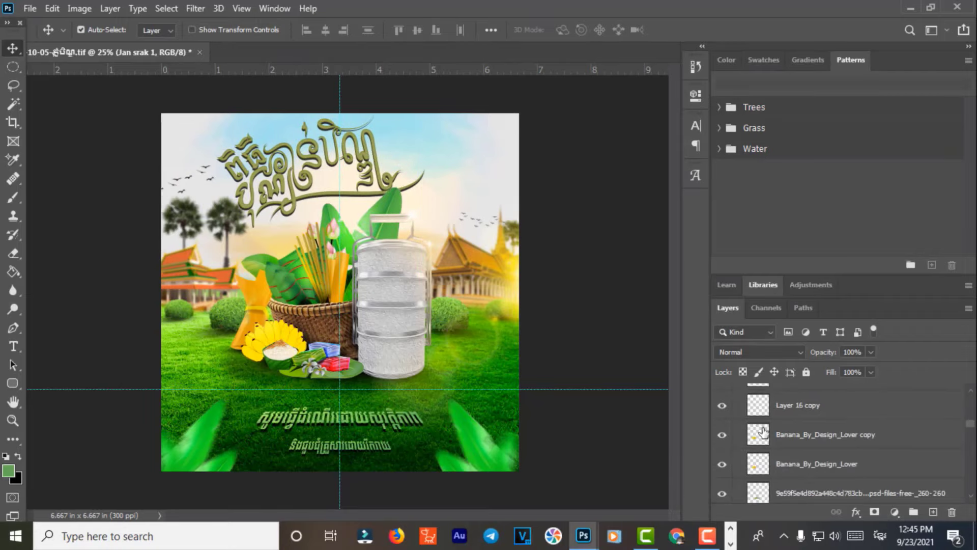
scroll(743, 429, "up", 3)
scroll(743, 430, "down", 2)
left_click(740, 435)
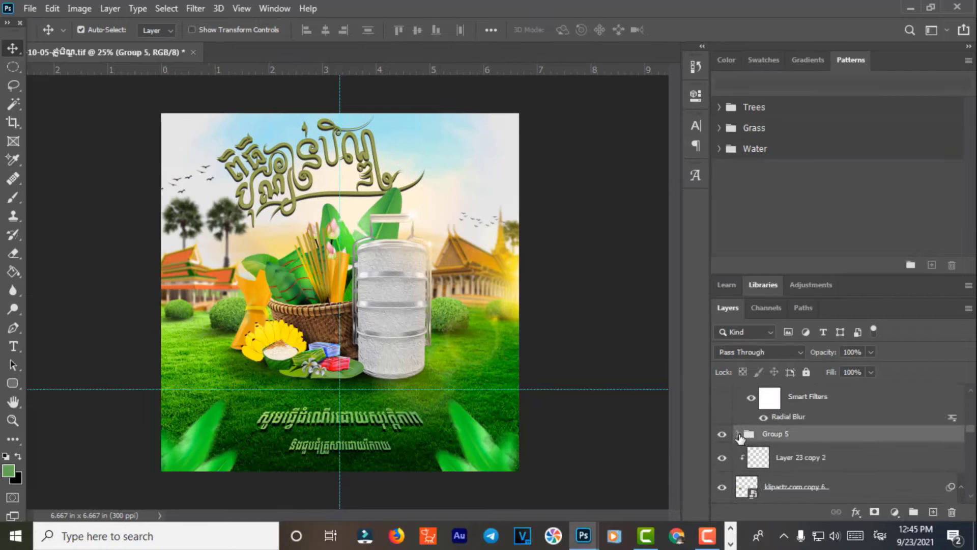
key("Left")
key("Left")
key("Down")
key("Down")
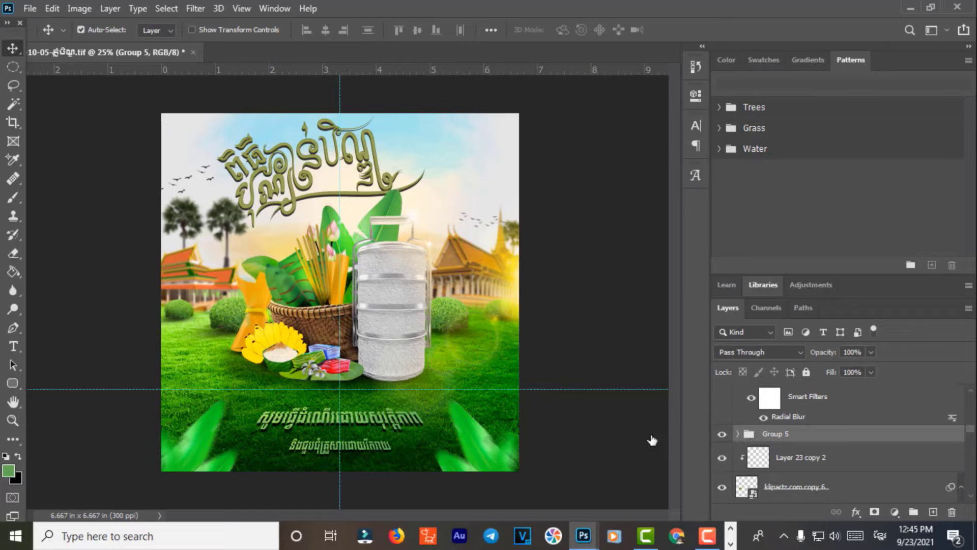
key("shift+Down")
key("shift+Down")
Lower the offerings group once more and raise the two caption layers slightly.
key("shift+Down")
key("shift+Down")
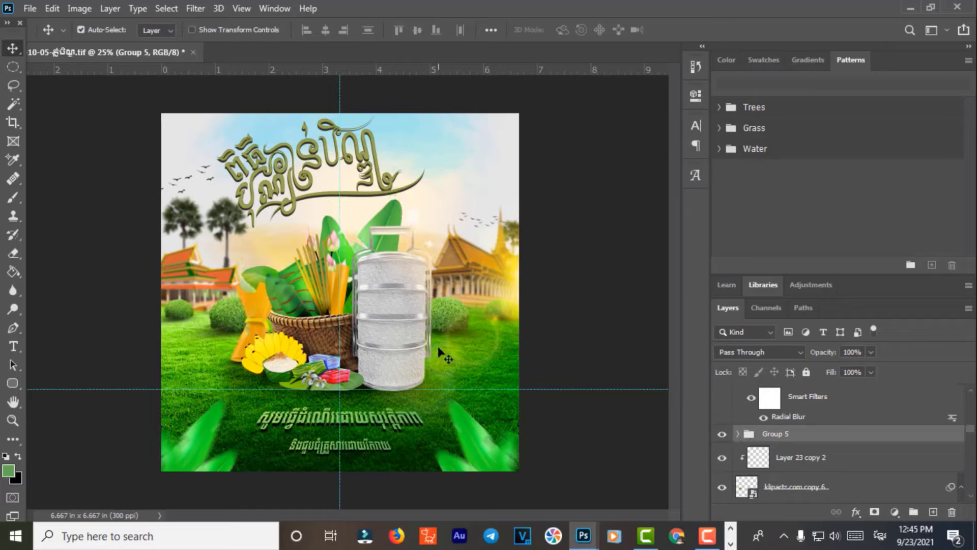
key("shift+Down")
key("shift+Down")
key("shift+Down")
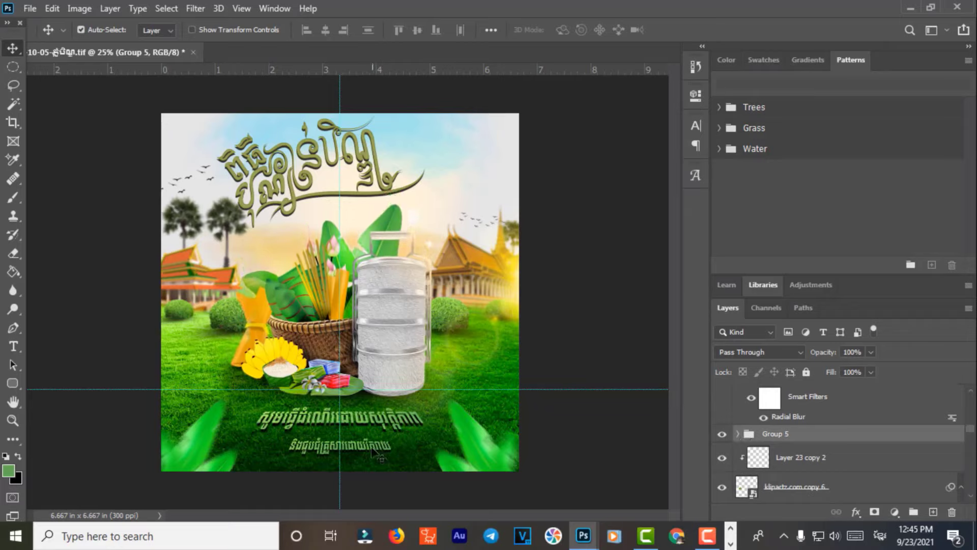
left_click(369, 450)
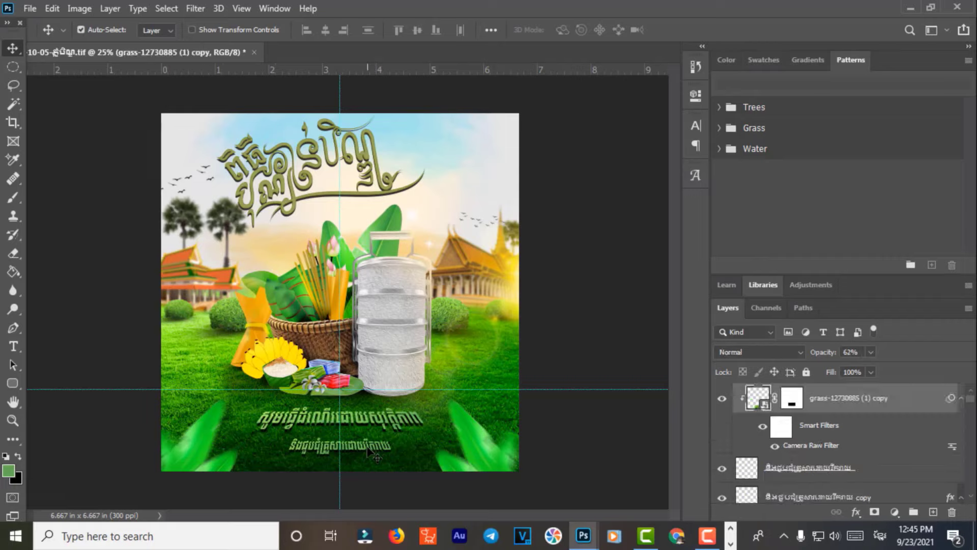
left_click(804, 470)
left_click(810, 497)
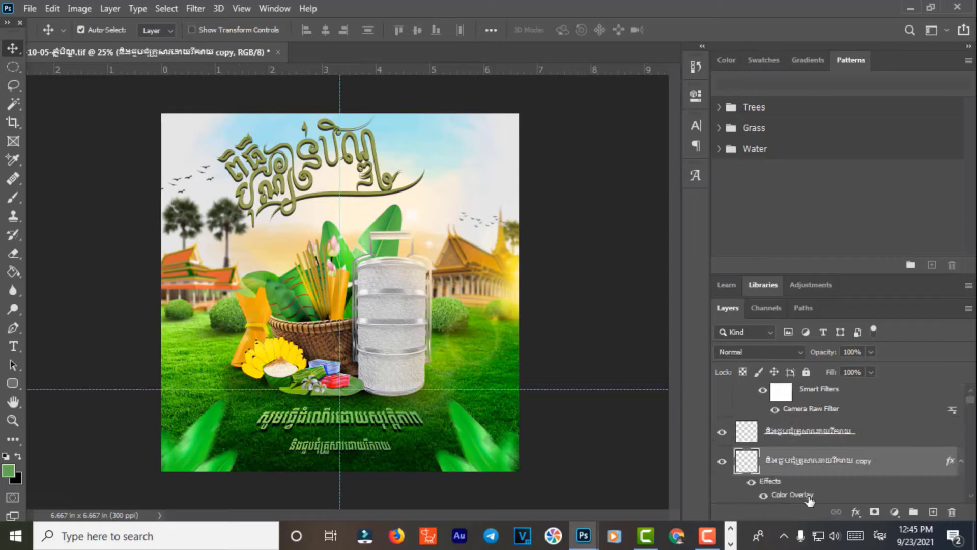
key("ctrl")
left_click(814, 432, "ctrl")
key("Up")
key("Up")
key("Up")
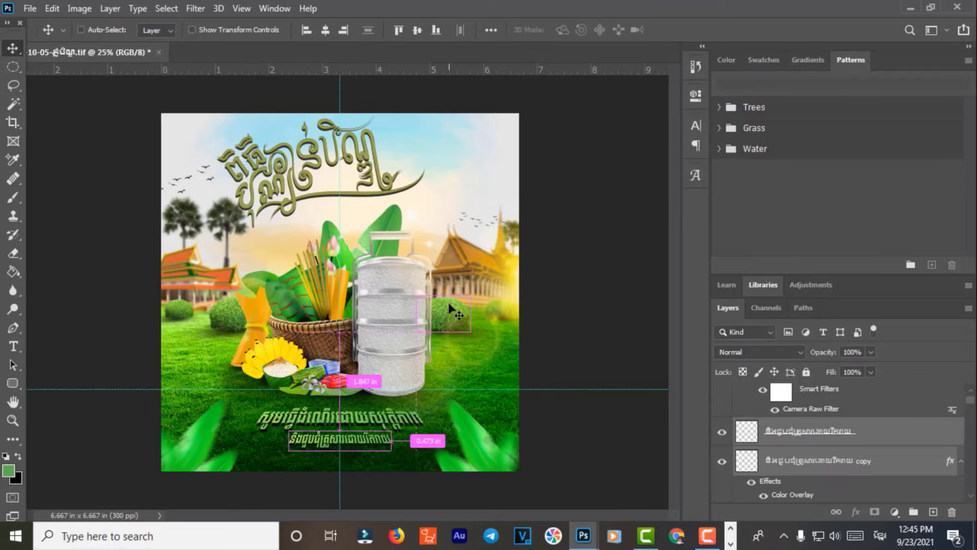
Zoom in on the poster and select the upper Khmer caption layer.
key("ctrl+plus")
key("ctrl+plus")
key("ctrl+plus")
scroll(438, 285, "down", 6)
scroll(407, 239, "down", 2)
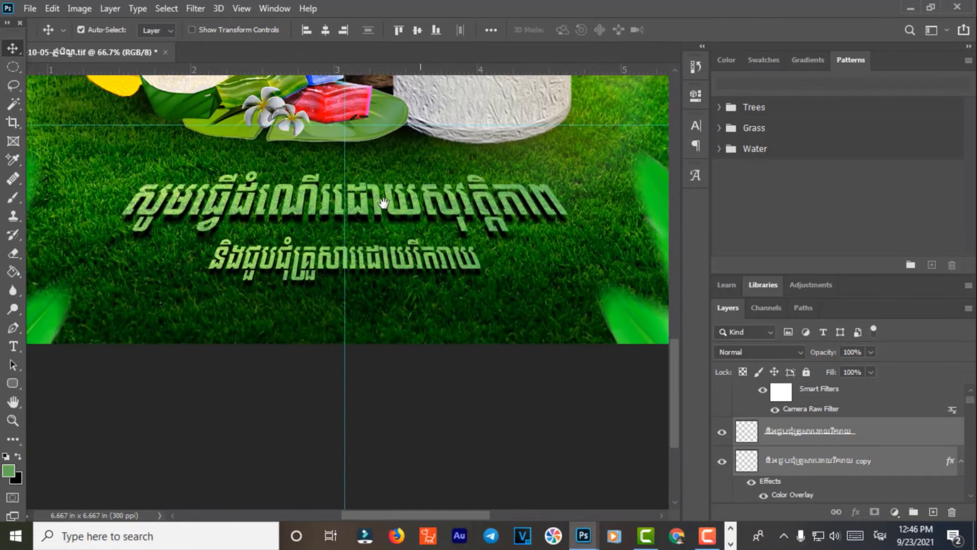
scroll(799, 417, "up", 1)
scroll(805, 434, "down", 2)
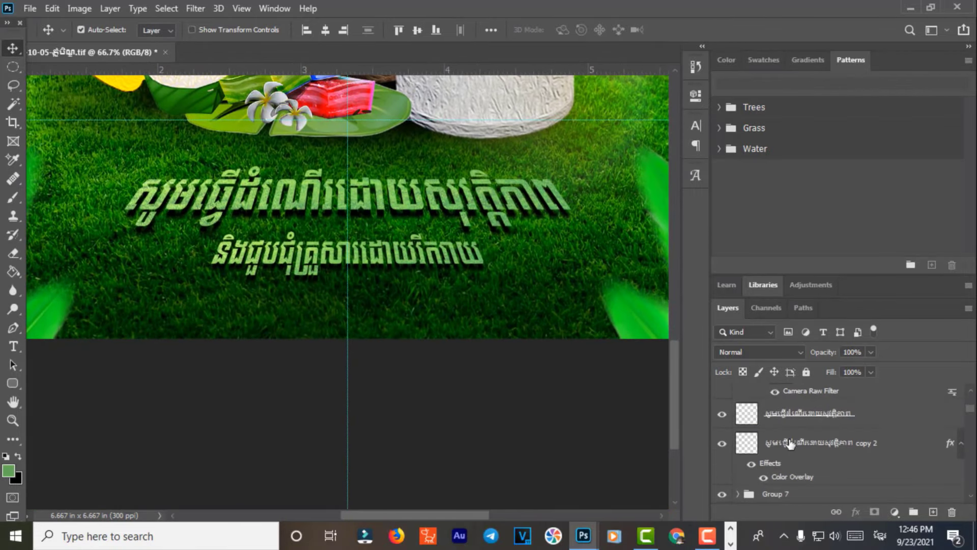
left_click(800, 416)
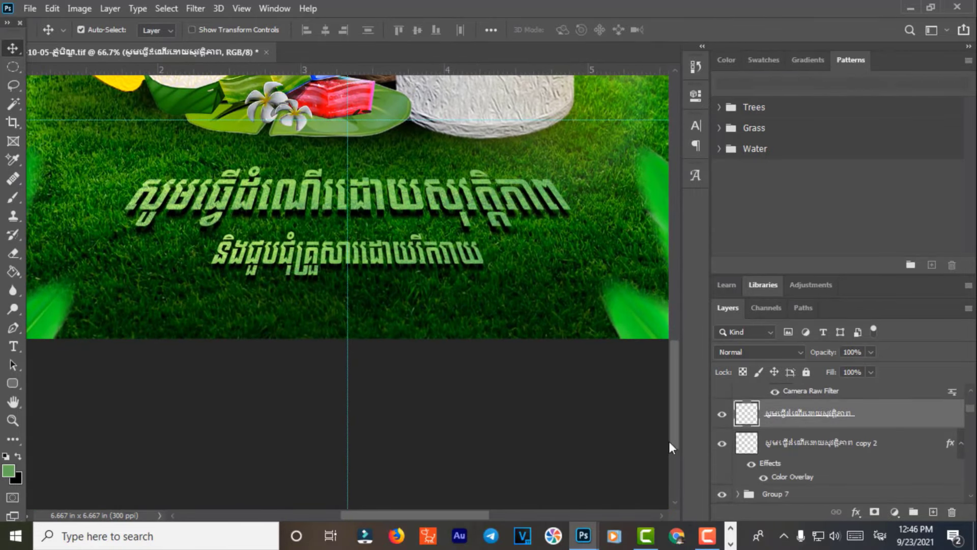
left_click(14, 347)
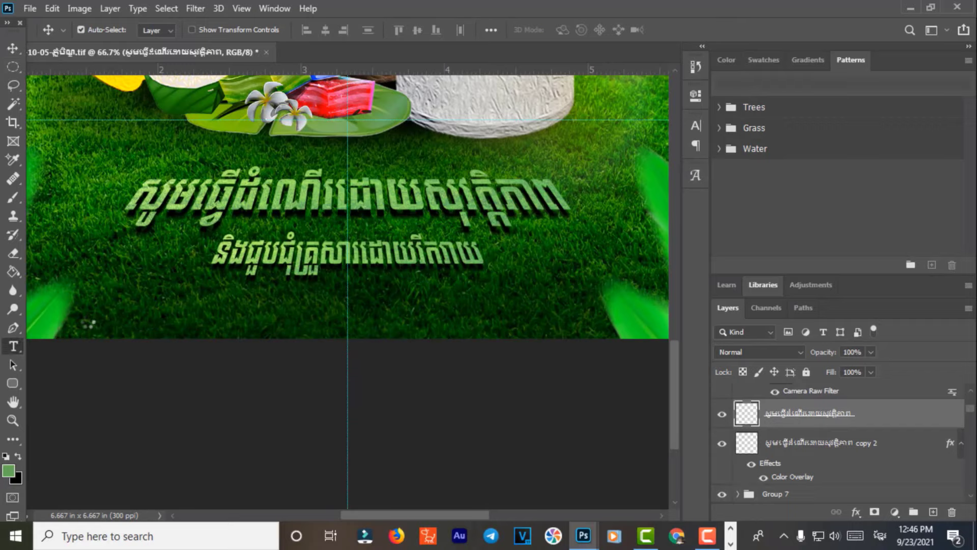
Create a new text layer in the bottom-left grass and reopen it for editing.
left_click(96, 306)
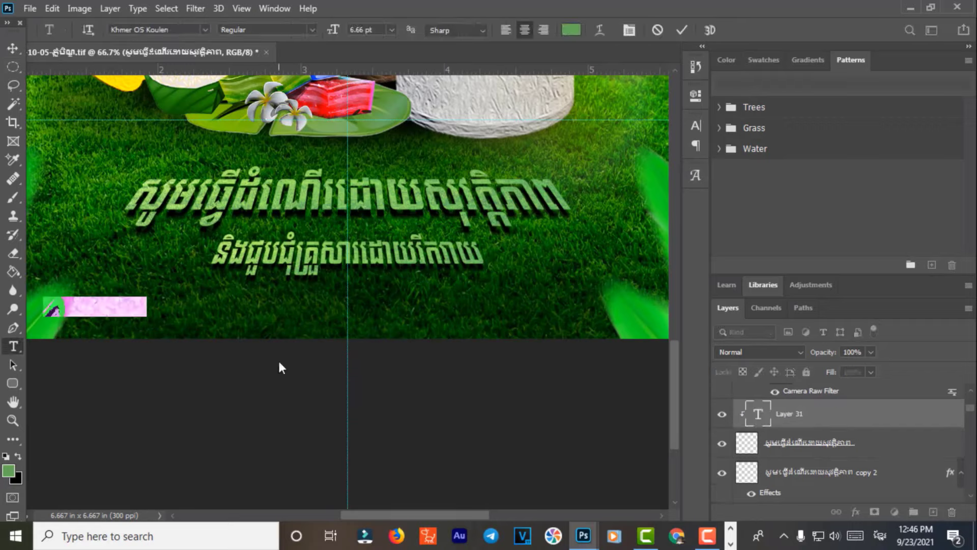
key("BackSpace")
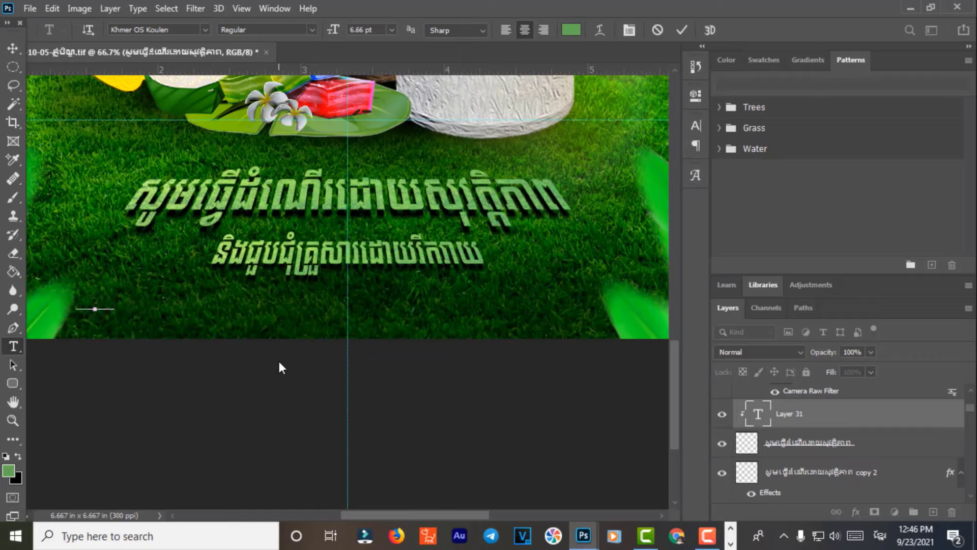
left_click(13, 48)
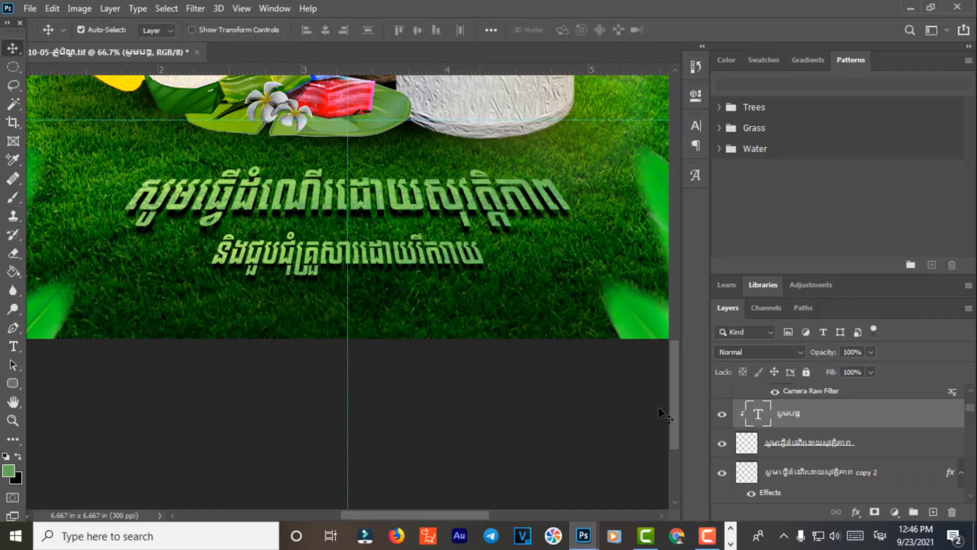
mouse_move(787, 423)
left_mouse_down()
mouse_move(783, 353)
mouse_move(794, 387)
left_mouse_up()
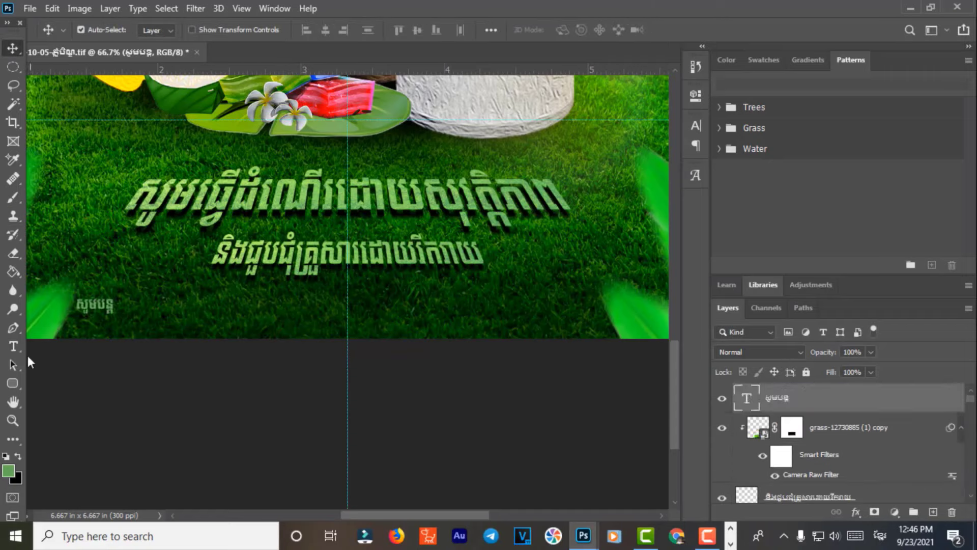
double_click(104, 306)
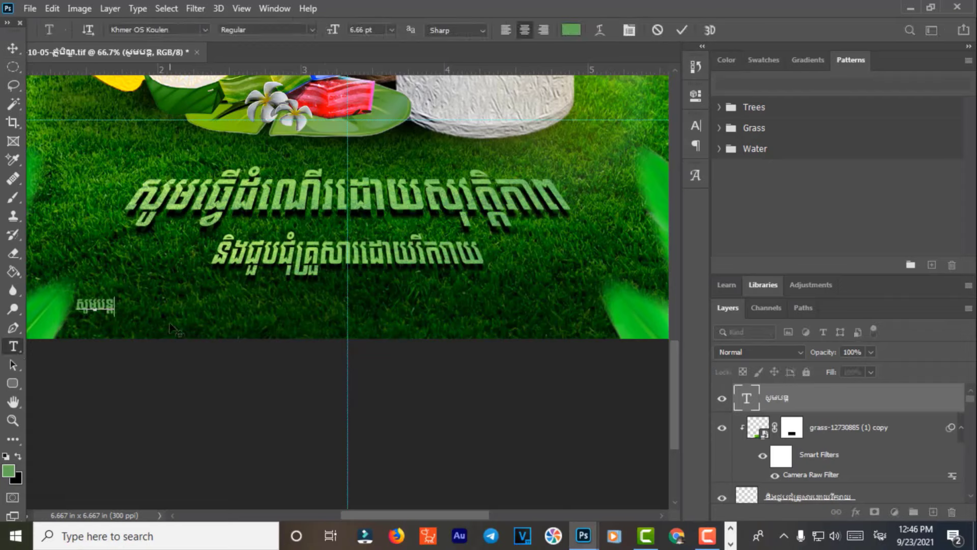
Type the third Khmer line, ending in 'ទាំងអស់គ្នា', correcting typos along the way.
type("ក")
type("ត")
type("រតត")
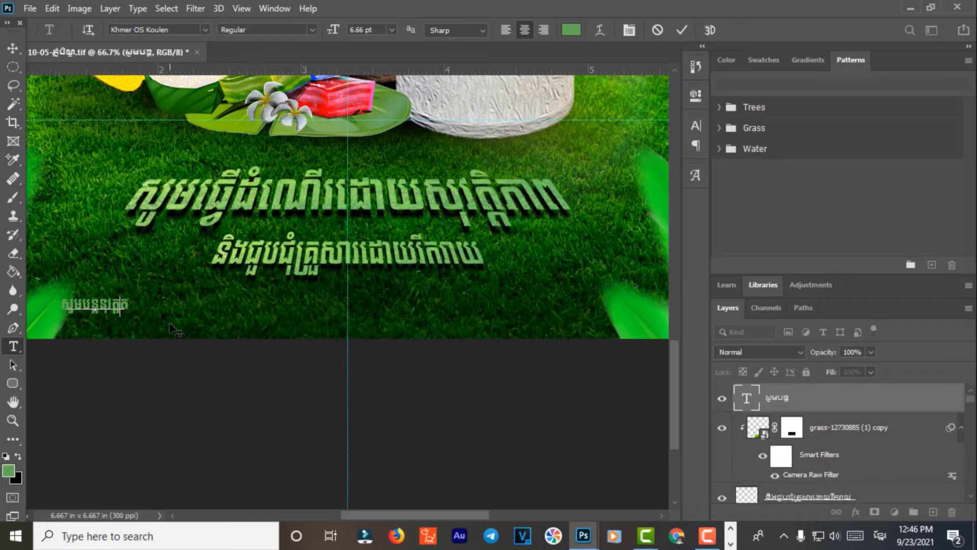
key("BackSpace")
key("BackSpace")
key("BackSpace")
key("BackSpace")
key("BackSpace")
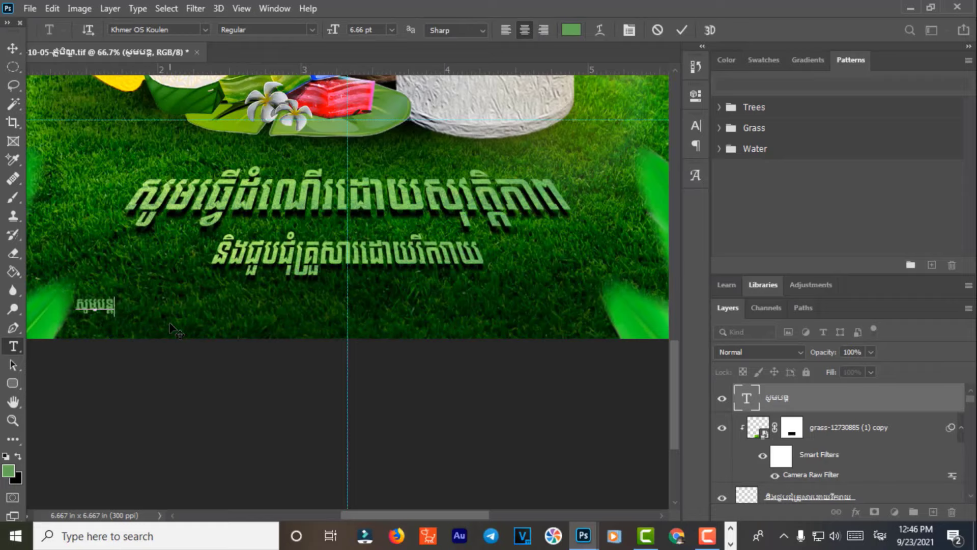
type("អ")
type("ន")
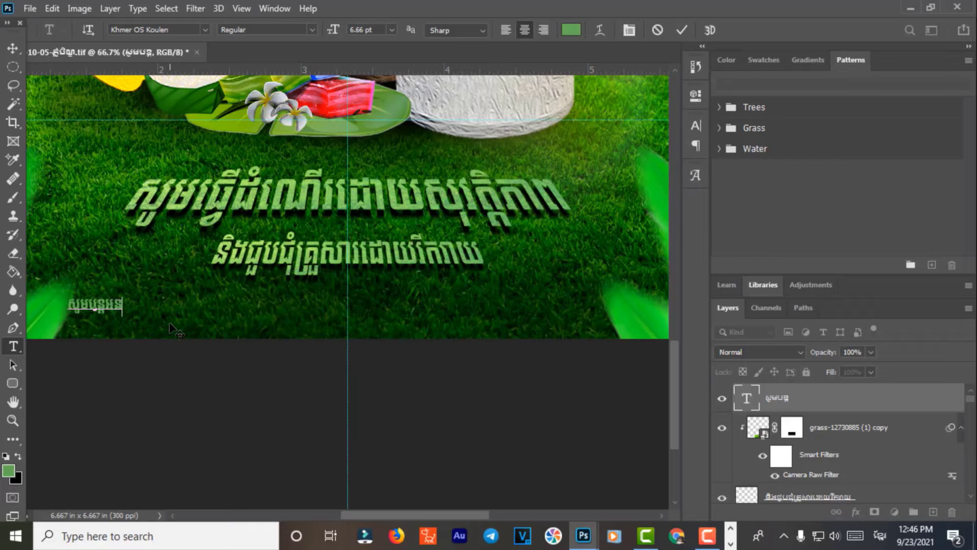
type("ុត្ត")
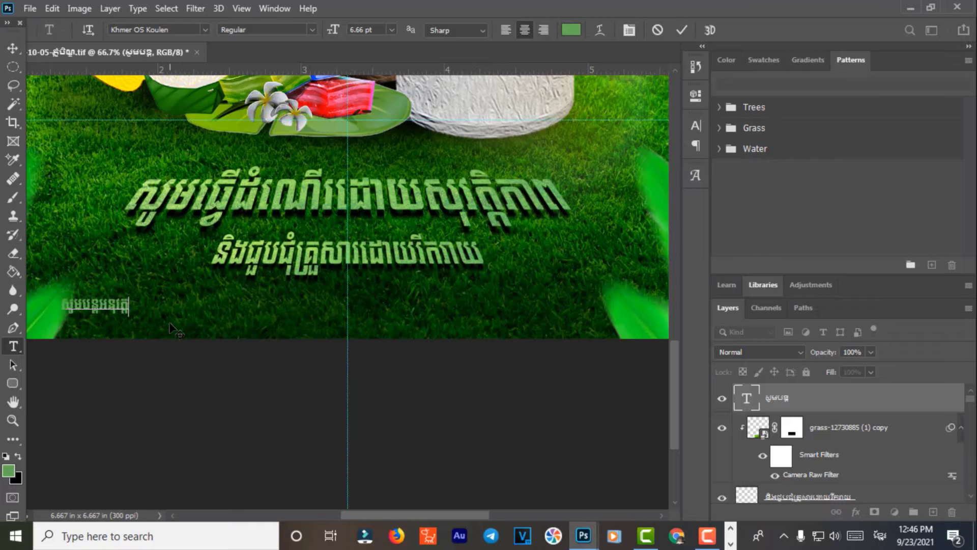
type("ន")
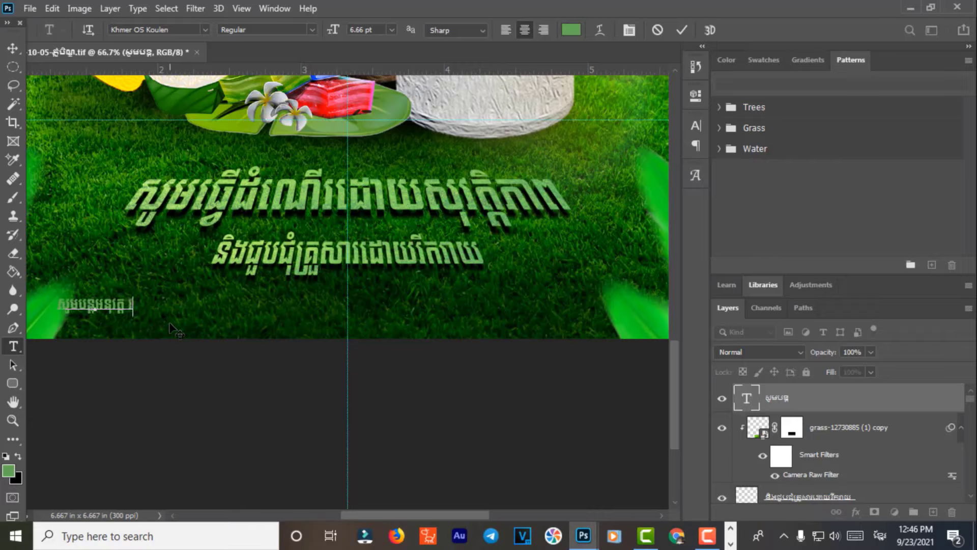
type("វិធាន")
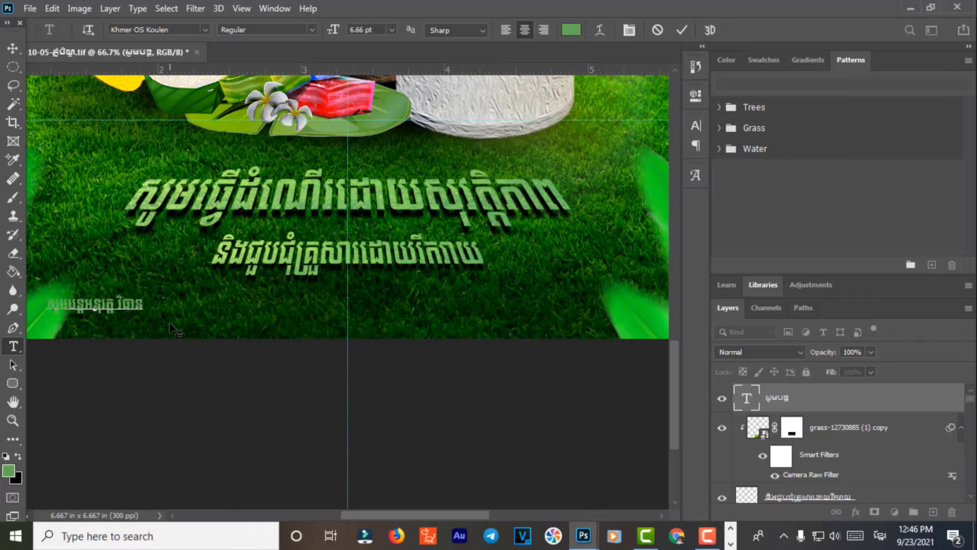
type("ការ")
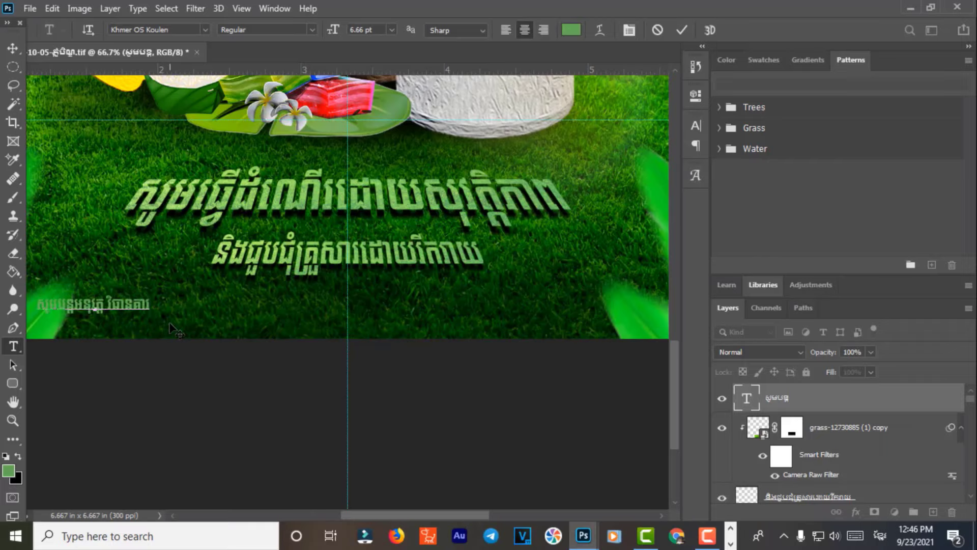
key("BackSpace")
key("BackSpace")
key("BackSpace")
key("BackSpace")
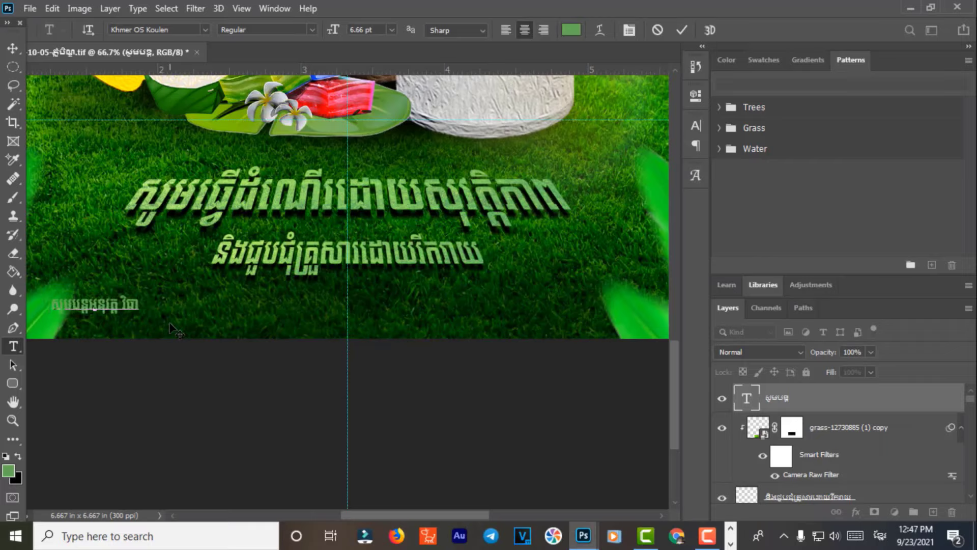
type("នការ")
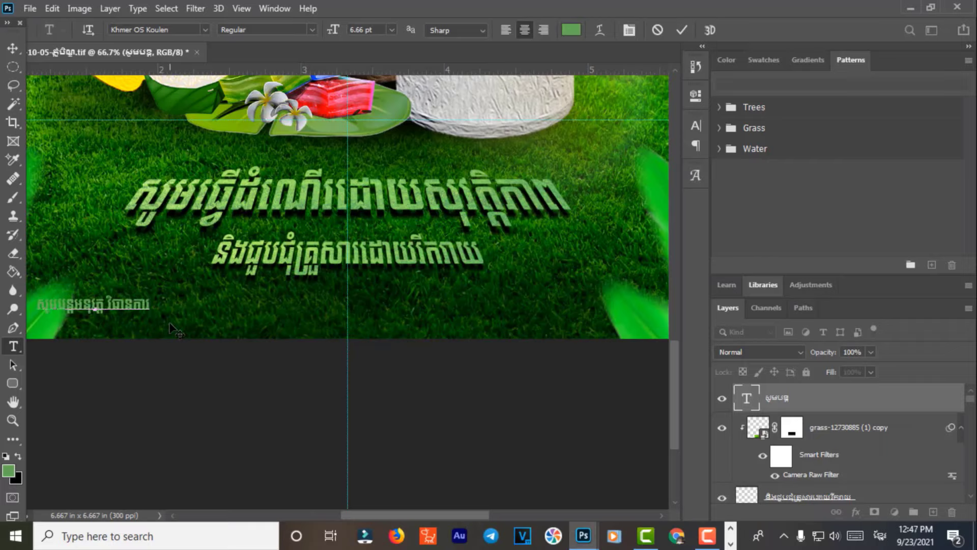
type(" ៣កុំ")
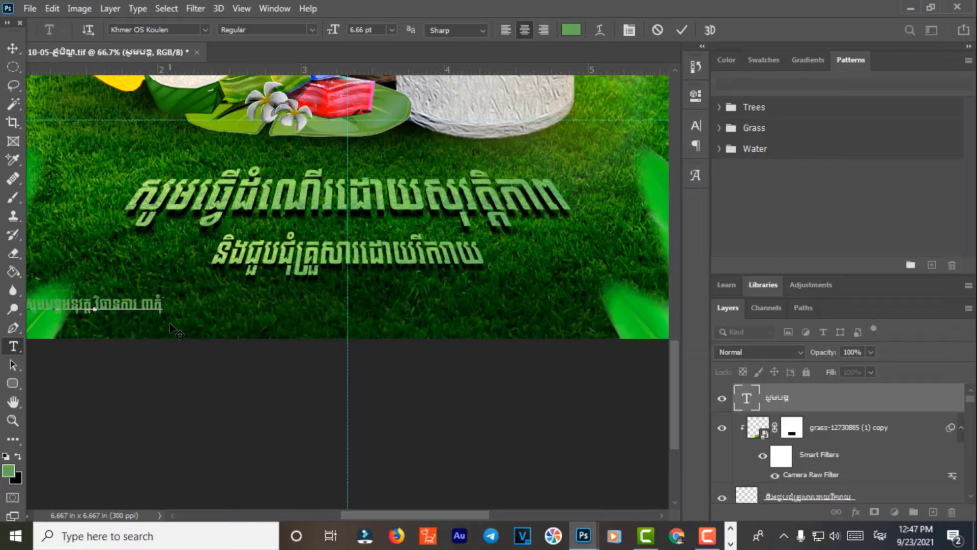
type(" ៣ការ")
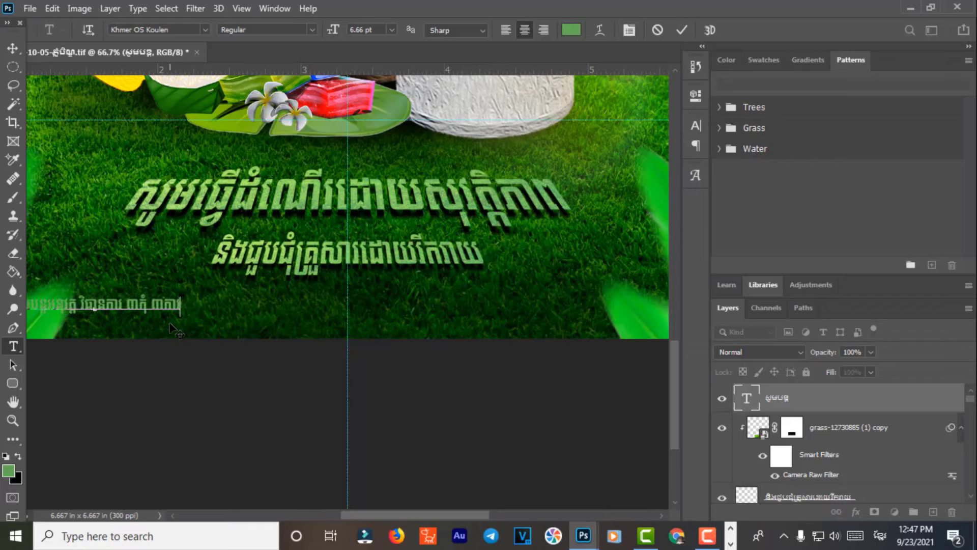
type("ពារ ឬ")
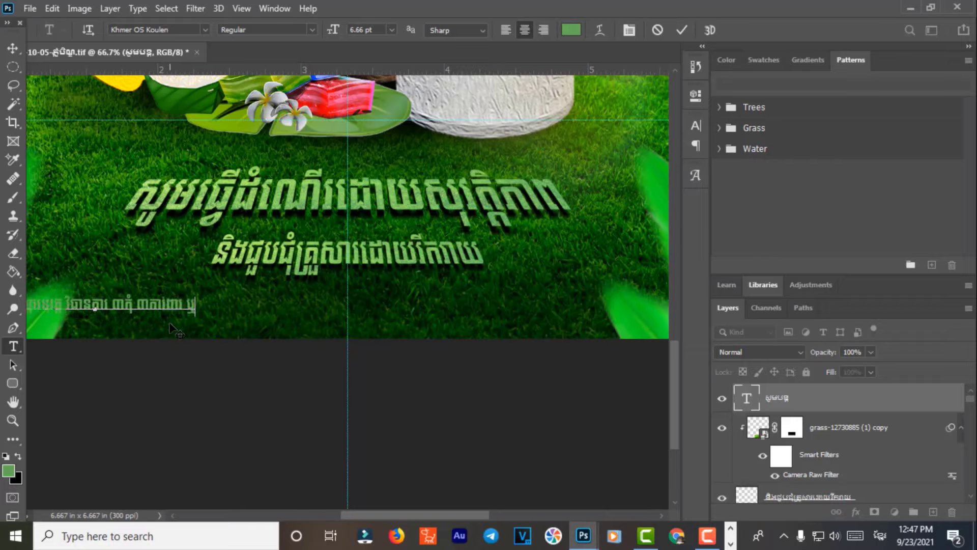
key("BackSpace")
key("BackSpace")
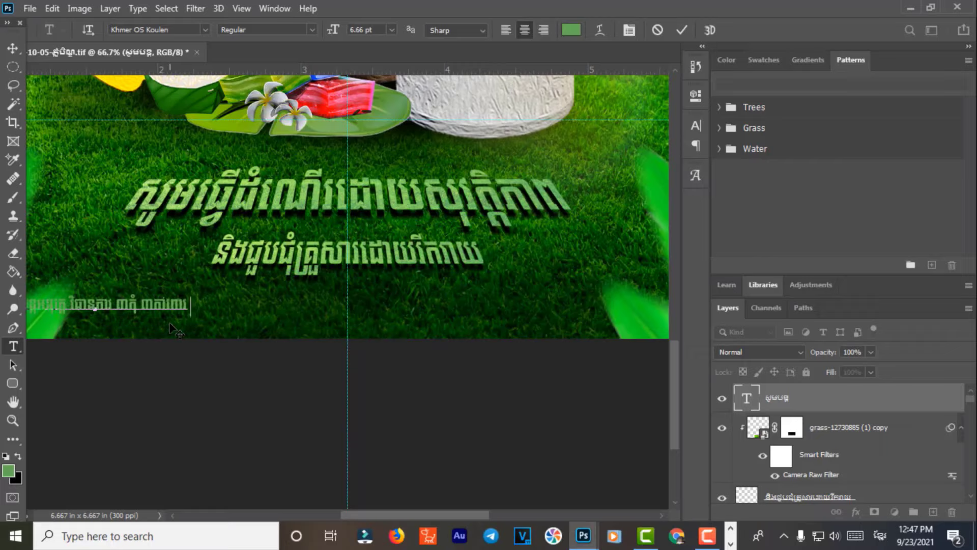
type("ទាំងអស")
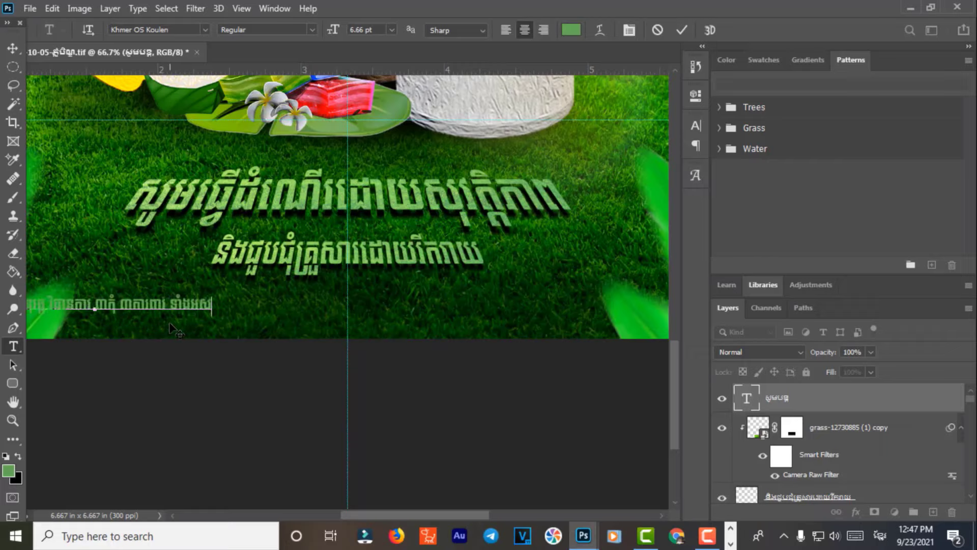
type("់គ្នា")
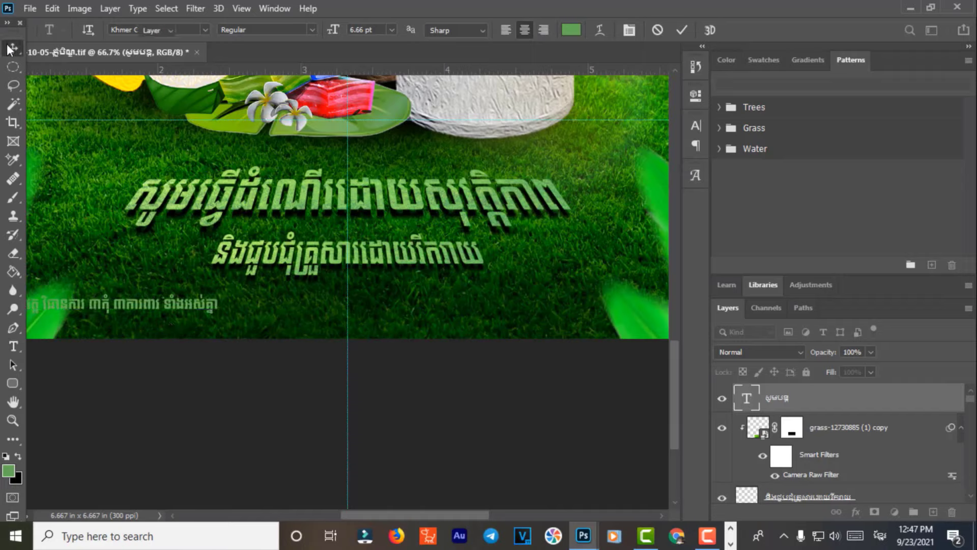
Commit the Khmer line, scale it to span the poster and centre it beneath the headings.
key("ctrl+Return")
mouse_move(191, 305)
left_mouse_down()
mouse_move(427, 313)
mouse_move(600, 289)
left_mouse_up()
key("ctrl+t")
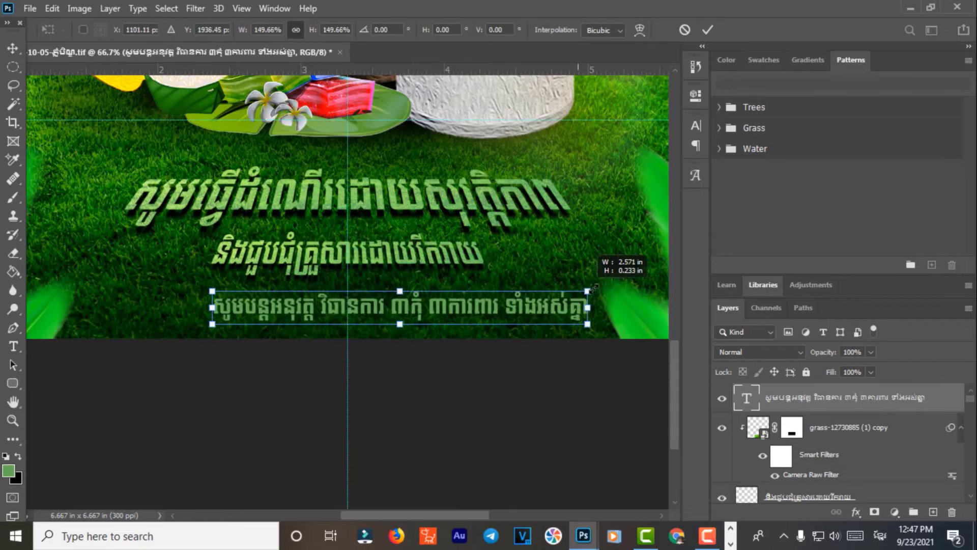
left_click_drag(212, 289, 76, 278)
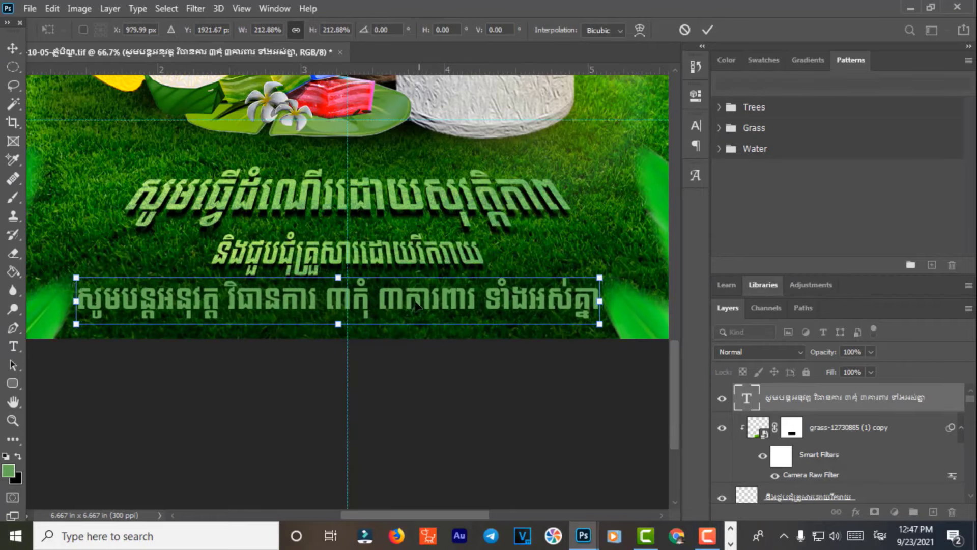
left_click_drag(416, 305, 415, 314)
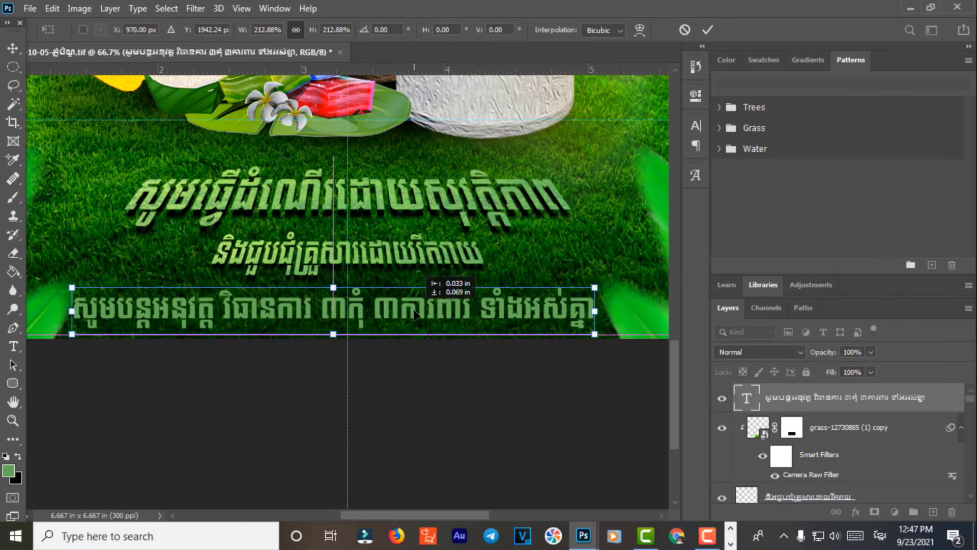
key("Return")
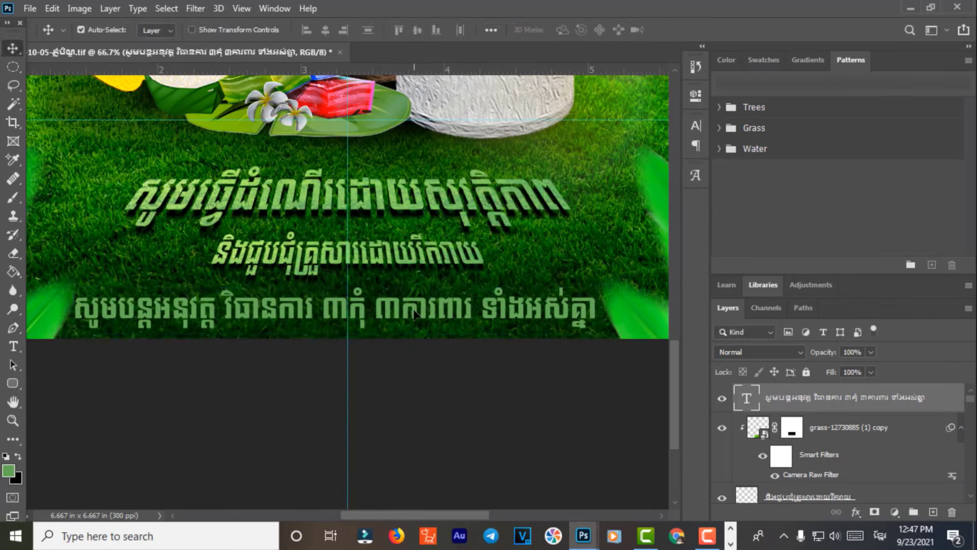
key("Right")
key("Right")
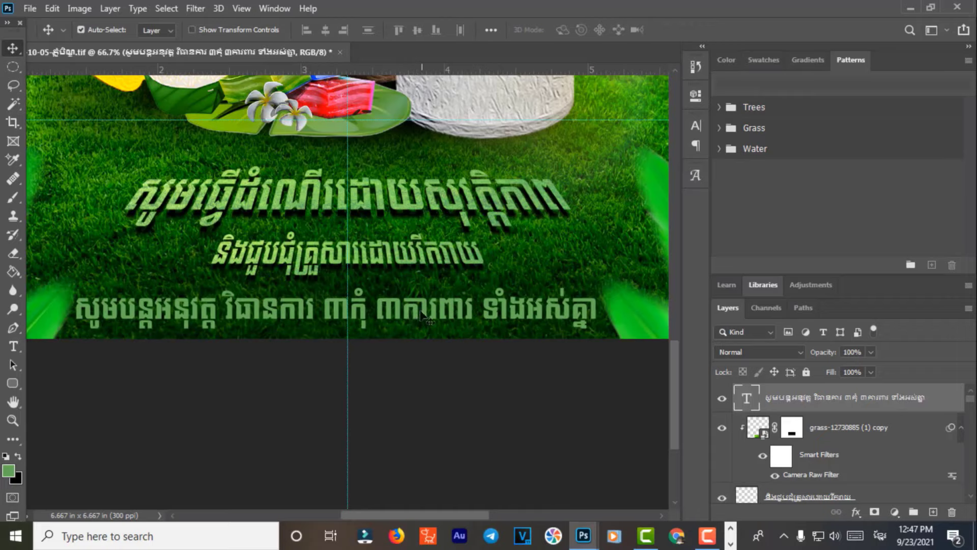
Hide the pink sweets layer (Layer 7) and the lotus-leaf layer beneath them.
scroll(388, 253, "up", 4)
scroll(415, 251, "up", 5)
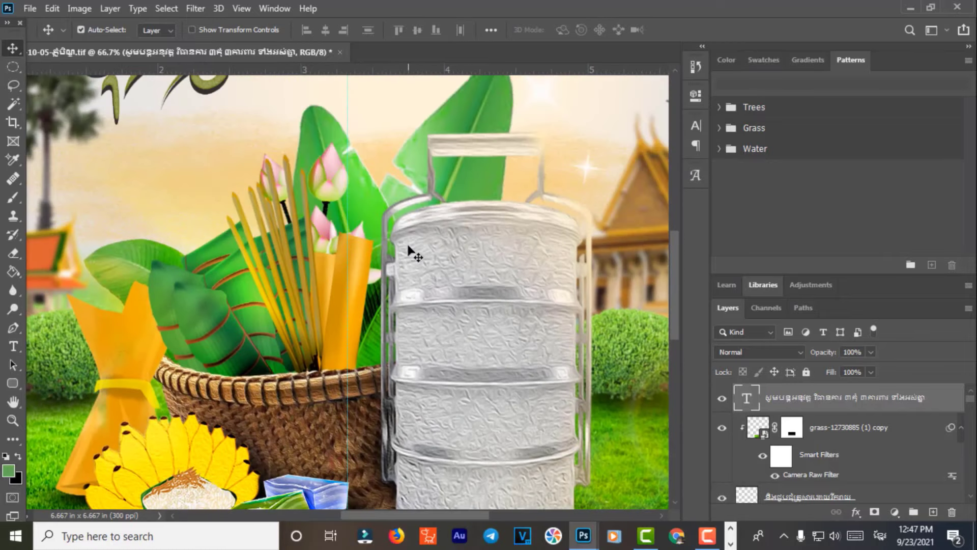
scroll(408, 214, "down", 1)
scroll(402, 244, "down", 3)
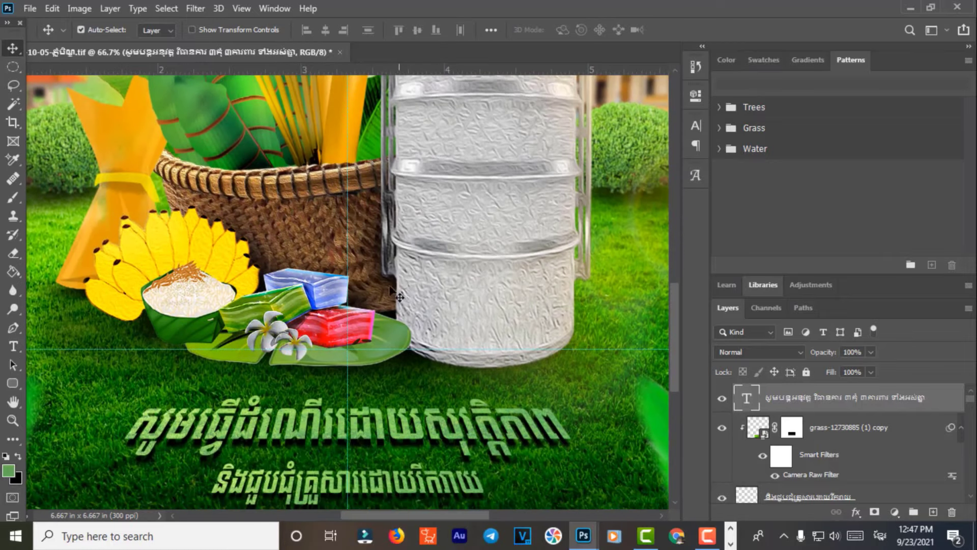
left_click(300, 324)
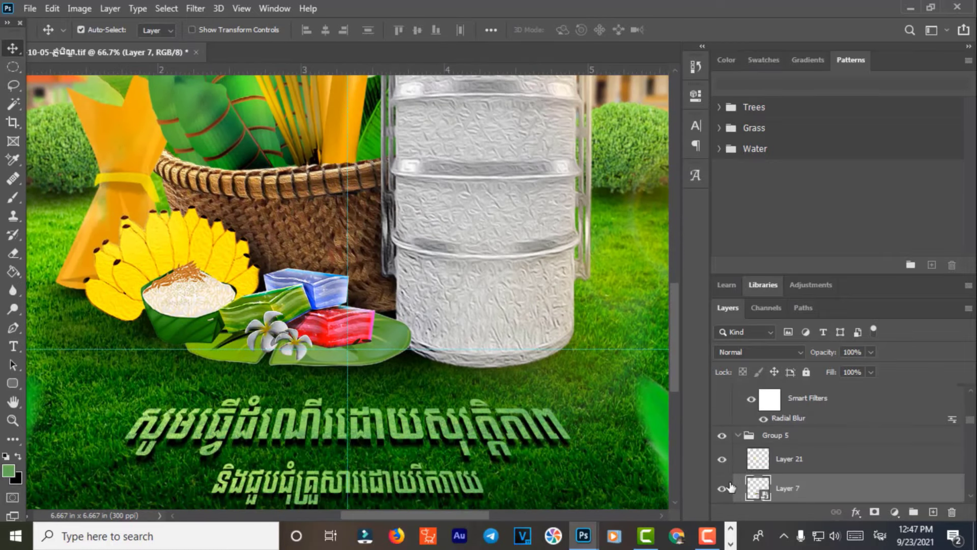
left_click(724, 492)
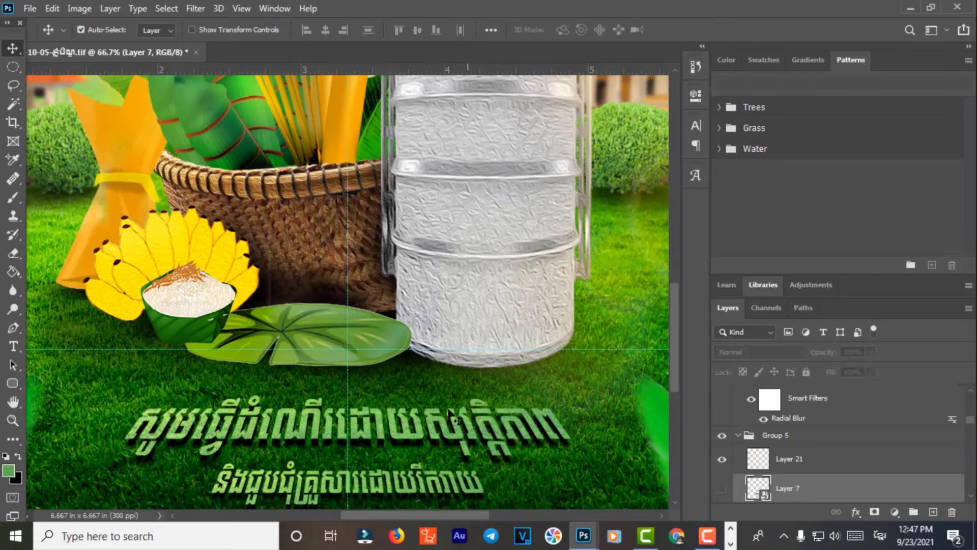
left_click(390, 344)
left_click(723, 490)
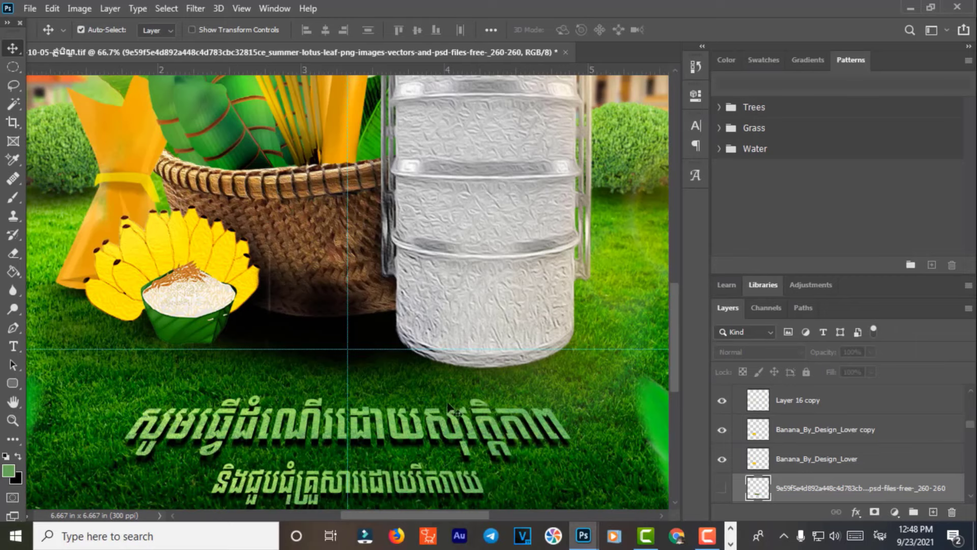
Copy the rice-cake Group 9 from its source document into the poster.
mouse_move(584, 535)
left_click(599, 467)
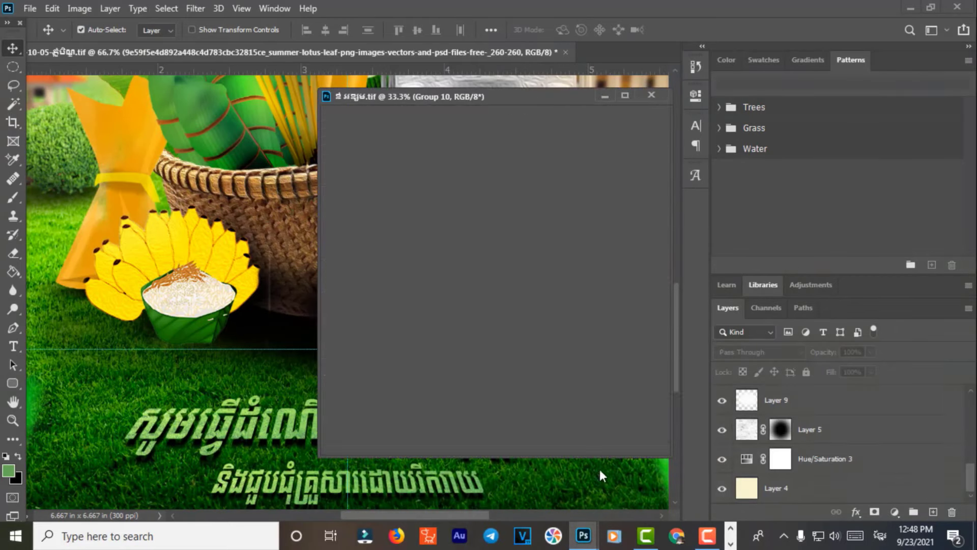
left_click(737, 392)
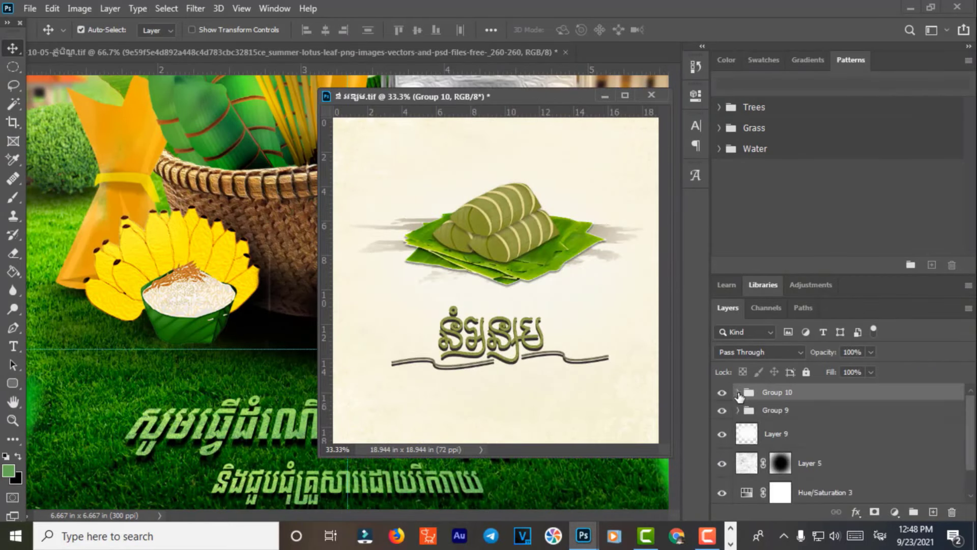
left_click(722, 410)
mouse_move(771, 411)
left_mouse_down()
mouse_move(550, 391)
mouse_move(266, 327)
mouse_move(336, 327)
left_mouse_up()
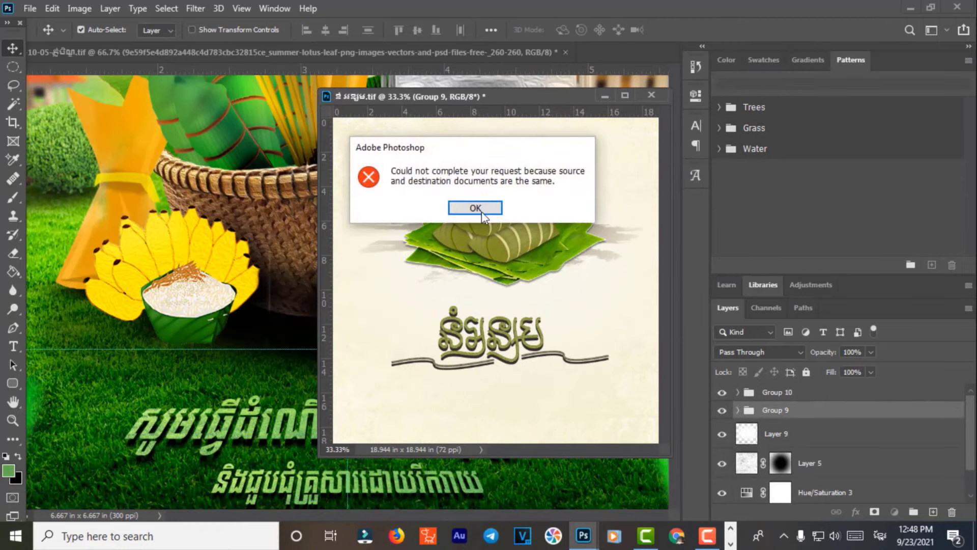
left_click(475, 212)
left_click(604, 95)
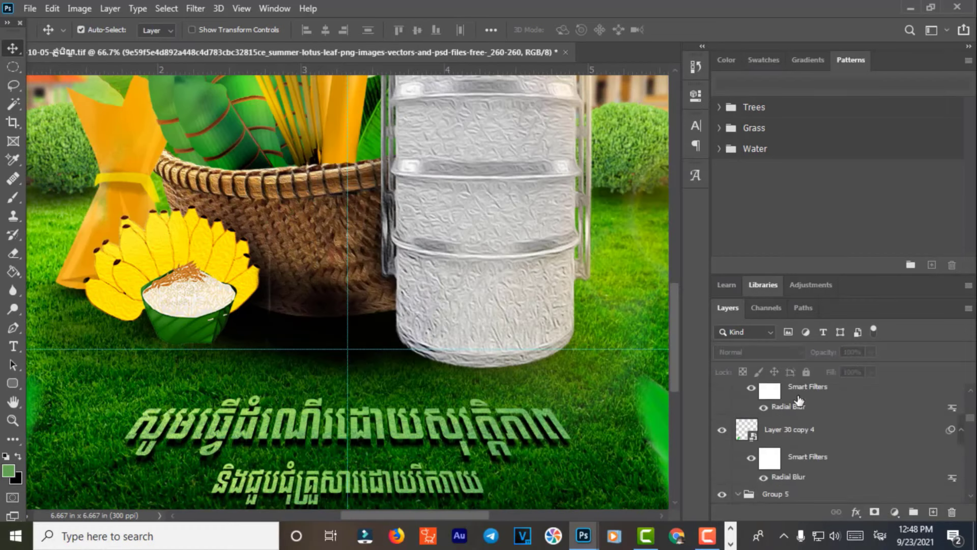
left_click(825, 405)
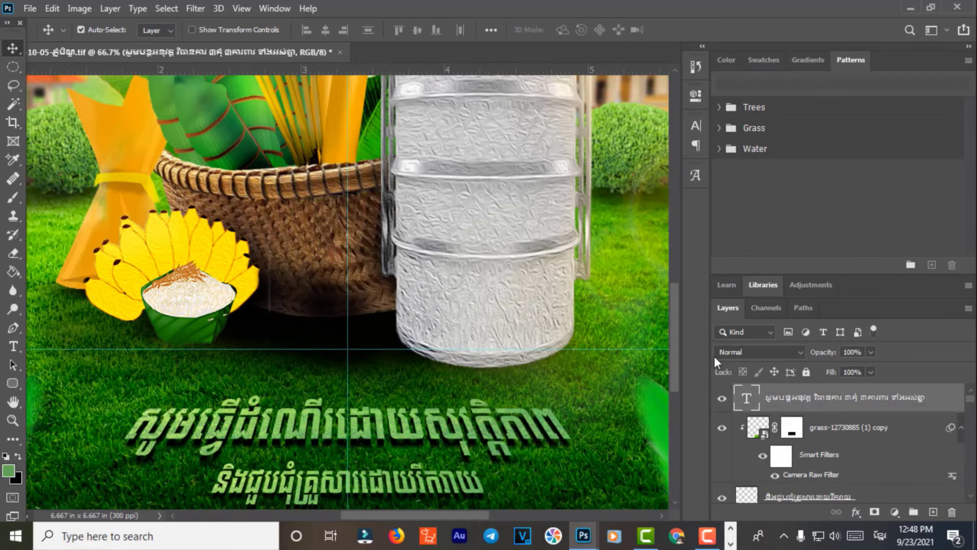
left_click(594, 491)
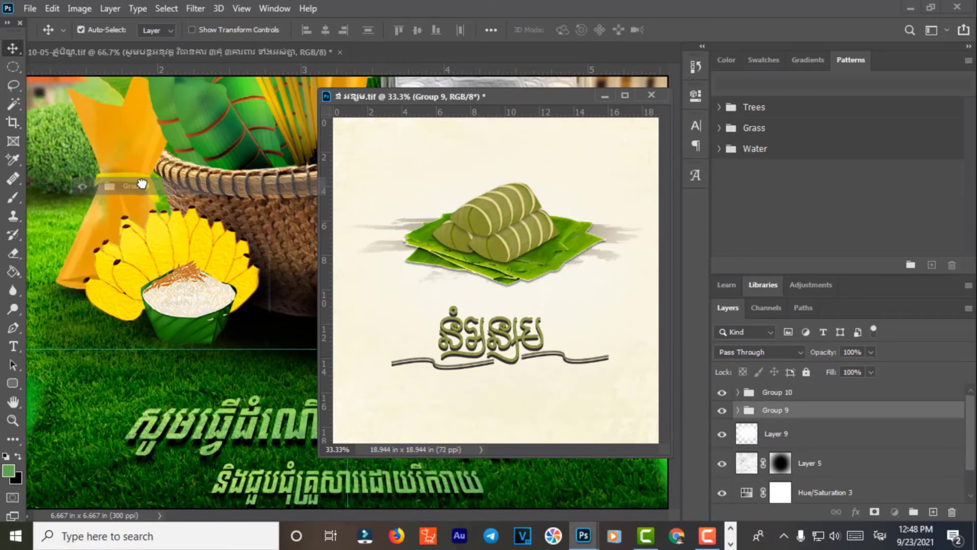
left_click_drag(784, 411, 142, 184)
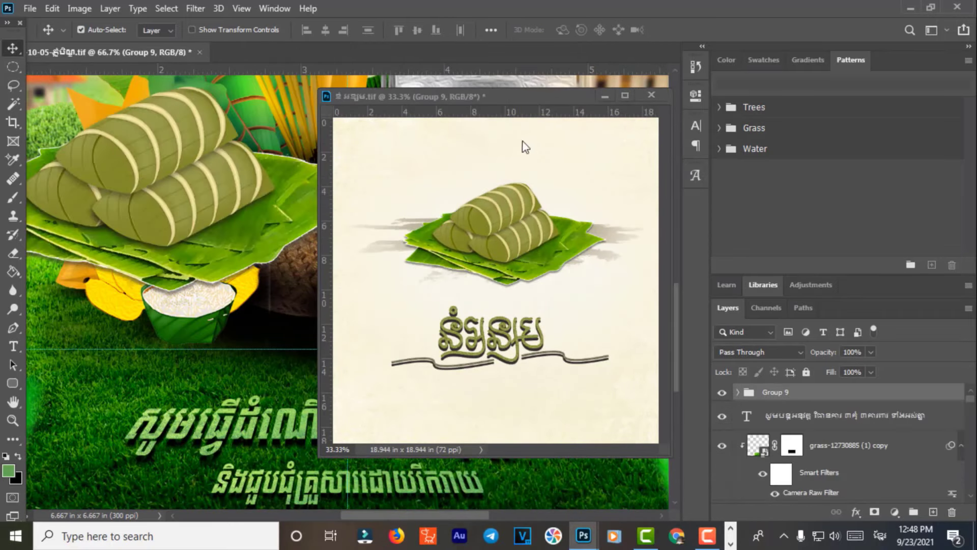
left_click(604, 96)
Scale the rice-cake stack to about 76% and place it in front of the basket.
key("ctrl+t")
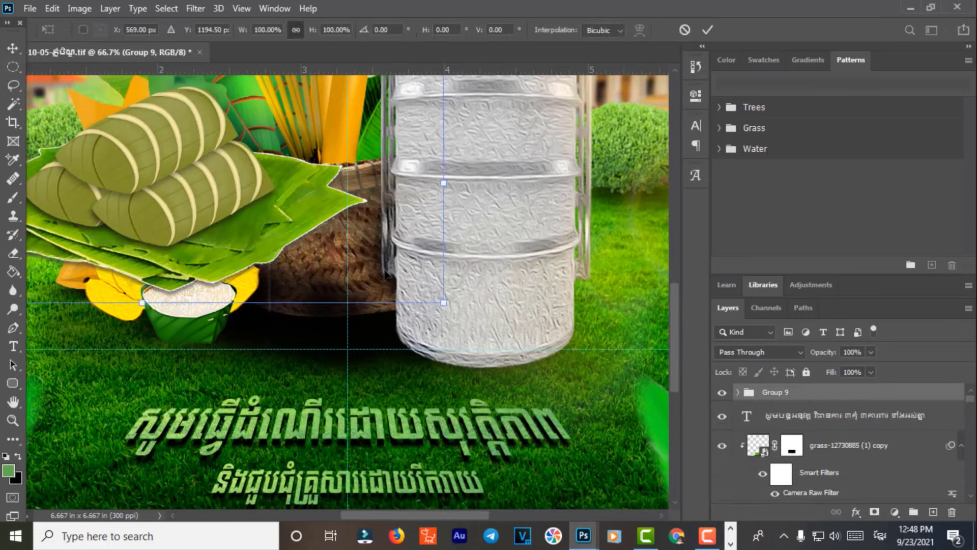
left_click_drag(445, 302, 303, 245)
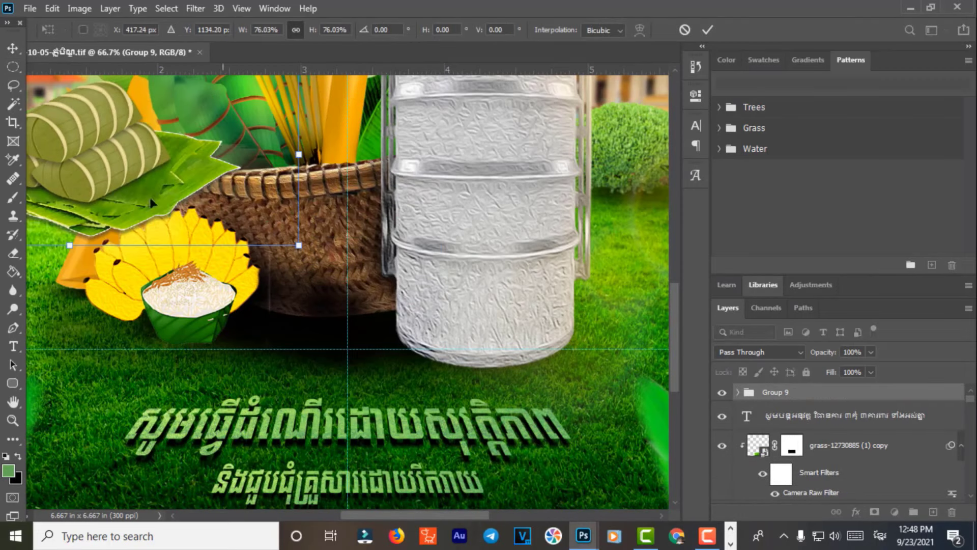
left_click_drag(111, 179, 359, 340)
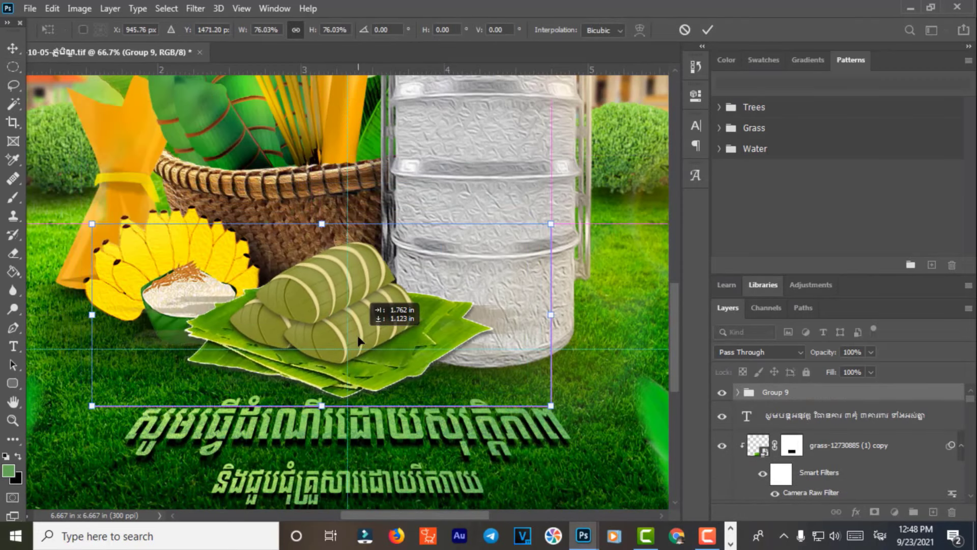
left_click_drag(359, 340, 381, 337)
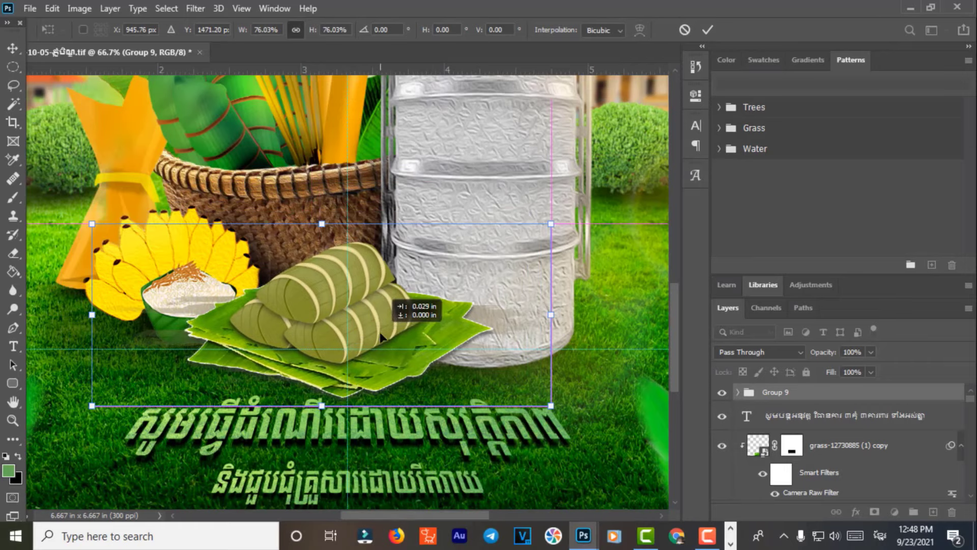
key("Return")
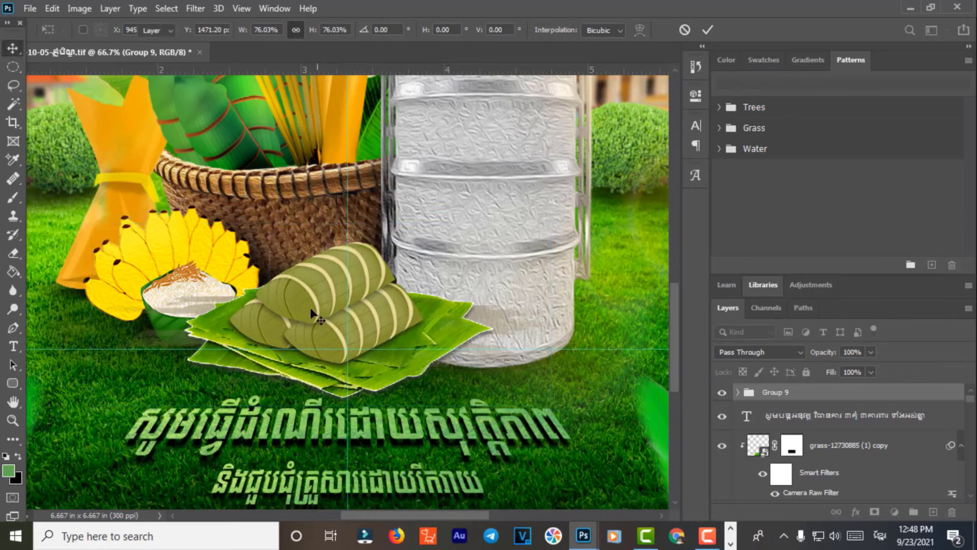
Move the rice-cake group down the layer stack into Group 5.
left_click(179, 305)
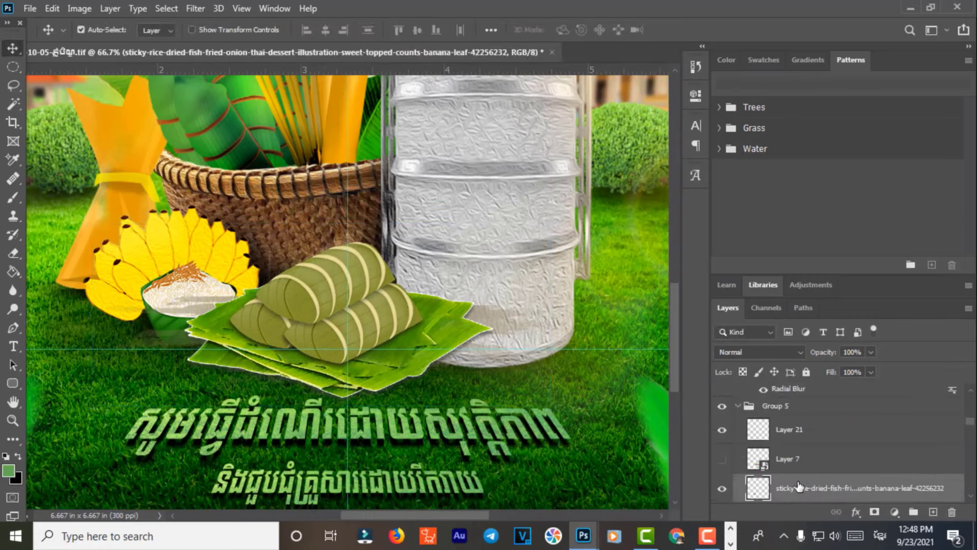
scroll(804, 420, "up", 2)
scroll(810, 428, "down", 2)
scroll(815, 432, "up", 2)
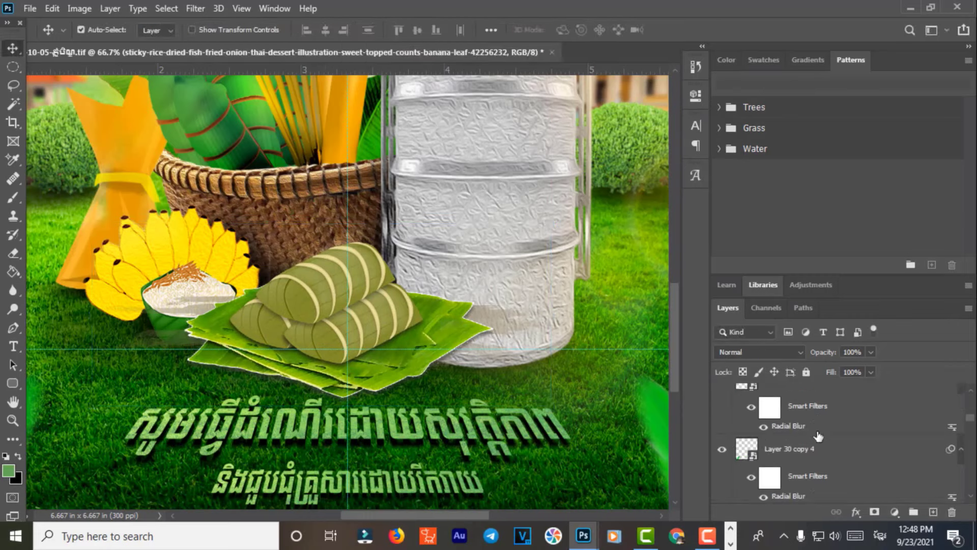
scroll(818, 435, "up", 2)
scroll(817, 435, "up", 2)
scroll(812, 436, "up", 2)
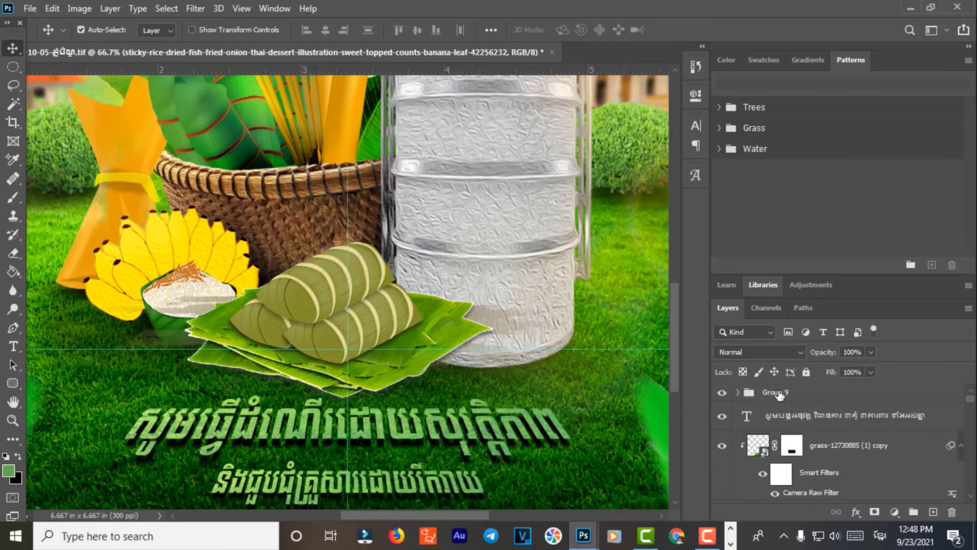
mouse_move(779, 395)
left_mouse_down()
mouse_move(829, 512)
mouse_move(810, 353)
left_mouse_up()
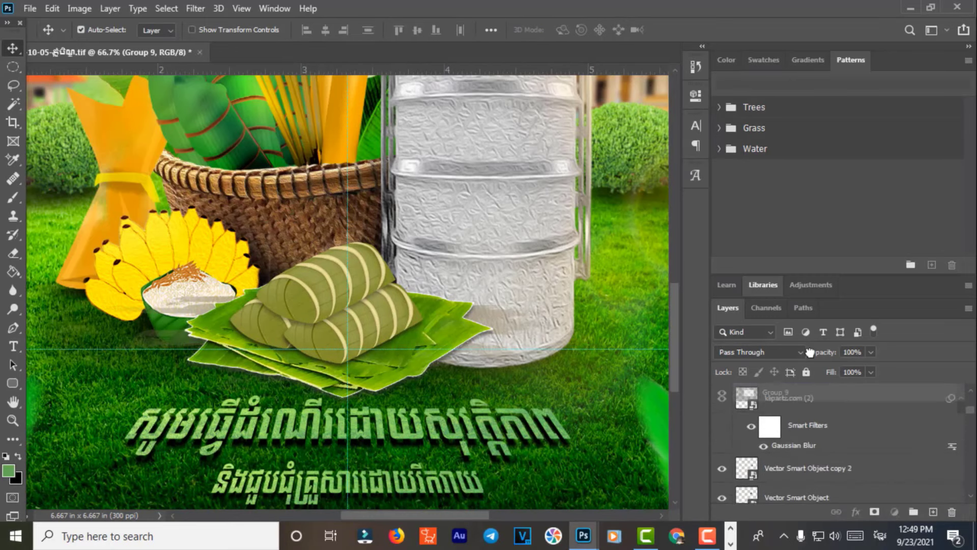
mouse_move(809, 352)
left_mouse_down()
mouse_move(804, 510)
mouse_move(783, 484)
left_mouse_up()
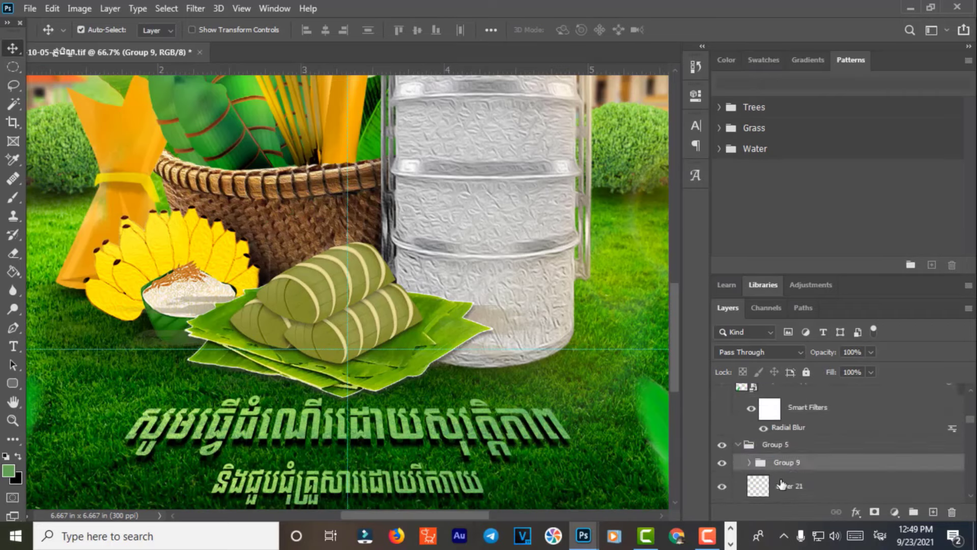
Raise the sticky-rice layer to the top of Group 5 and lift the banana overlay.
left_click(159, 312)
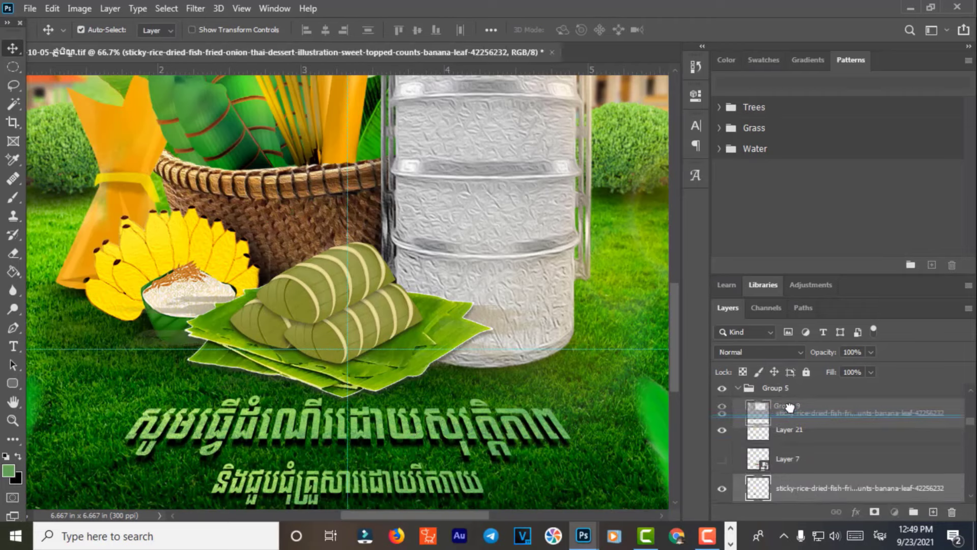
left_click_drag(803, 493, 791, 410)
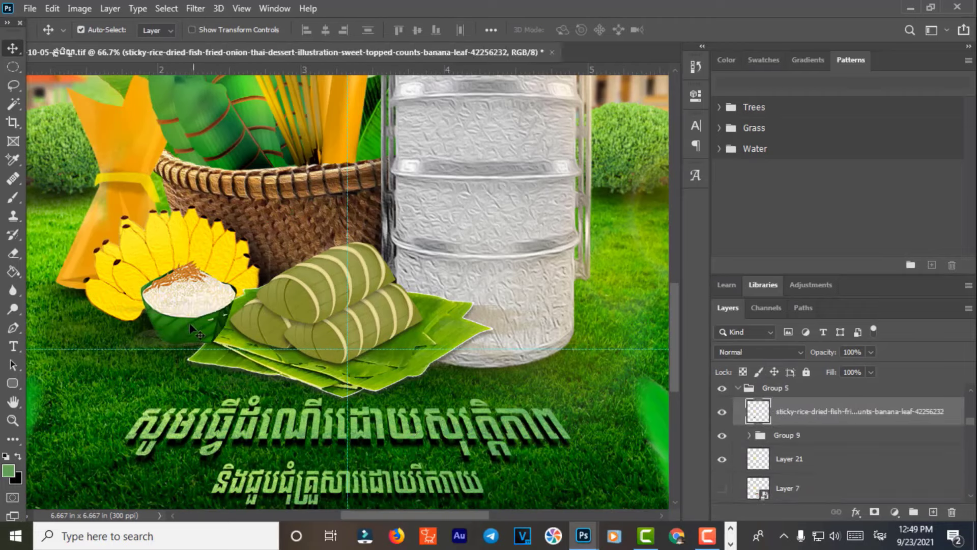
mouse_move(190, 328)
left_mouse_down()
mouse_move(209, 327)
mouse_move(167, 291)
left_mouse_up()
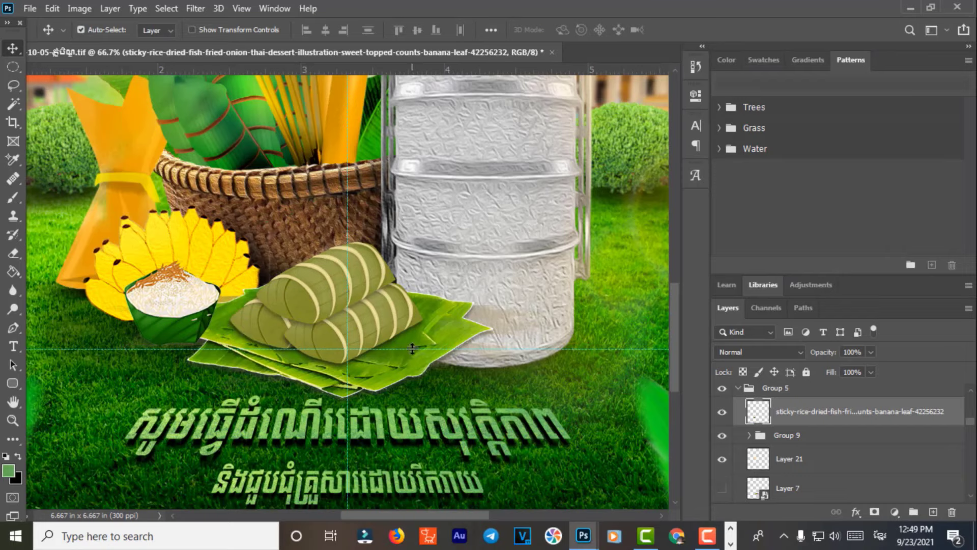
left_click(353, 329)
mouse_move(795, 494)
left_mouse_down()
mouse_move(779, 435)
mouse_move(719, 429)
left_mouse_up()
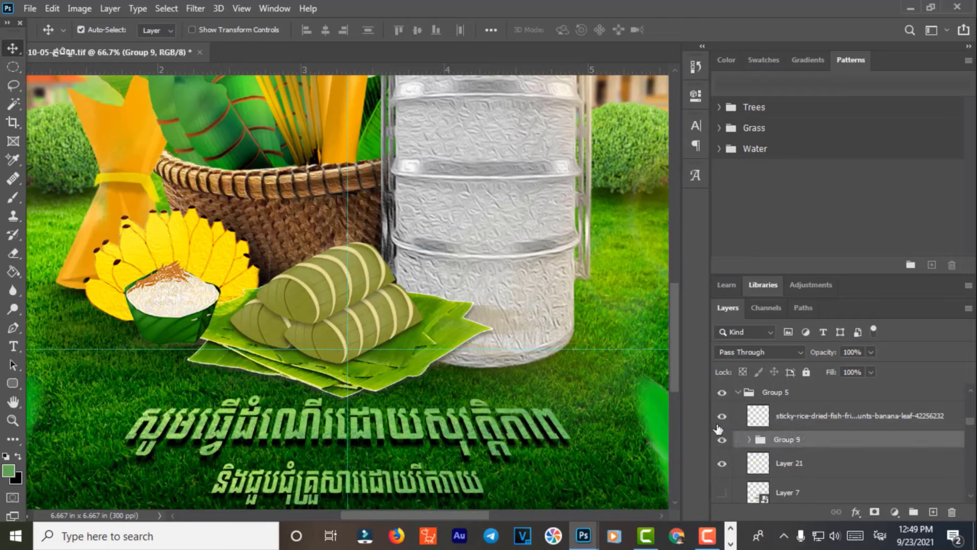
Restack so the sticky-rice layer sits directly above the banana overlay layer.
left_click_drag(791, 443, 784, 403)
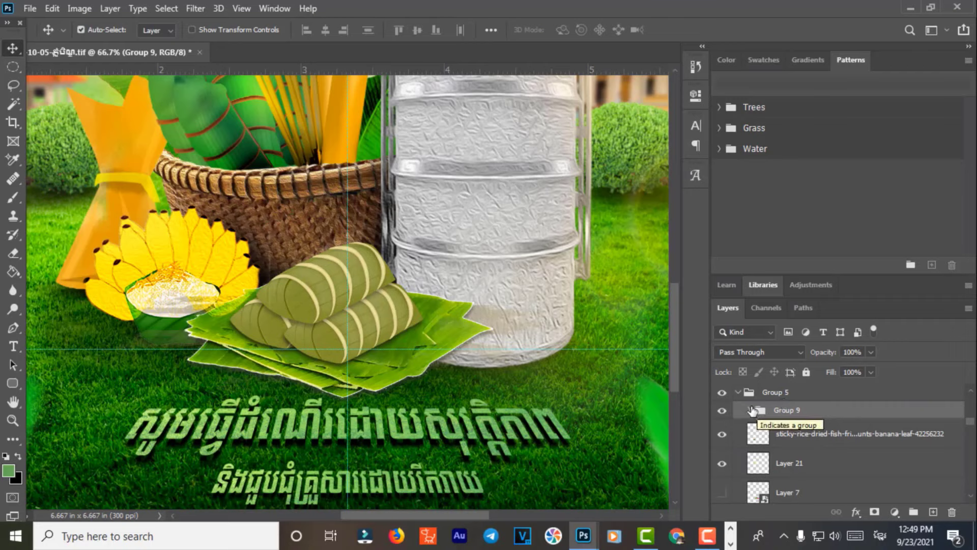
key("ctrl+z")
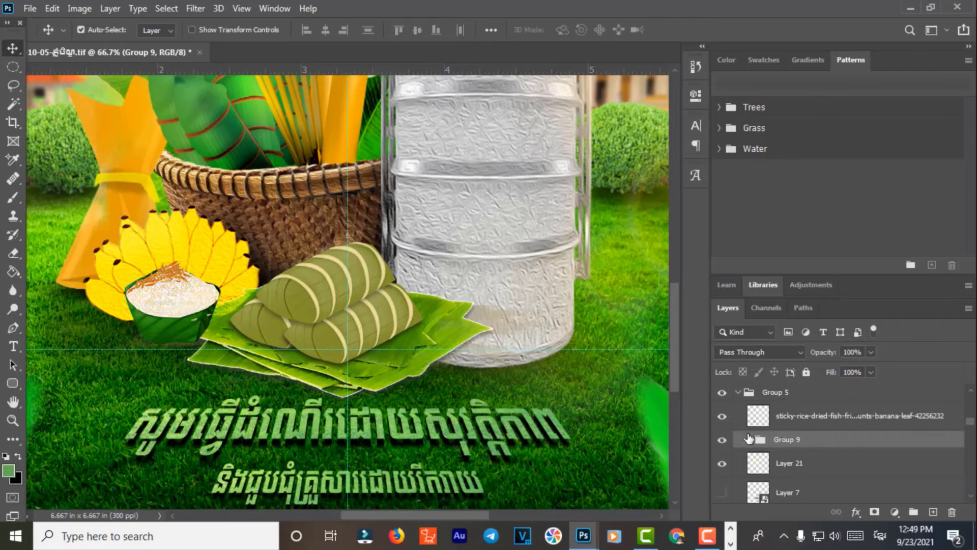
left_click(750, 440)
mouse_move(809, 464)
left_mouse_down()
mouse_move(799, 404)
mouse_move(817, 410)
left_mouse_up()
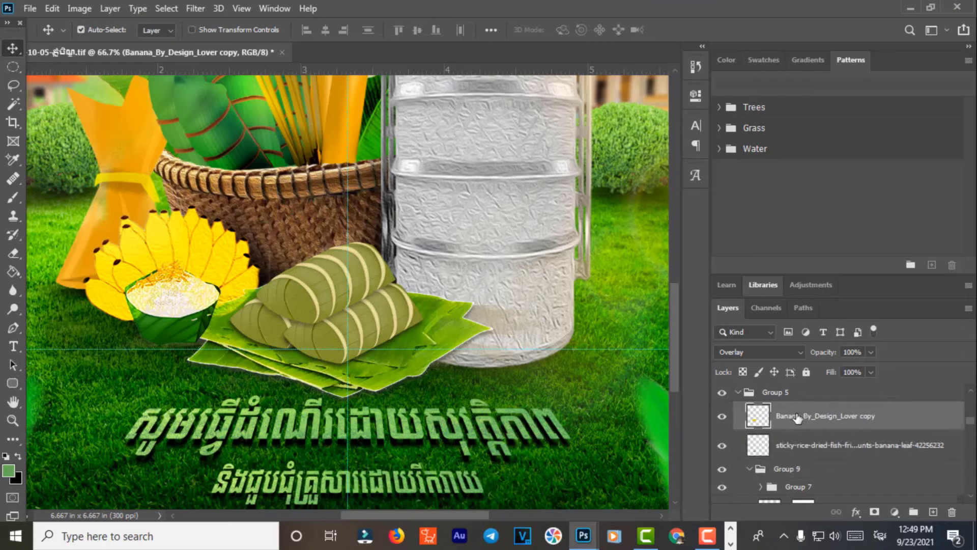
left_click(752, 469)
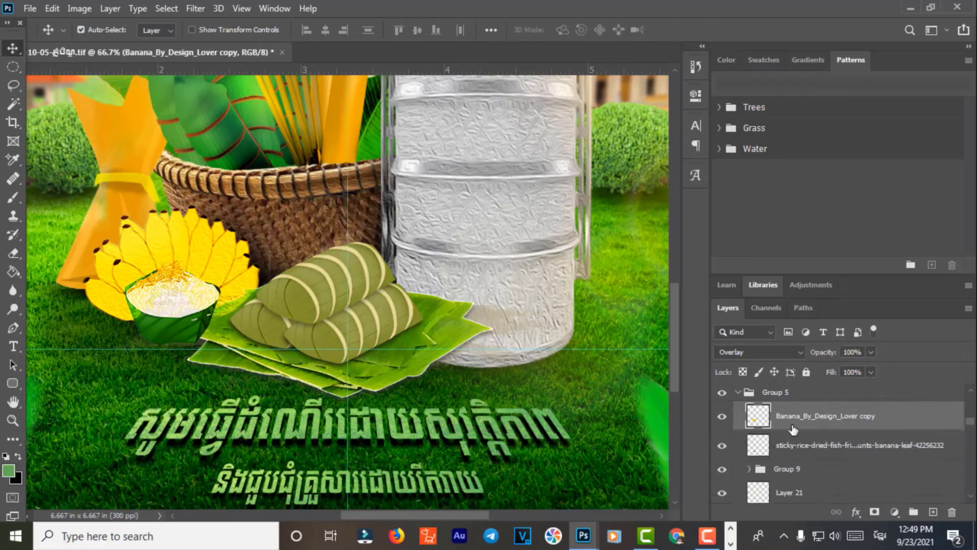
left_click_drag(792, 447, 789, 403)
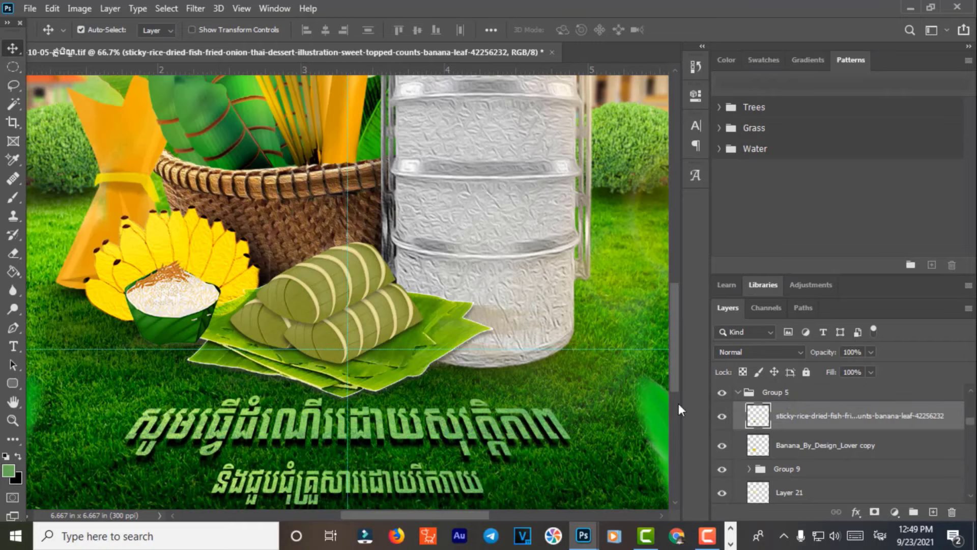
left_click(239, 313)
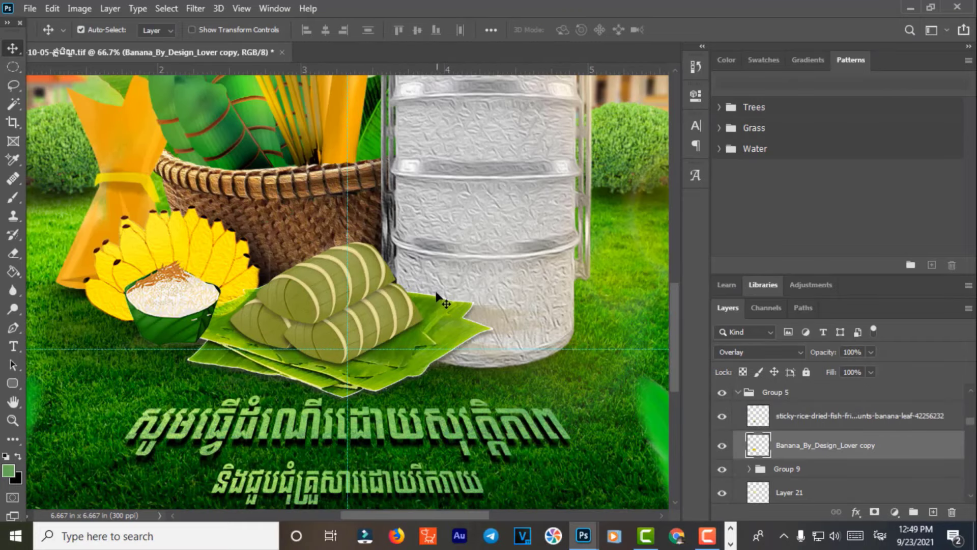
Open the Khmer word smart object's contents (Asset 1.png) from the sticky-rice document.
scroll(348, 317, "up", 2)
scroll(348, 316, "up", 2)
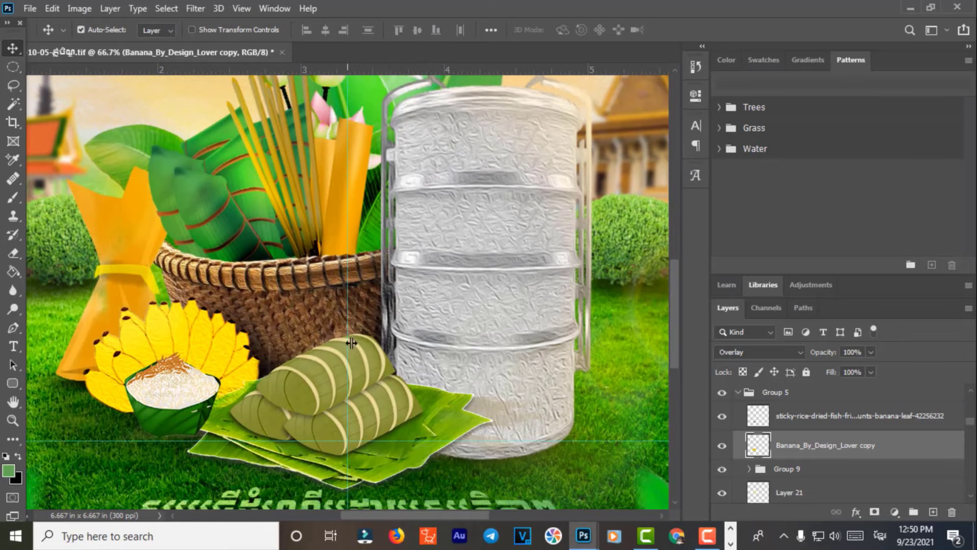
scroll(351, 356, "up", 2)
scroll(353, 367, "down", 2)
scroll(359, 374, "down", 2)
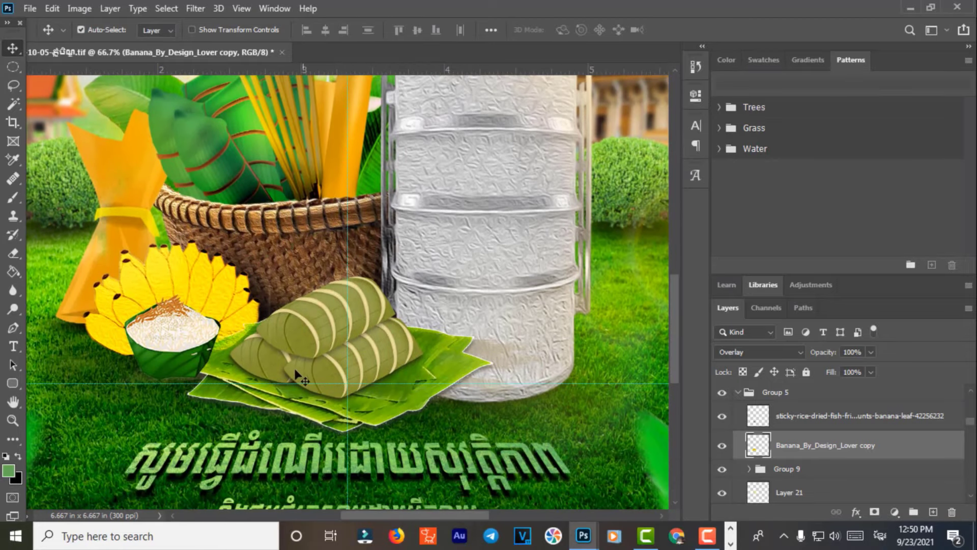
scroll(346, 371, "up", 1)
scroll(388, 366, "up", 5)
scroll(388, 366, "up", 5)
scroll(453, 317, "up", 3)
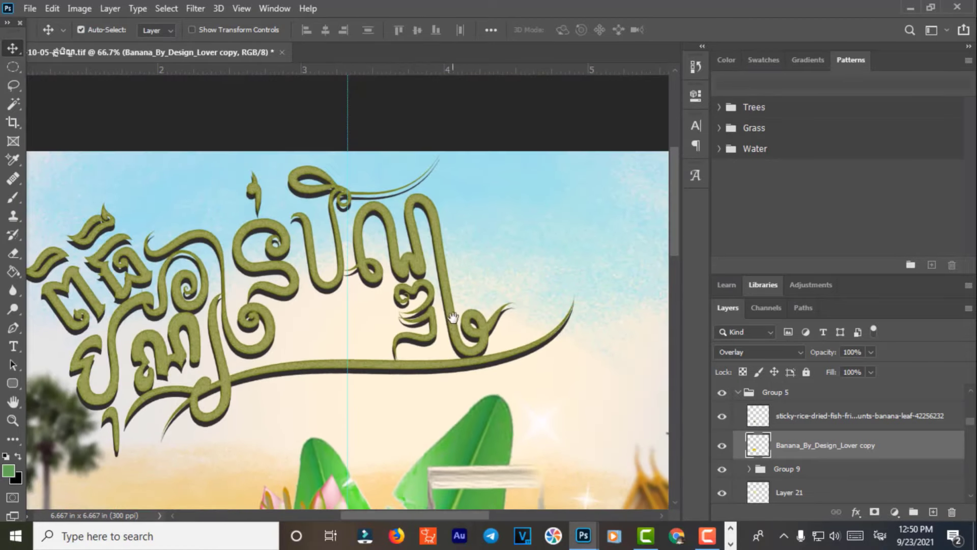
left_click_drag(452, 317, 344, 298)
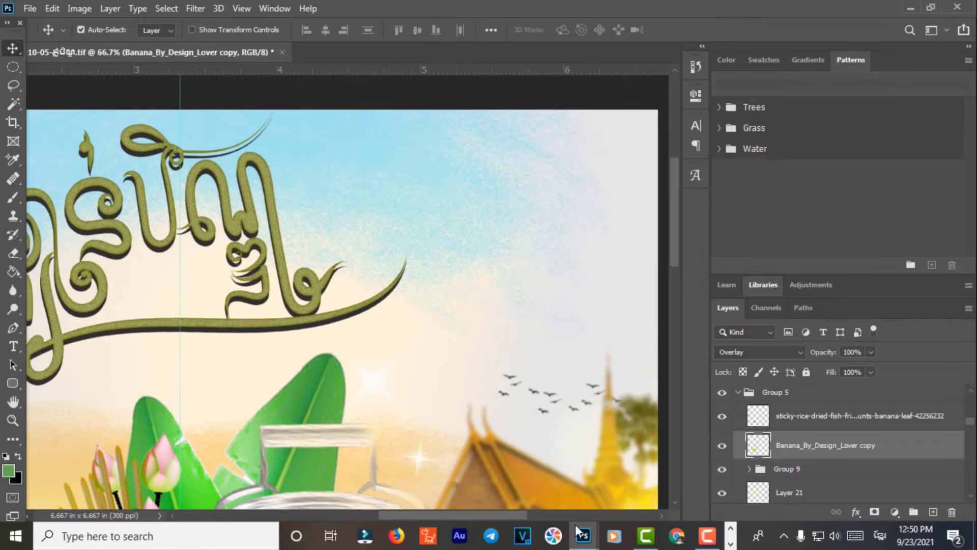
mouse_move(582, 536)
left_click(579, 481)
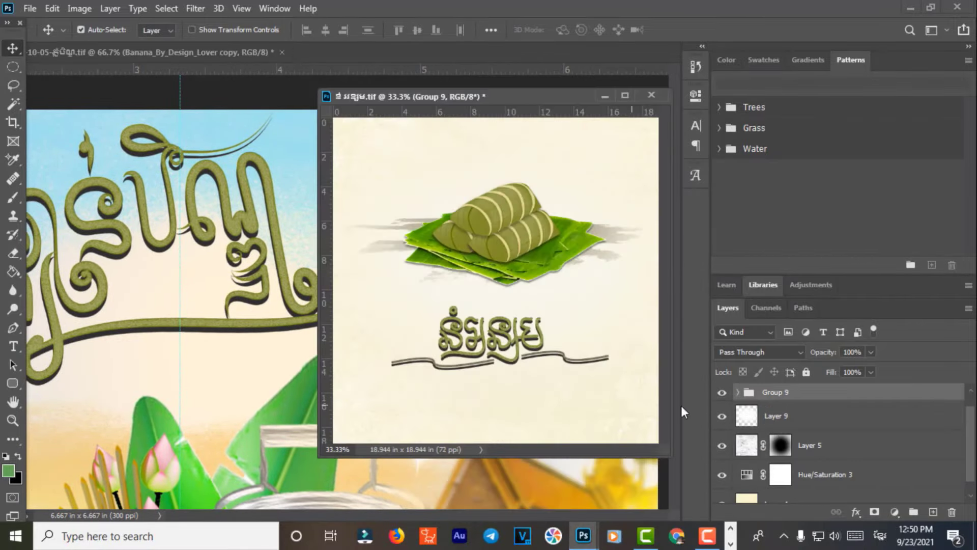
left_click(722, 393)
left_click(527, 334)
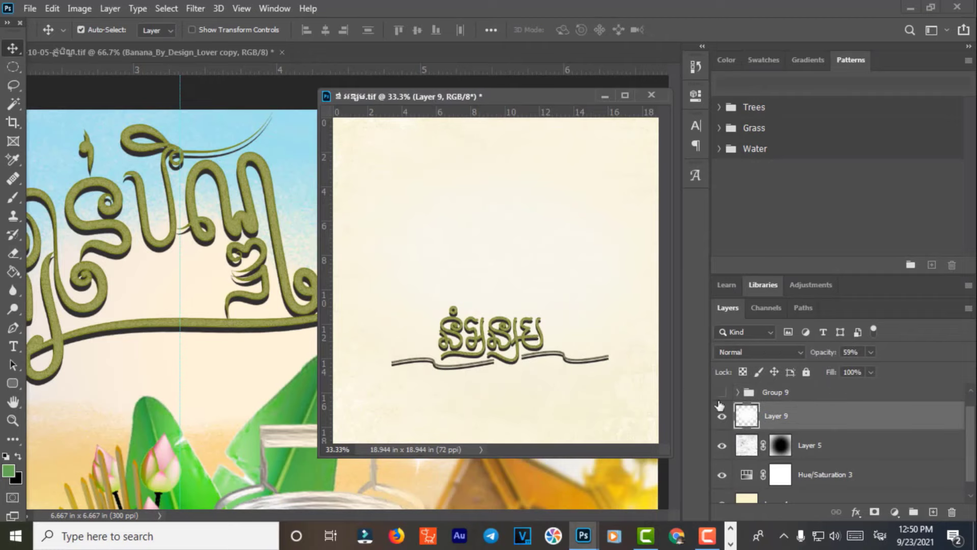
left_click(608, 359)
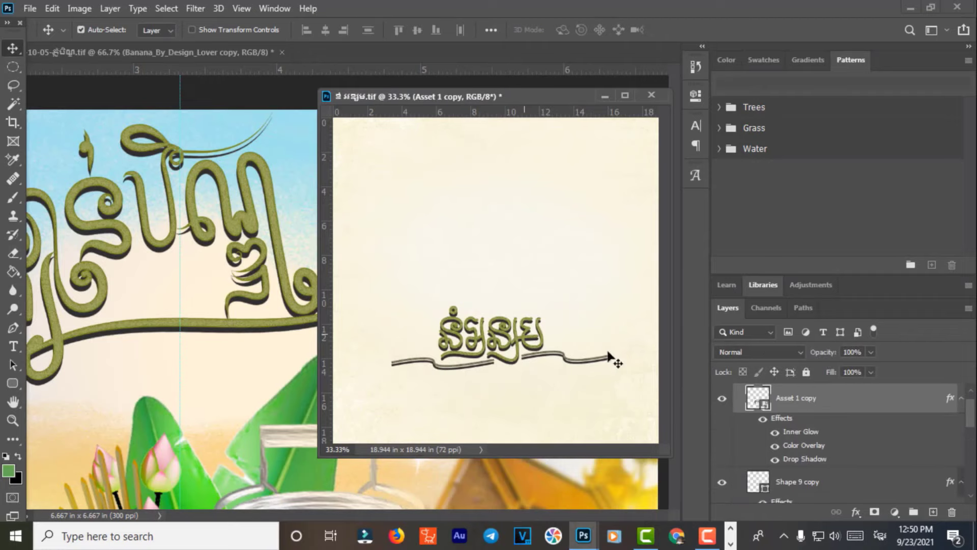
double_click(765, 407)
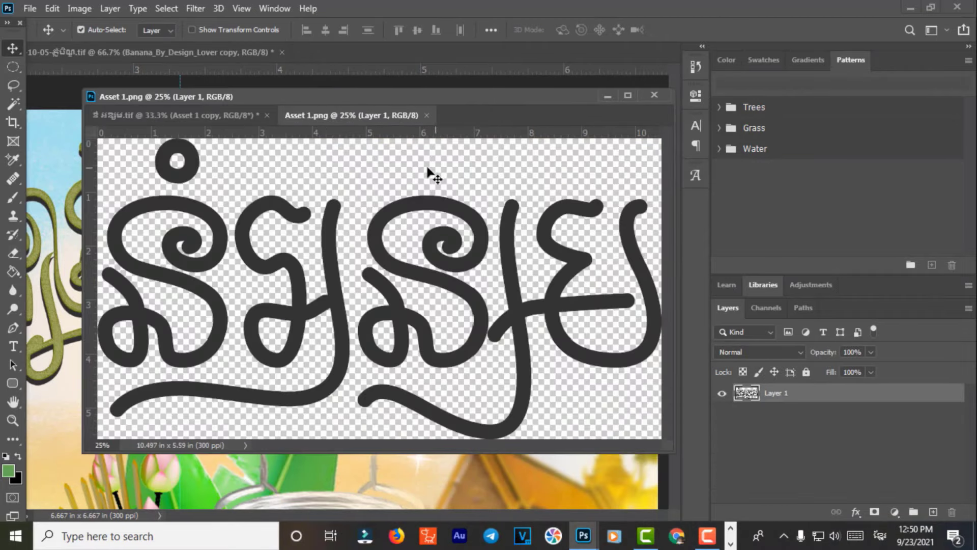
Copy the other Khmer calligraphy into Asset 1.png, dock it, and delete the grey outline layer.
left_click(187, 115)
left_click(318, 114)
mouse_move(583, 536)
left_click(742, 473)
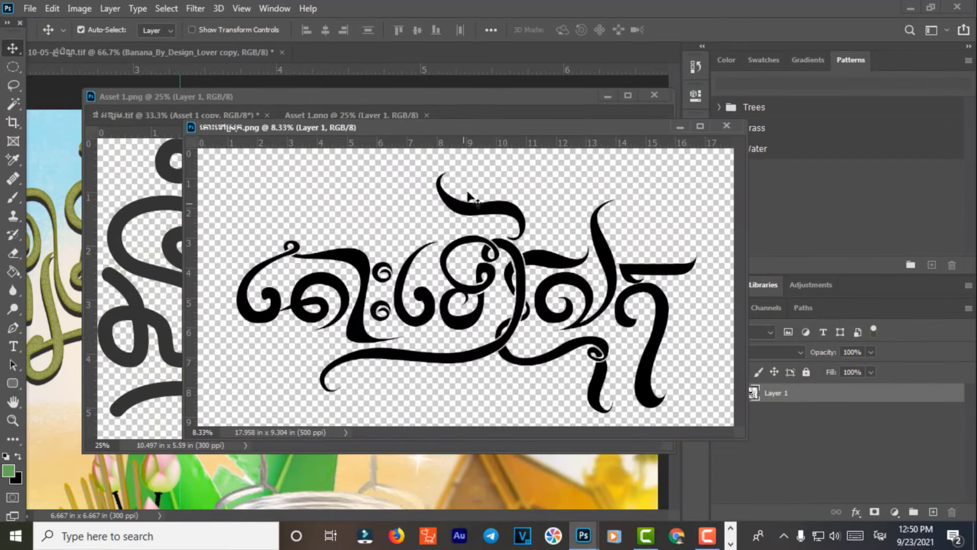
left_click_drag(451, 126, 198, 209)
left_click_drag(387, 353, 558, 171)
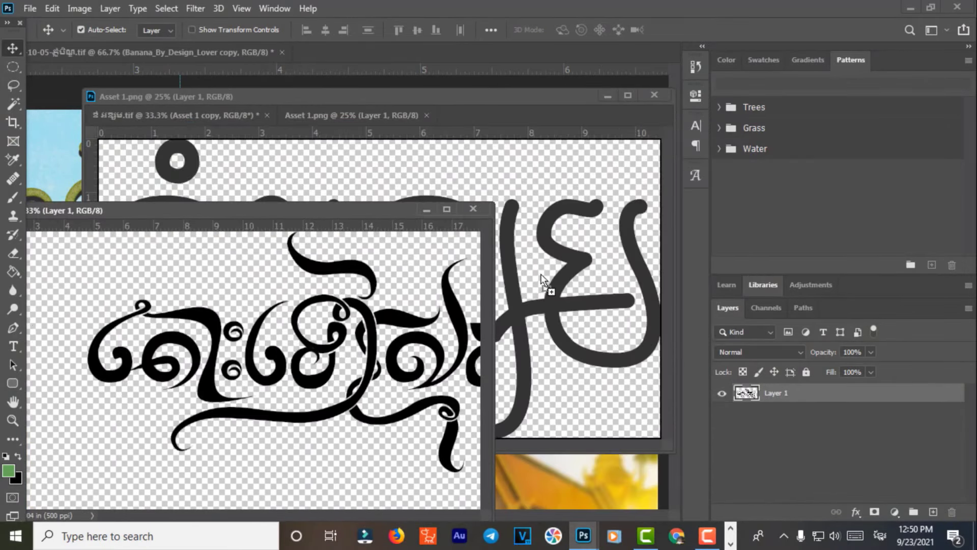
left_click(72, 305)
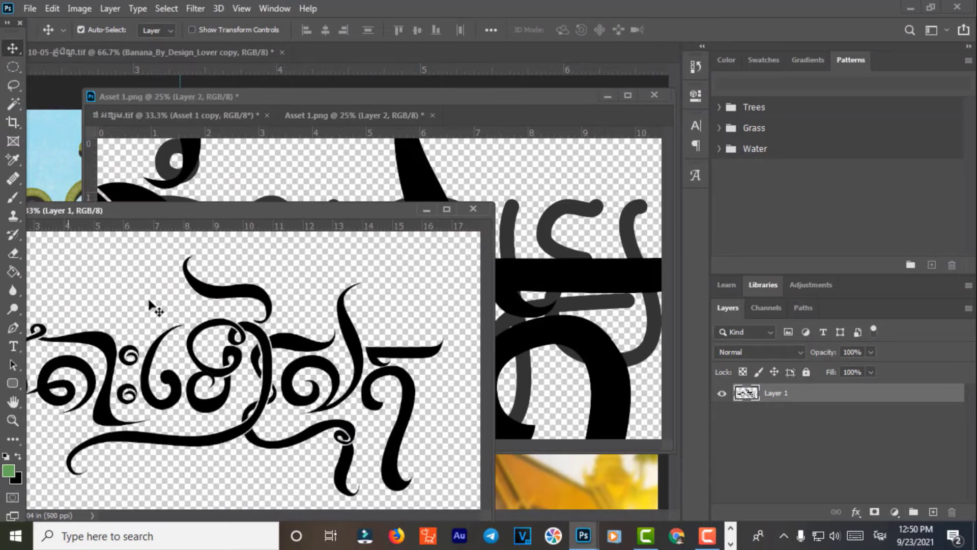
left_click(469, 210)
left_click_drag(492, 100, 465, 56)
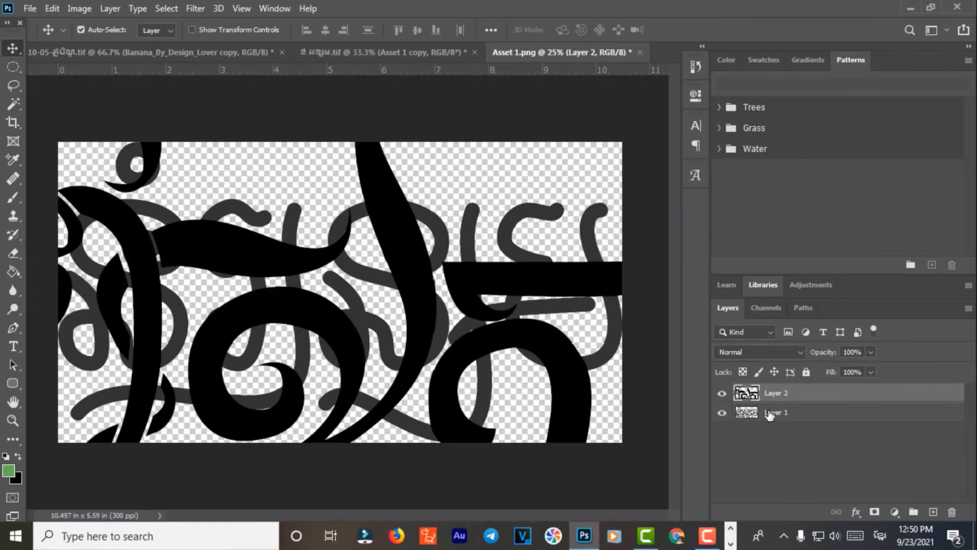
left_click(770, 415)
key("Delete")
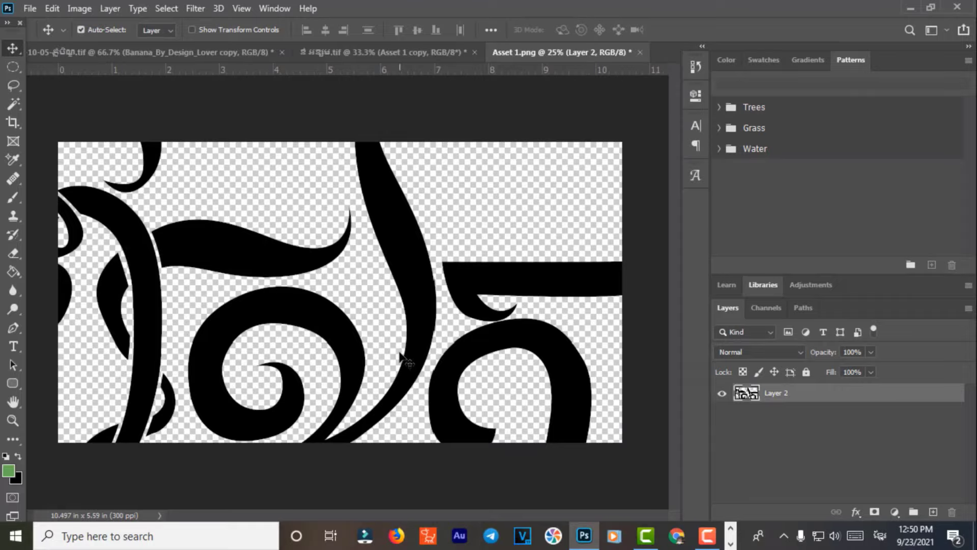
Scale the calligraphy to fill the canvas, then save and close Asset 1.png.
key("ctrl+t")
key("ctrl+minus")
key("ctrl+minus")
key("ctrl+minus")
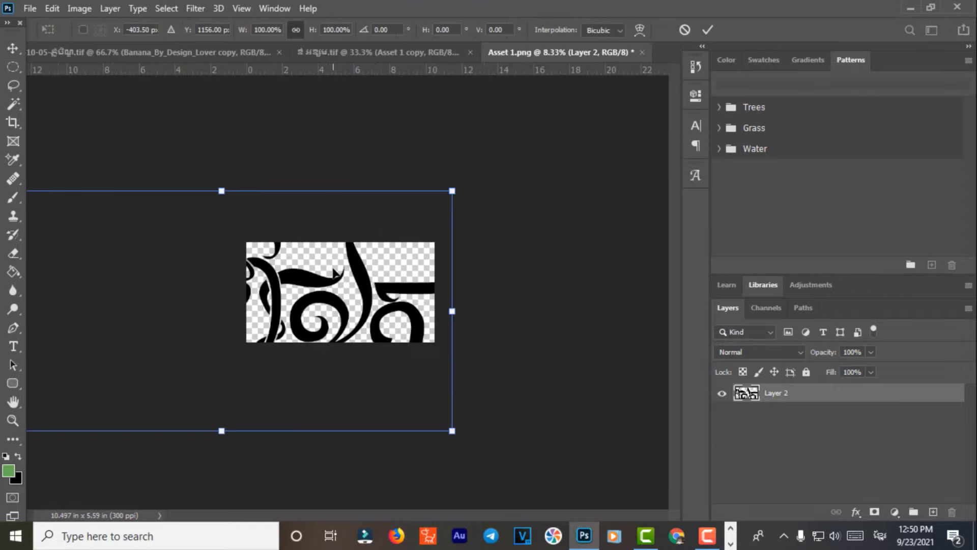
mouse_move(437, 422)
left_mouse_down()
mouse_move(183, 301)
mouse_move(406, 333)
mouse_move(395, 315)
mouse_move(386, 323)
left_mouse_up()
key("ctrl+plus")
key("ctrl+plus")
key("ctrl+plus")
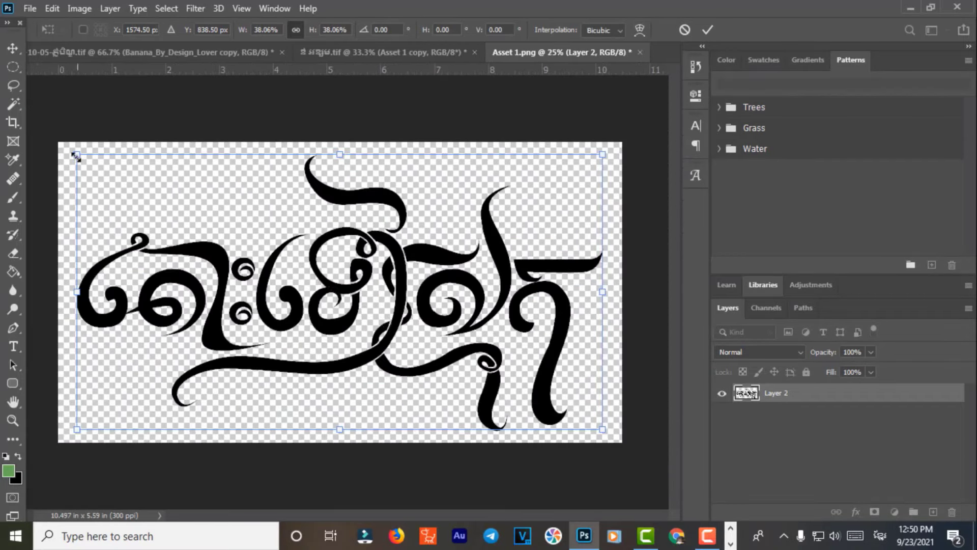
left_click_drag(76, 156, 57, 150)
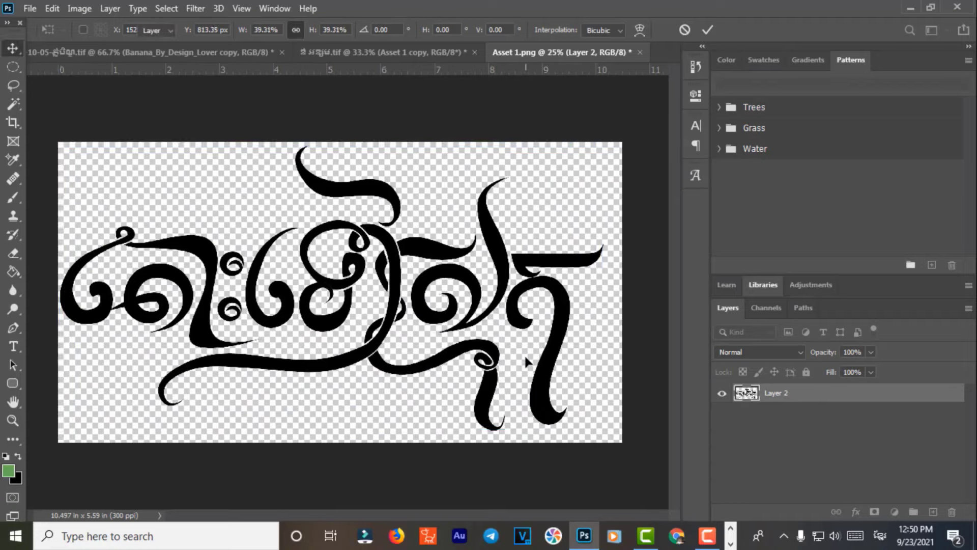
key("Return")
left_click_drag(558, 329, 567, 331)
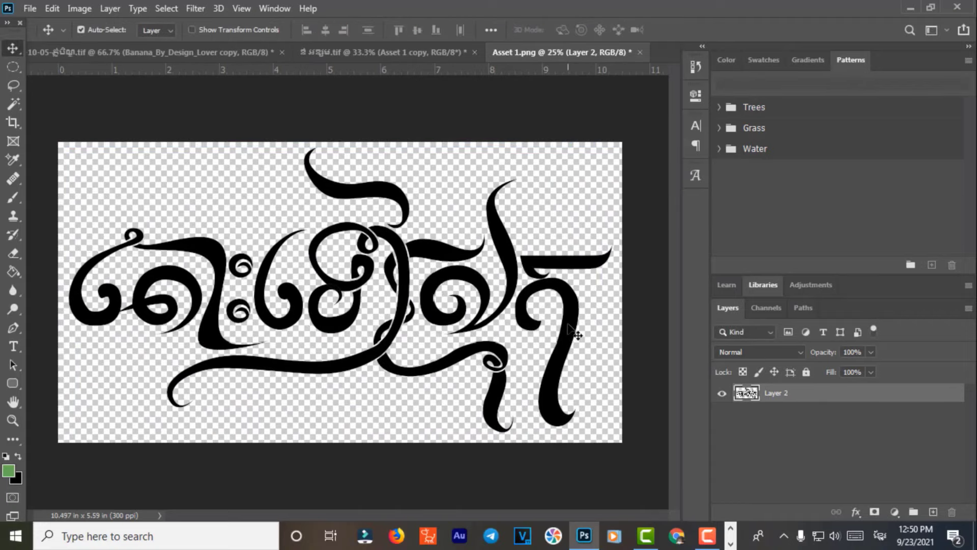
left_click(641, 52)
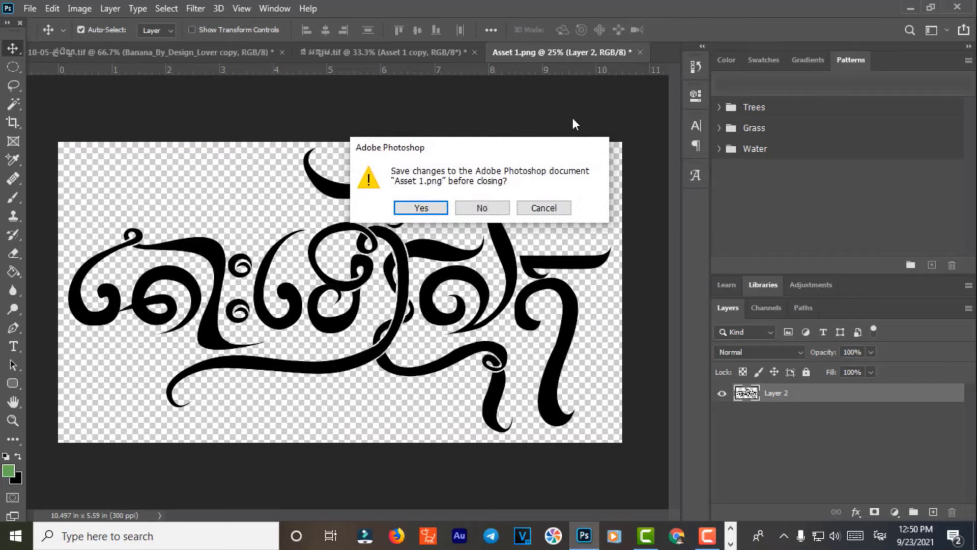
left_click(427, 209)
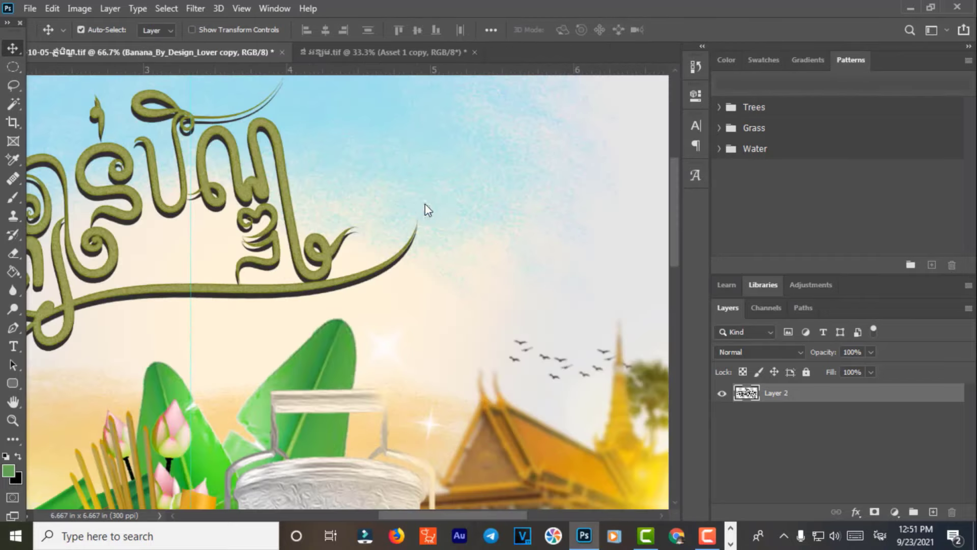
Select the Asset 1 copy calligraphy layer in the styled calligraphy document.
left_click(343, 53)
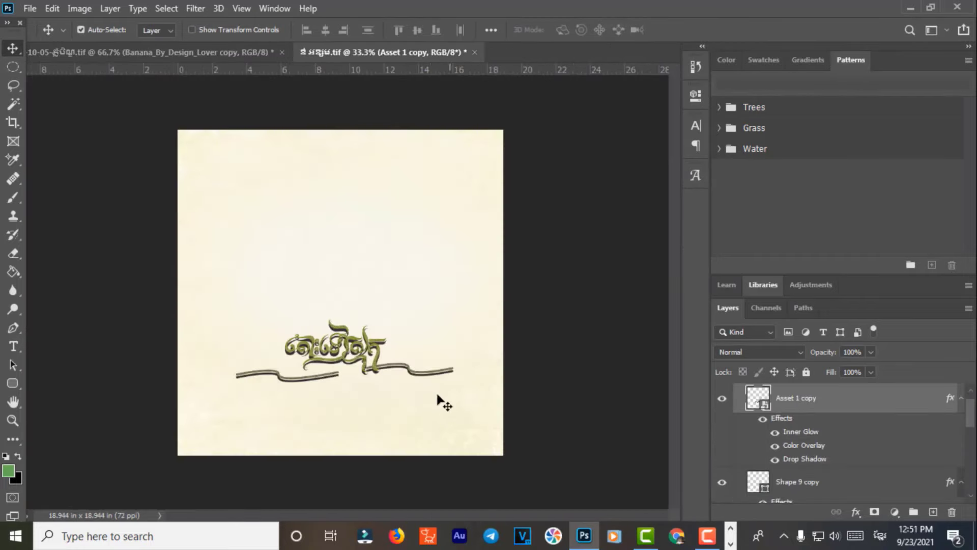
left_click(428, 381)
scroll(725, 488, "down", 2)
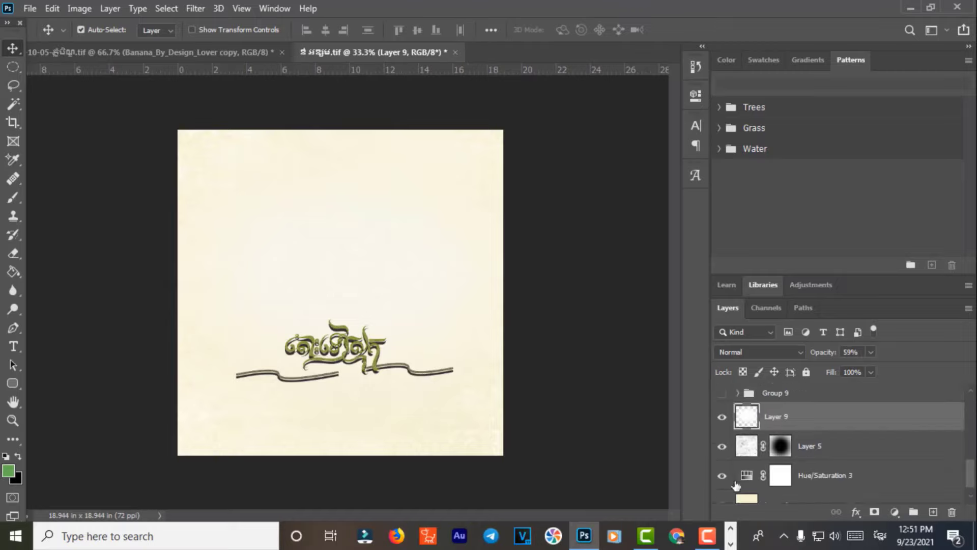
scroll(728, 486, "down", 1)
scroll(738, 481, "up", 5)
scroll(748, 476, "up", 3)
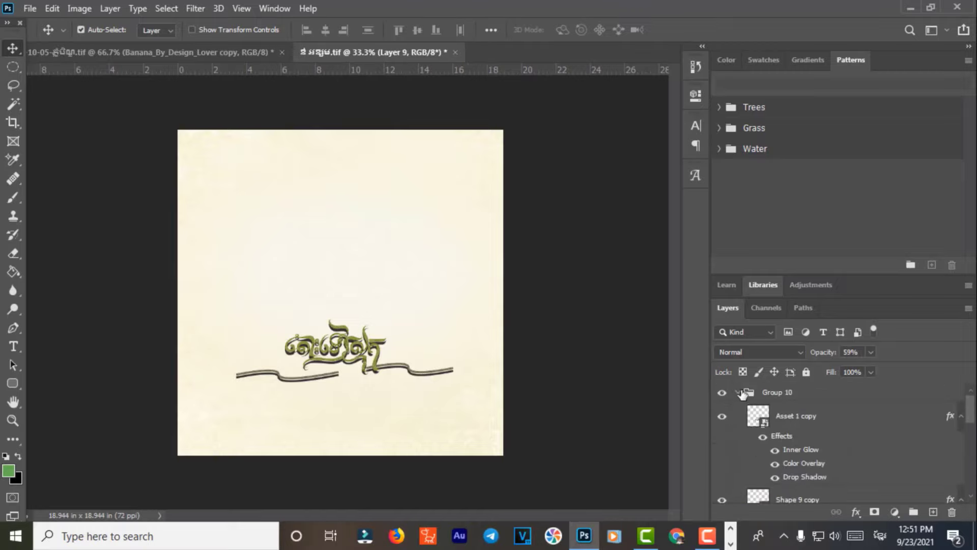
scroll(754, 417, "down", 2)
scroll(783, 458, "up", 2)
left_click(777, 421)
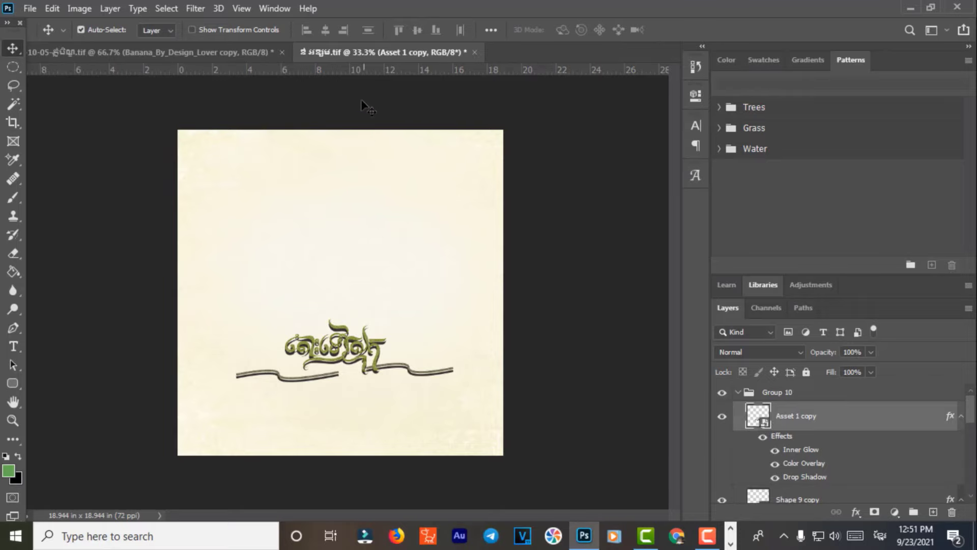
Copy the styled calligraphy into the poster and close its source without saving.
left_click_drag(357, 52, 350, 148)
left_click_drag(689, 154, 291, 359)
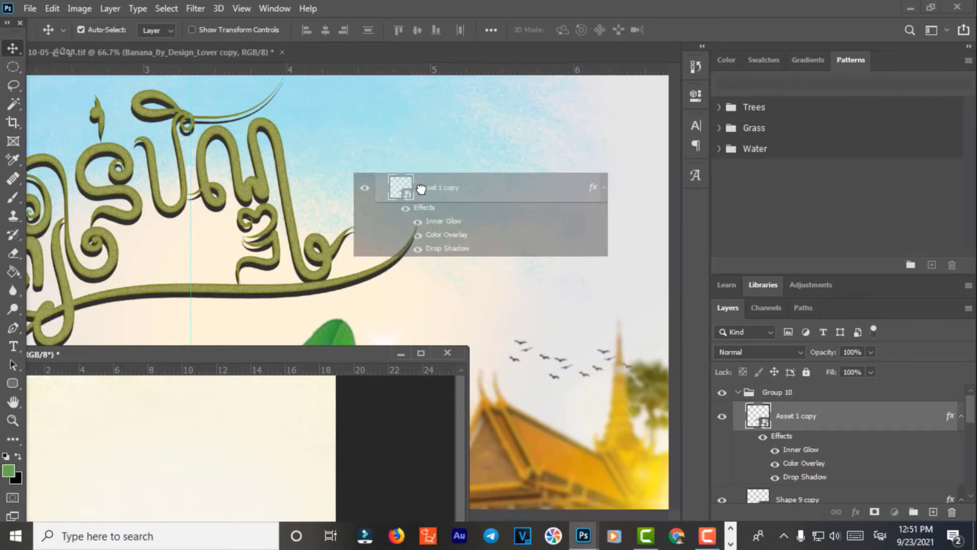
left_click_drag(764, 397, 418, 193)
left_click(448, 352)
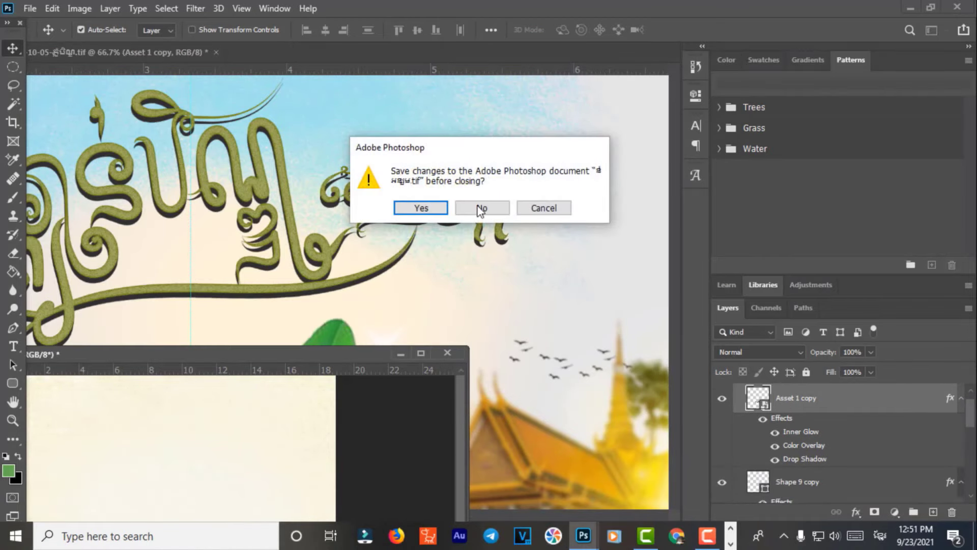
left_click(478, 207)
Enlarge, tilt and reposition the new calligraphy, undoing the final scaling.
key("ctrl")
key("ctrl+t")
mouse_move(522, 137)
left_mouse_down()
mouse_move(660, 101)
mouse_move(652, 196)
left_mouse_up()
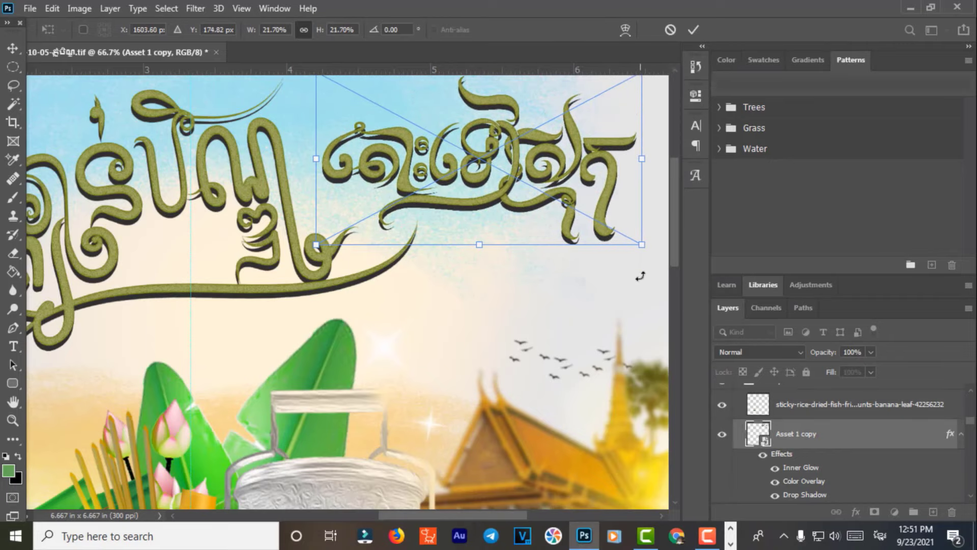
left_click_drag(640, 277, 654, 243)
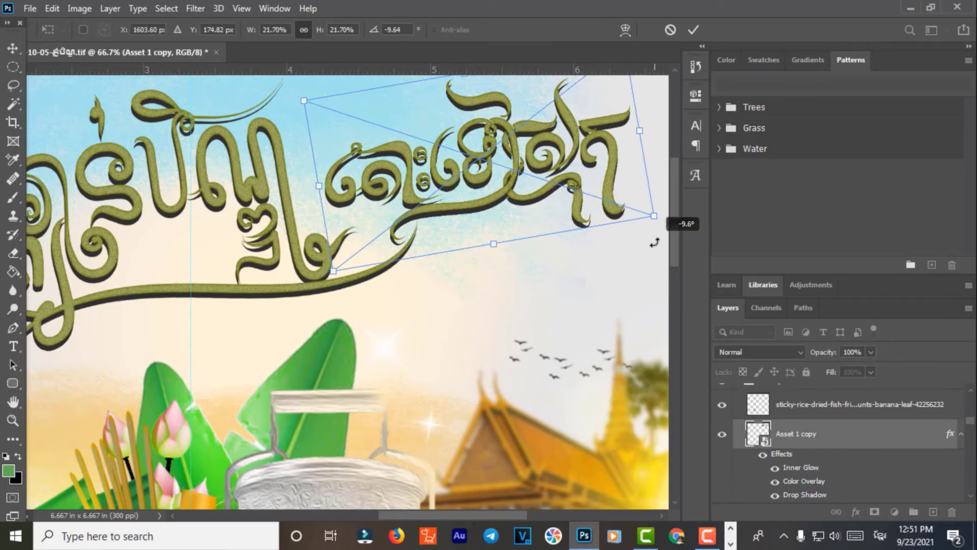
mouse_move(654, 216)
left_mouse_down()
mouse_move(680, 229)
mouse_move(644, 225)
left_mouse_up()
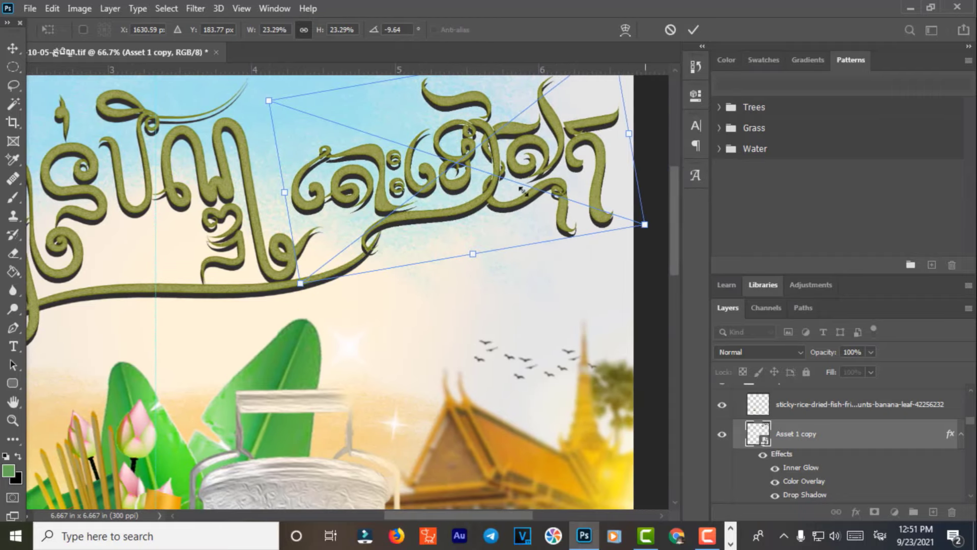
left_click_drag(496, 191, 471, 187)
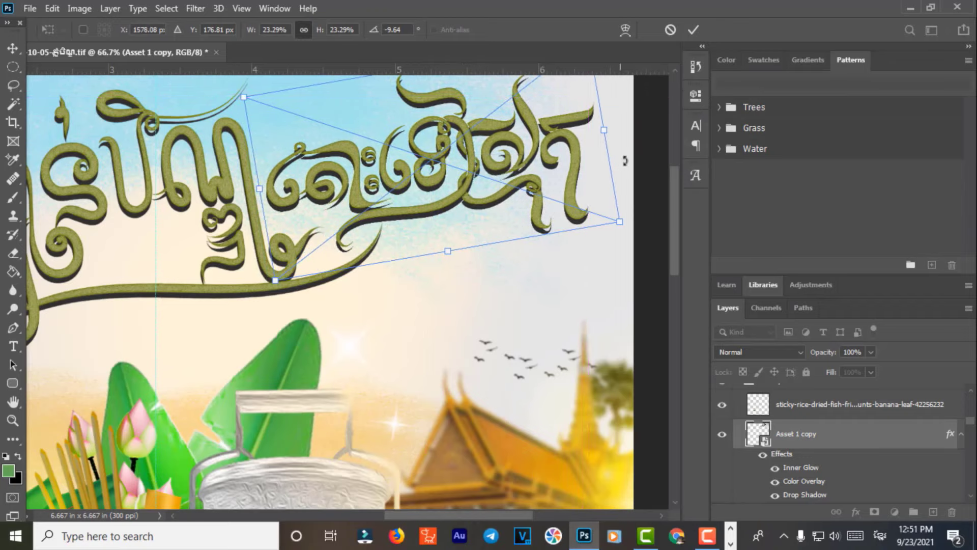
left_click_drag(625, 161, 630, 167)
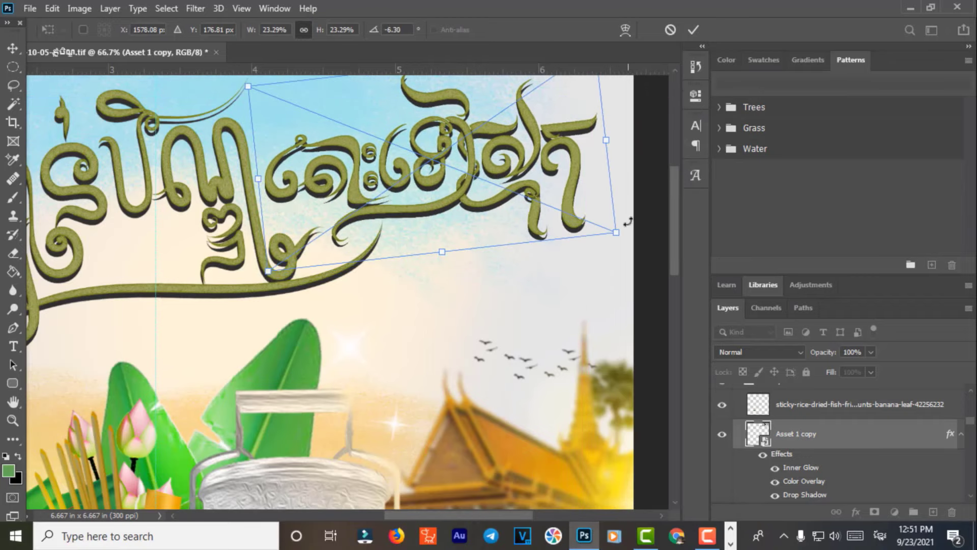
left_click_drag(617, 232, 615, 220)
key("Return")
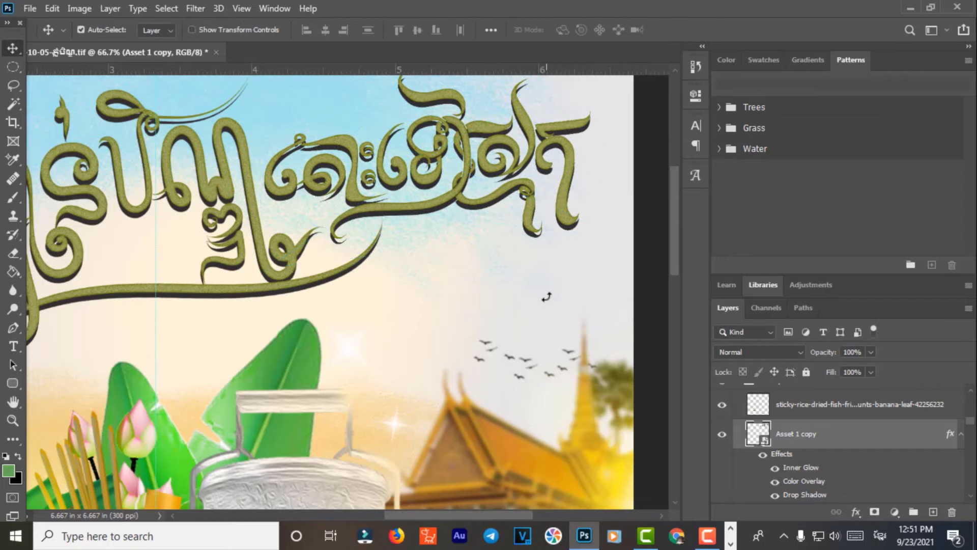
key("ctrl+z")
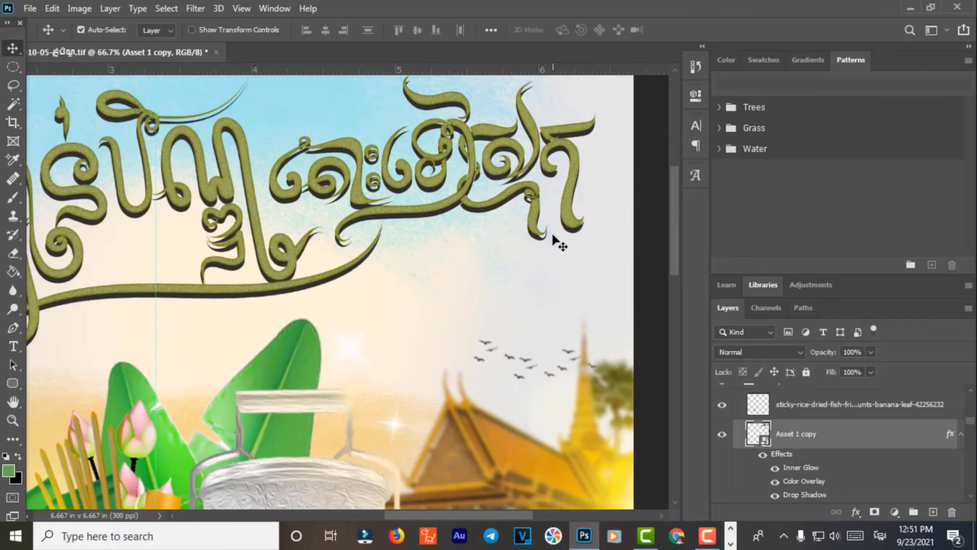
Shift the calligraphy right and down, stretch it taller and distort its corners.
scroll(559, 242, "up", 2)
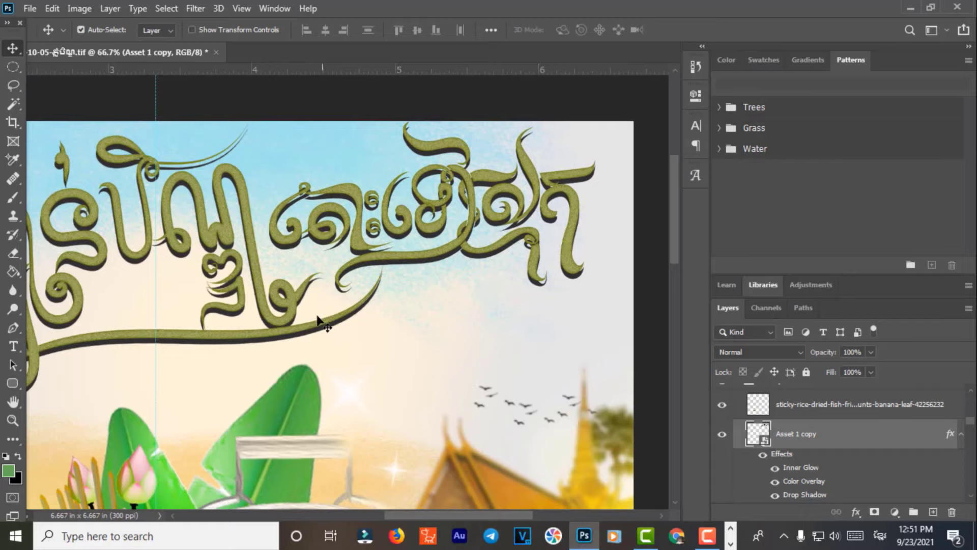
left_click_drag(292, 311, 303, 325)
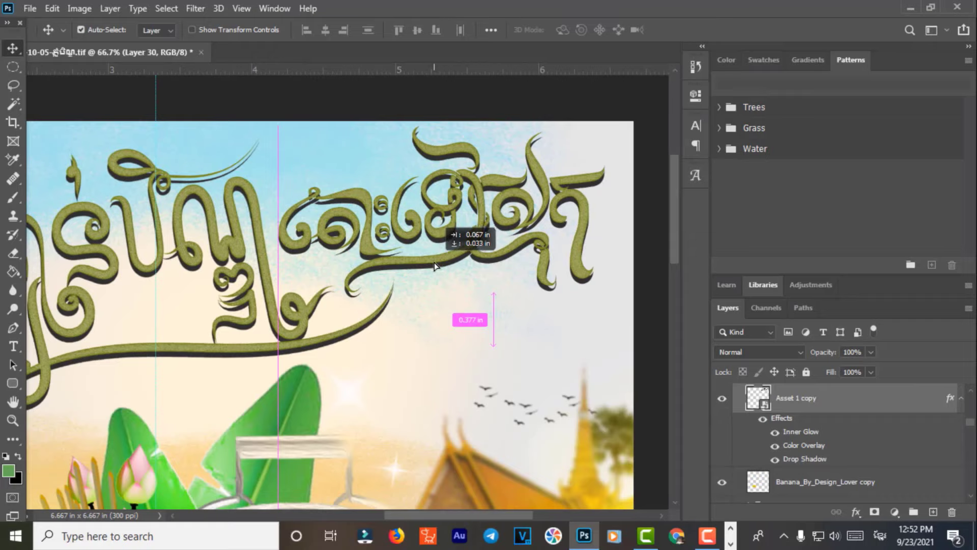
key("ctrl+t")
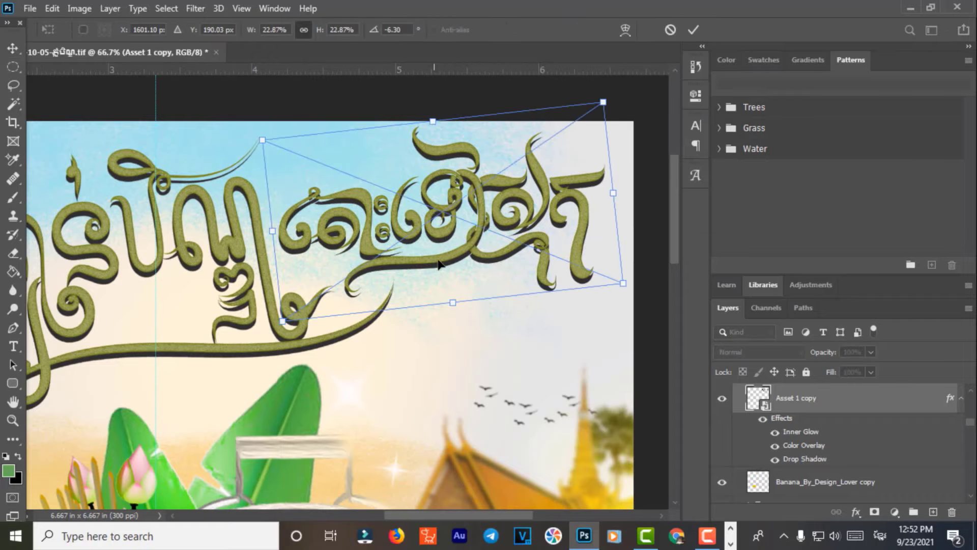
left_click_drag(453, 309, 453, 318)
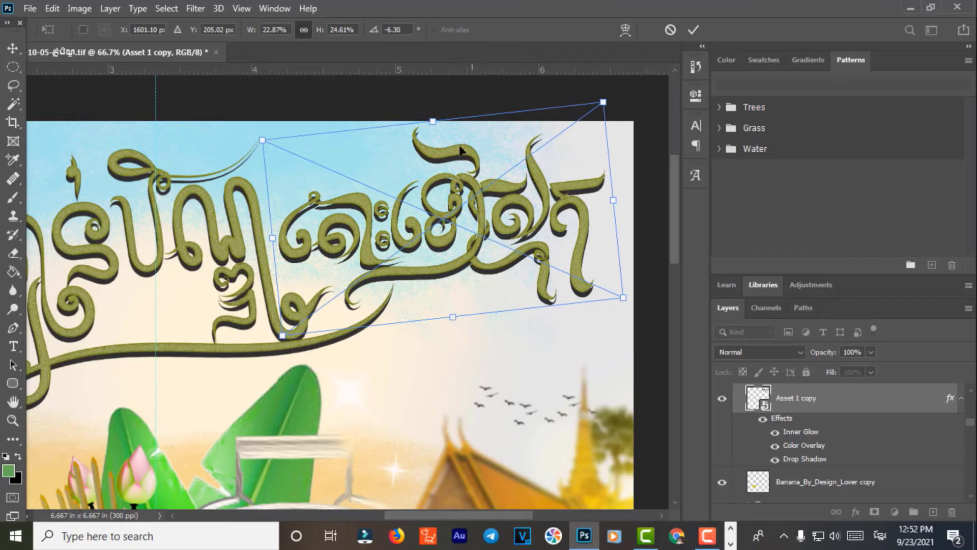
left_click_drag(603, 103, 601, 105)
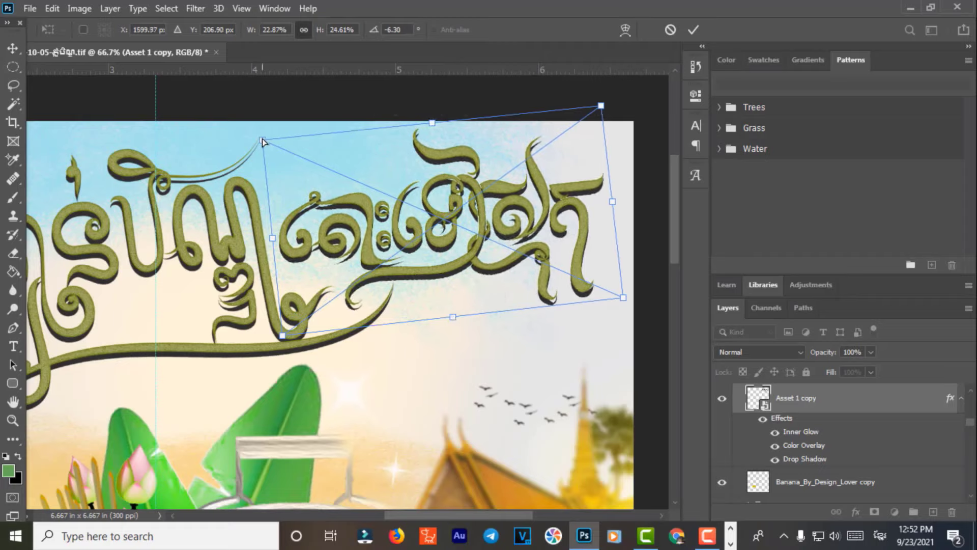
left_click_drag(263, 141, 263, 135)
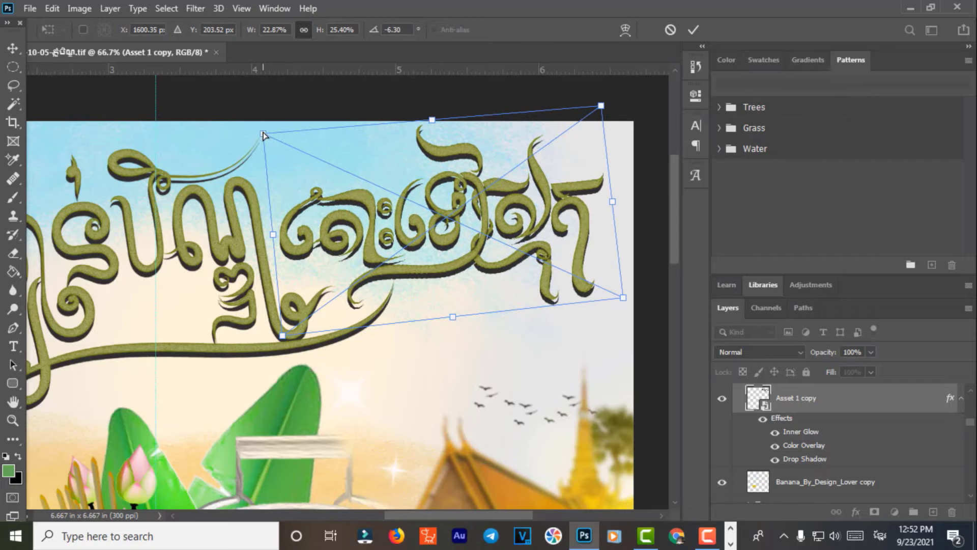
key("Return")
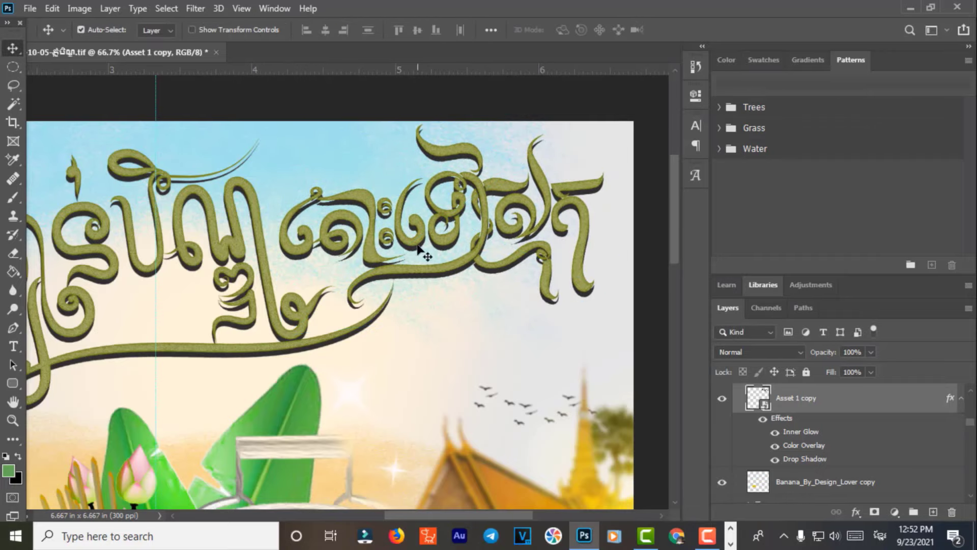
scroll(417, 250, "down", 1)
scroll(417, 249, "down", 1)
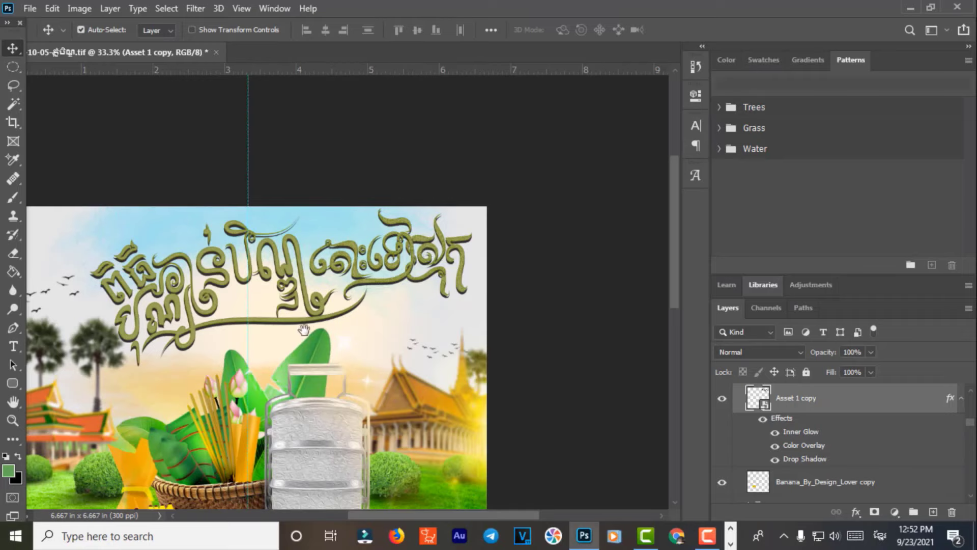
mouse_move(249, 356)
left_mouse_down()
mouse_move(341, 297)
mouse_move(353, 237)
left_mouse_up()
scroll(354, 236, "down", 1)
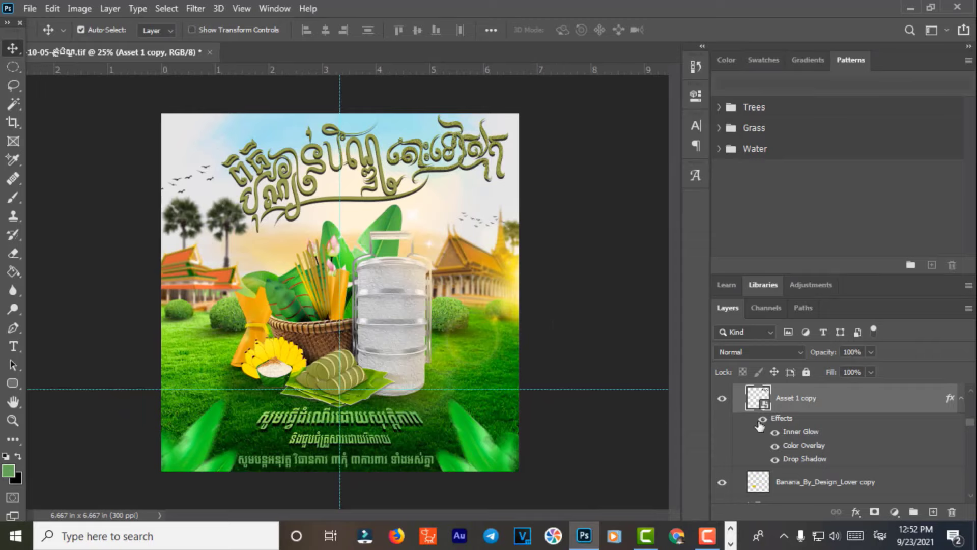
scroll(780, 429, "down", 3)
scroll(781, 432, "down", 2)
scroll(784, 437, "down", 2)
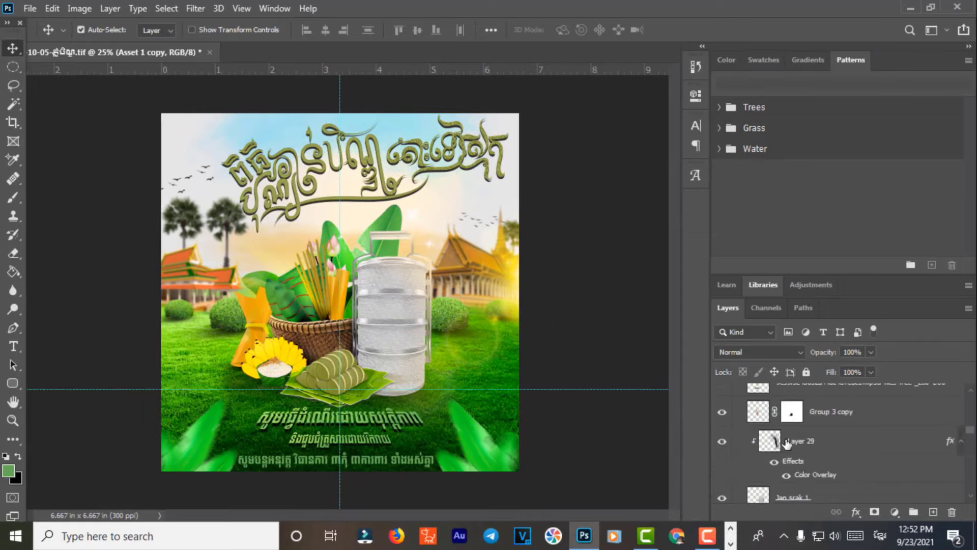
scroll(786, 443, "down", 1)
scroll(787, 444, "up", 1)
left_click(793, 414)
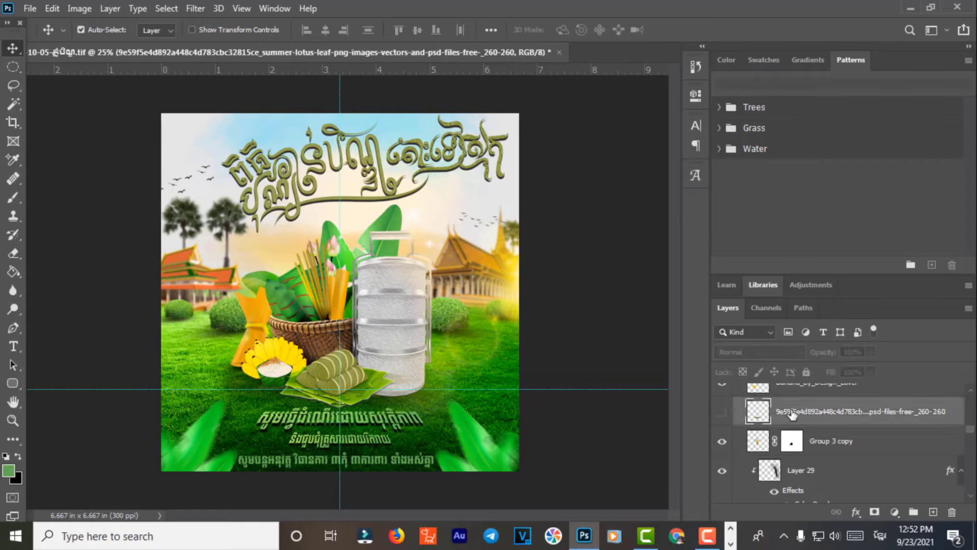
scroll(797, 432, "down", 3)
scroll(802, 443, "down", 2)
scroll(809, 455, "down", 2)
scroll(807, 453, "down", 2)
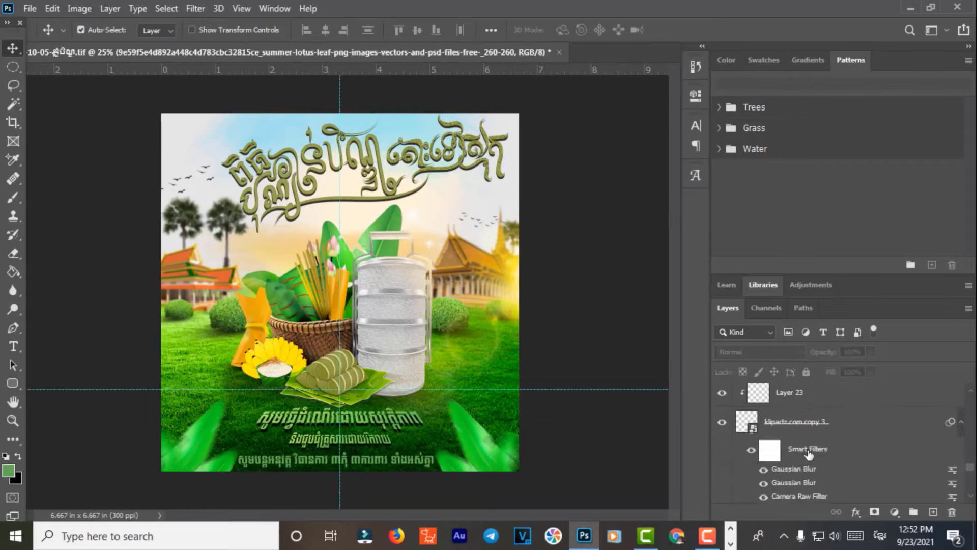
scroll(794, 453, "down", 2)
scroll(774, 452, "down", 2)
scroll(753, 451, "down", 2)
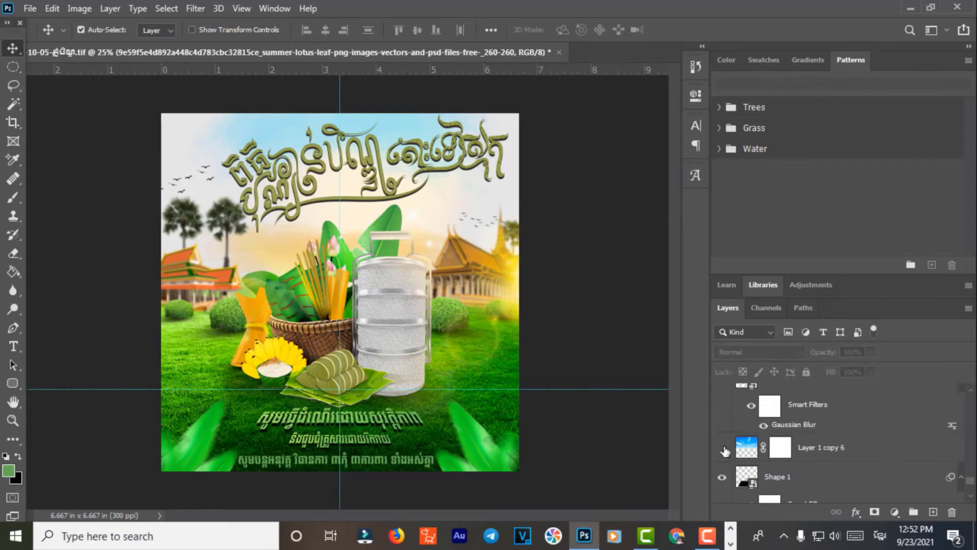
left_click(722, 449)
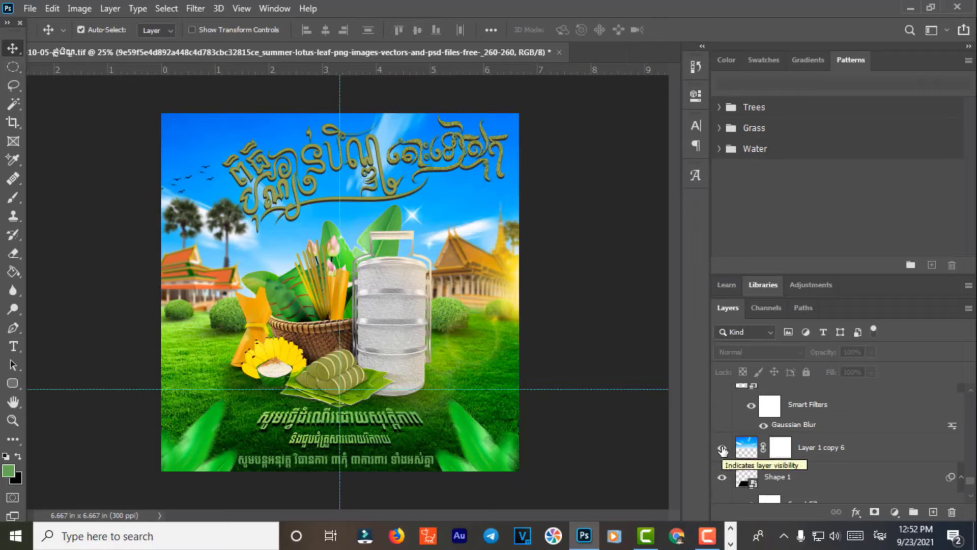
left_click(723, 450)
left_click(723, 449)
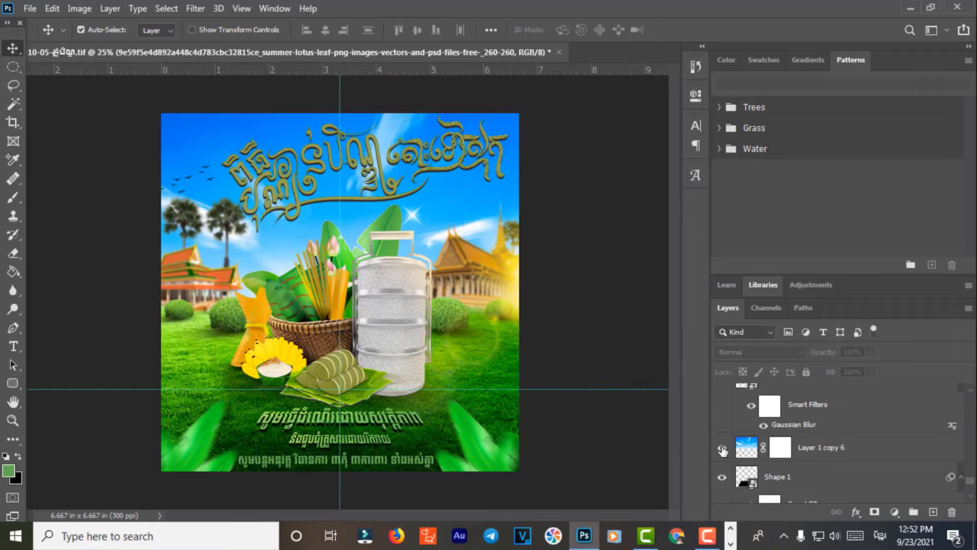
left_click(723, 449)
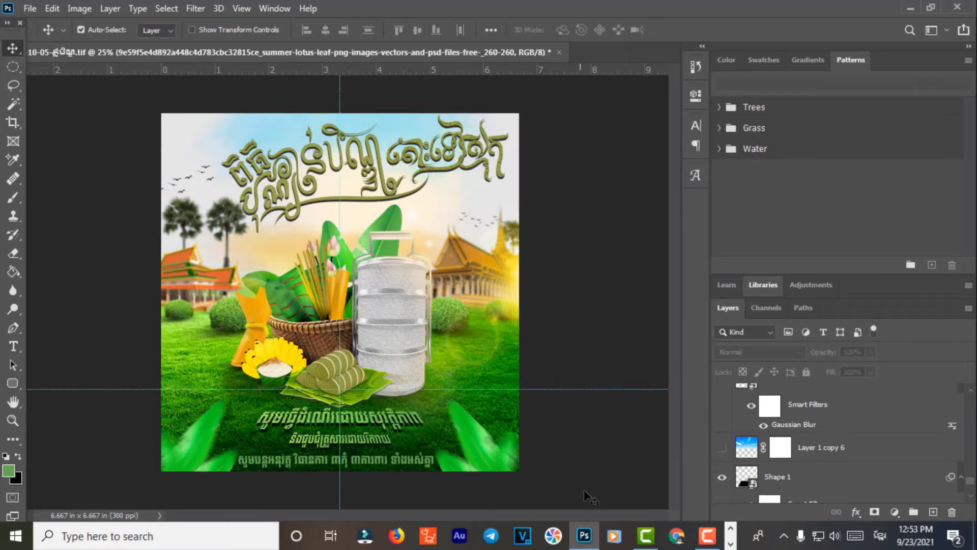
scroll(755, 469, "down", 2)
scroll(754, 453, "down", 2)
scroll(754, 438, "down", 2)
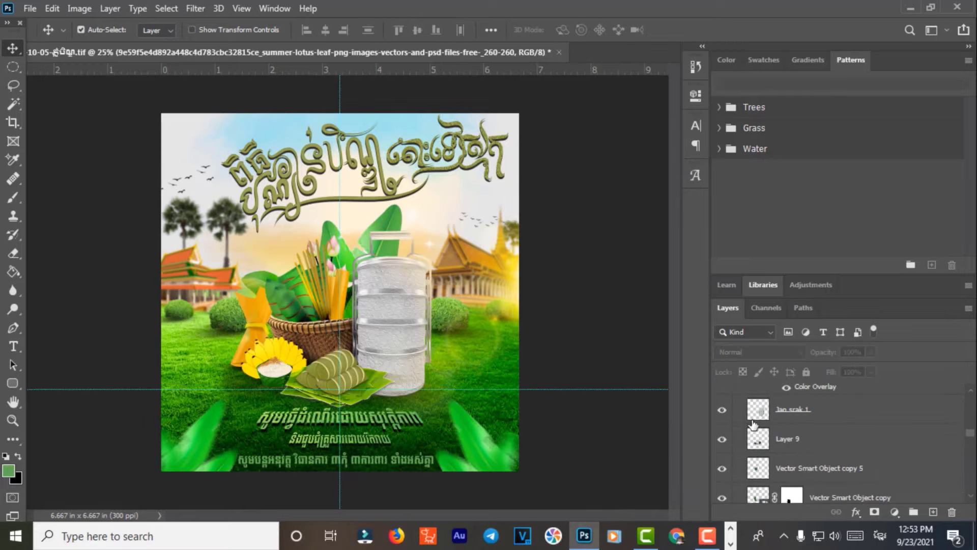
scroll(753, 423, "down", 2)
scroll(752, 421, "down", 2)
scroll(753, 421, "down", 2)
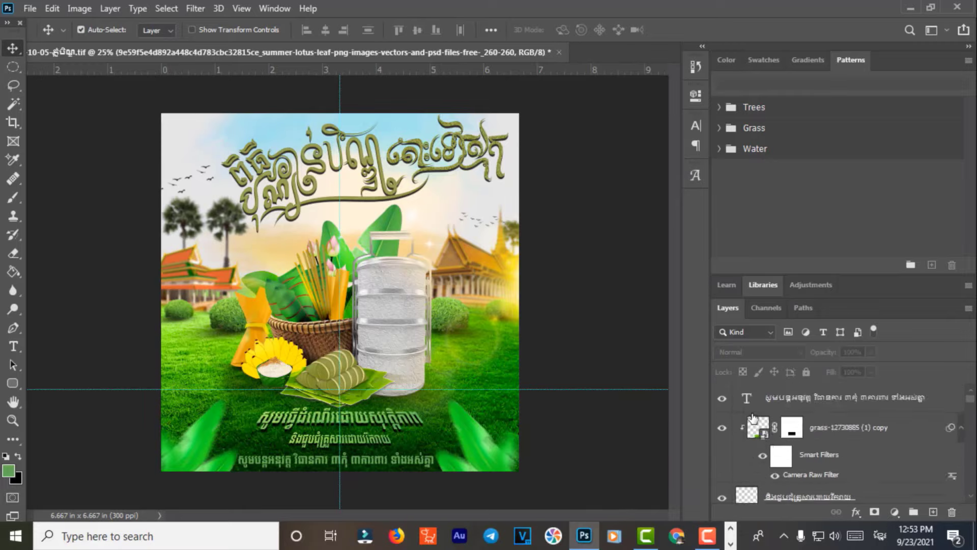
left_click(795, 401)
left_click(730, 543)
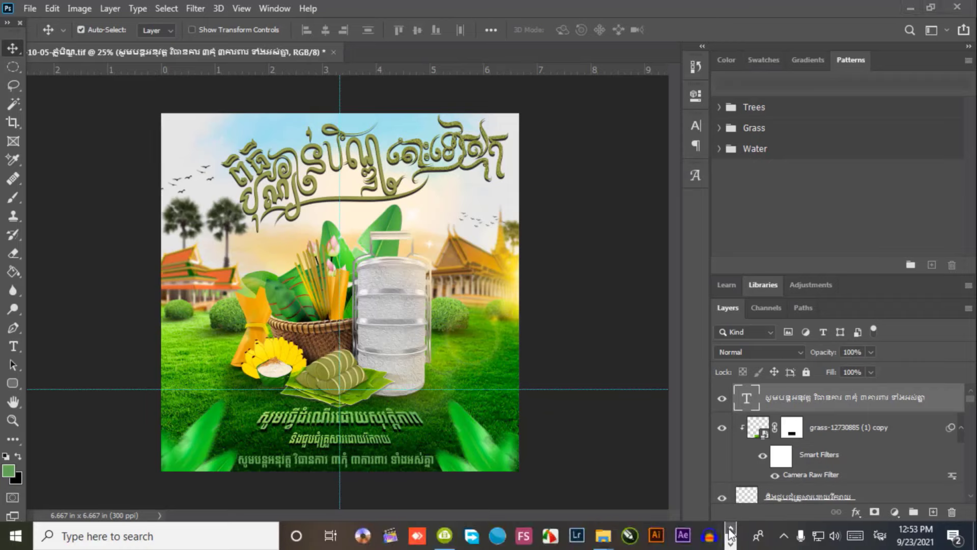
Browse back through the Pchum Ben #PNG and Fro Graphic Design folders to the palm-tree folder.
left_click(677, 473)
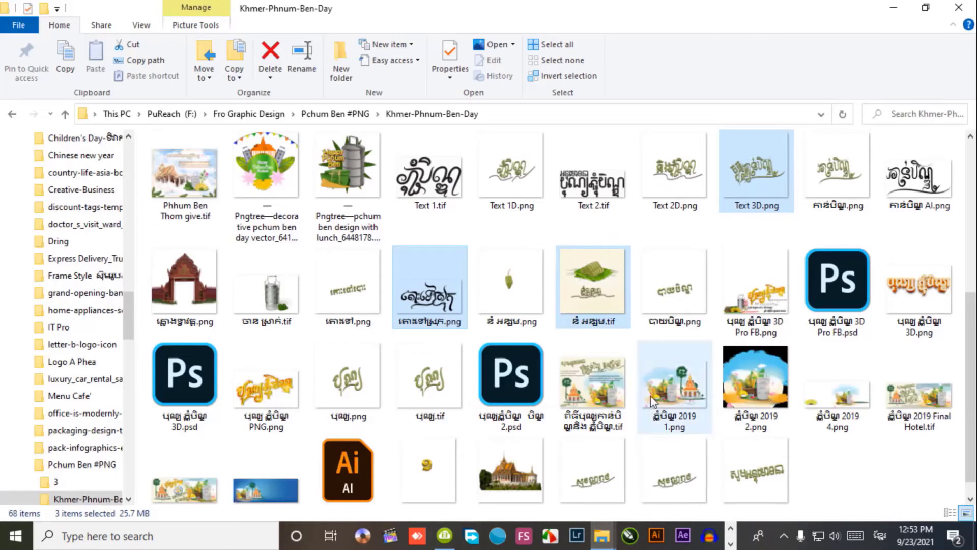
scroll(656, 402, "down", 1)
scroll(676, 415, "up", 5)
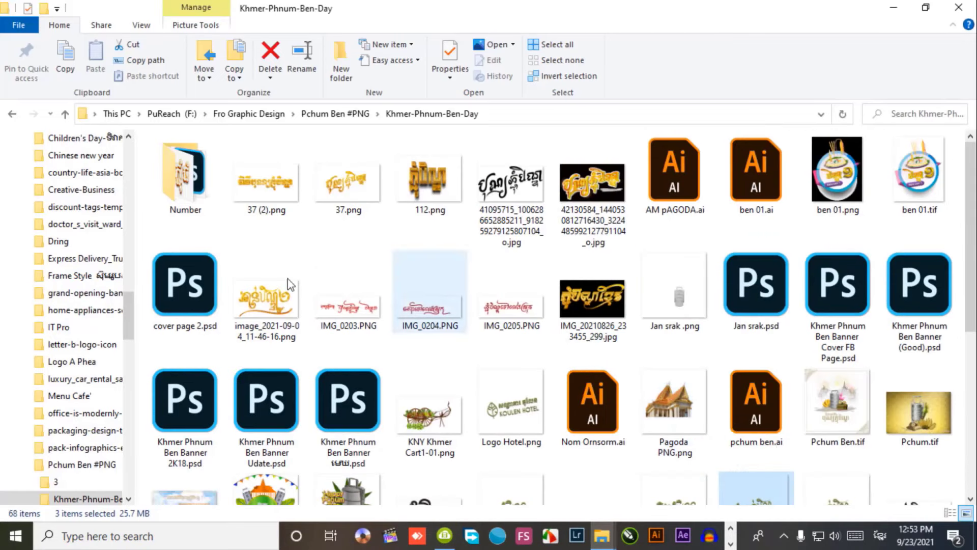
left_click(13, 115)
key("Left")
key("Return")
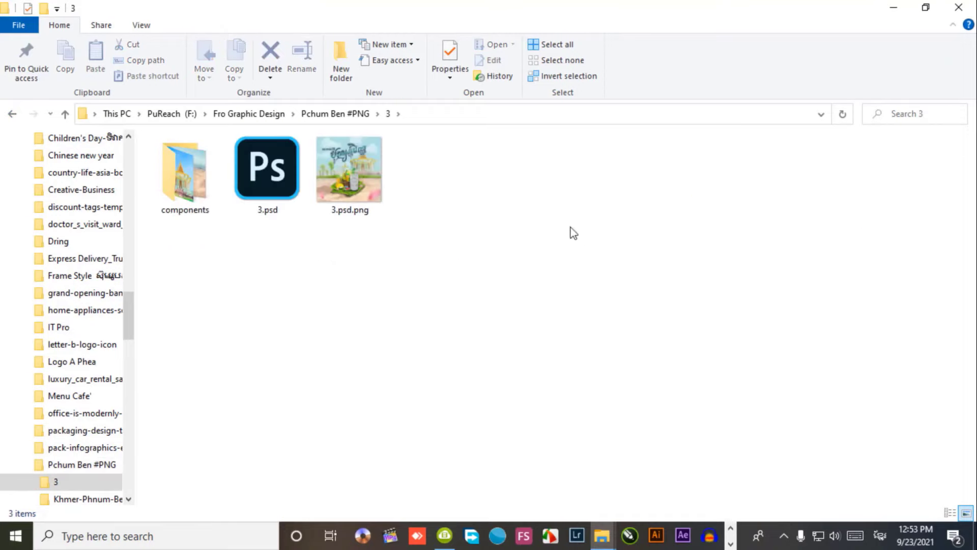
left_click(11, 114)
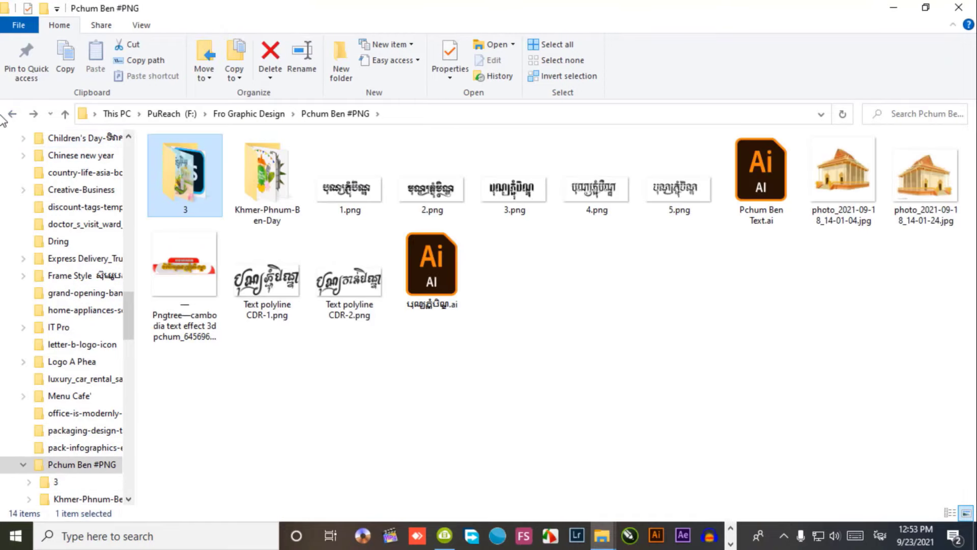
left_click(12, 114)
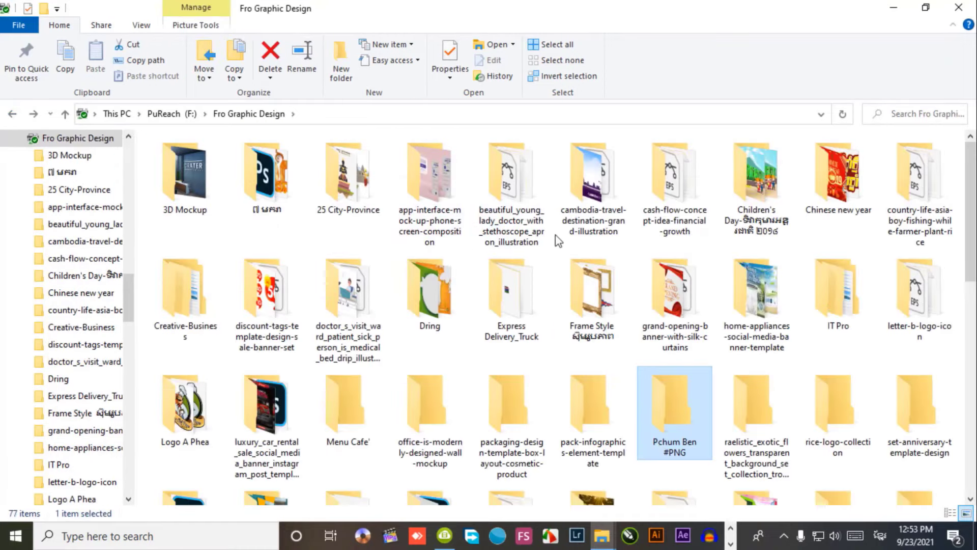
scroll(585, 318, "down", 5)
scroll(338, 336, "down", 3)
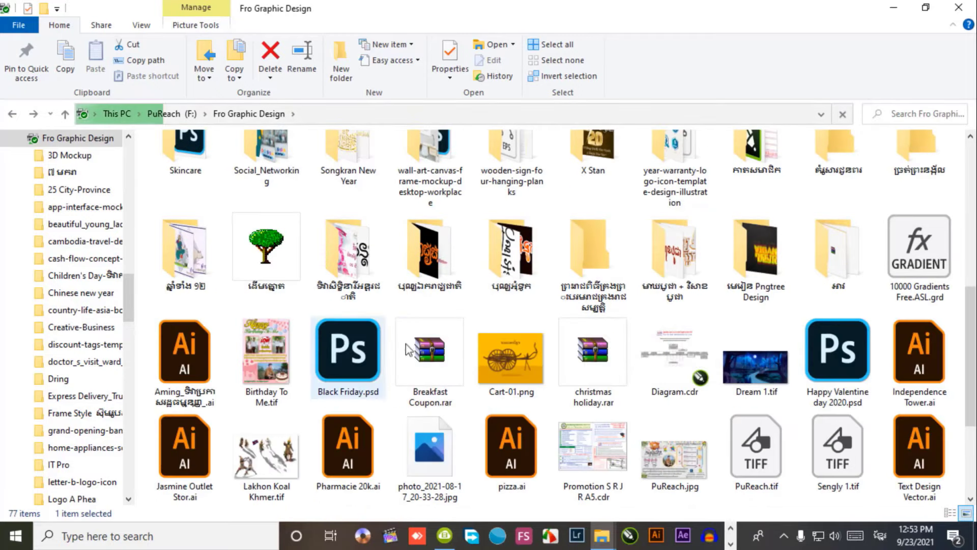
double_click(266, 247)
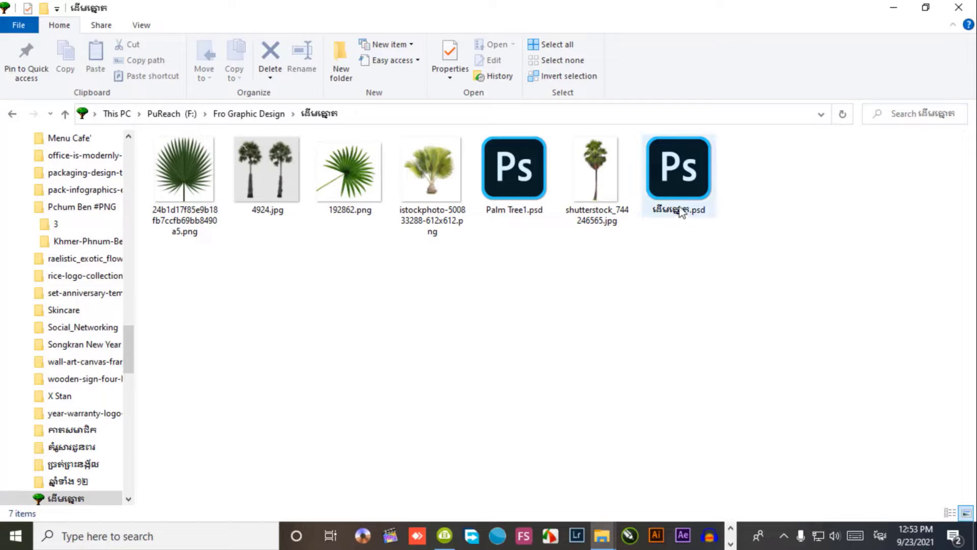
Open Let's Go To Home - Vector Graphic in Khmer-Phnum-Ben-Day and select its TIFF.
left_click(13, 114)
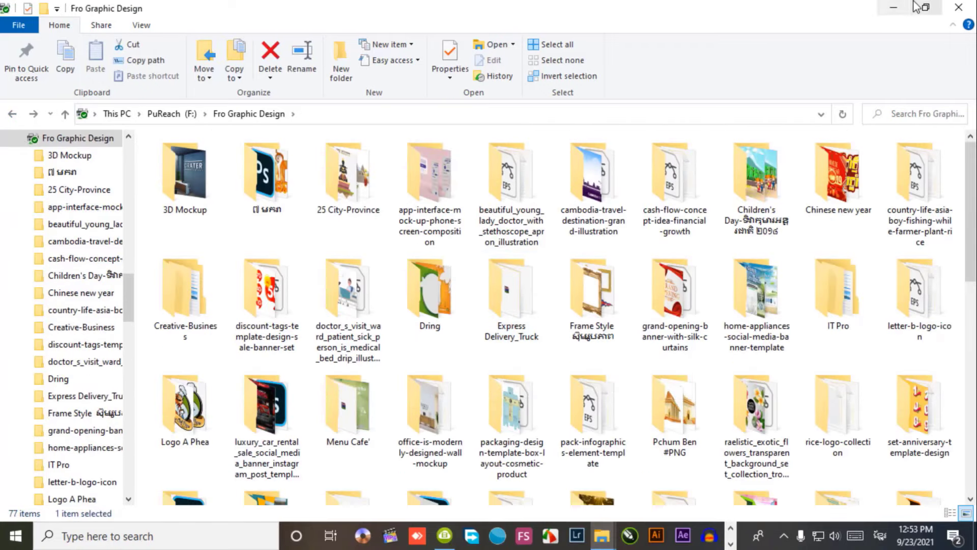
left_click(894, 7)
left_click(911, 7)
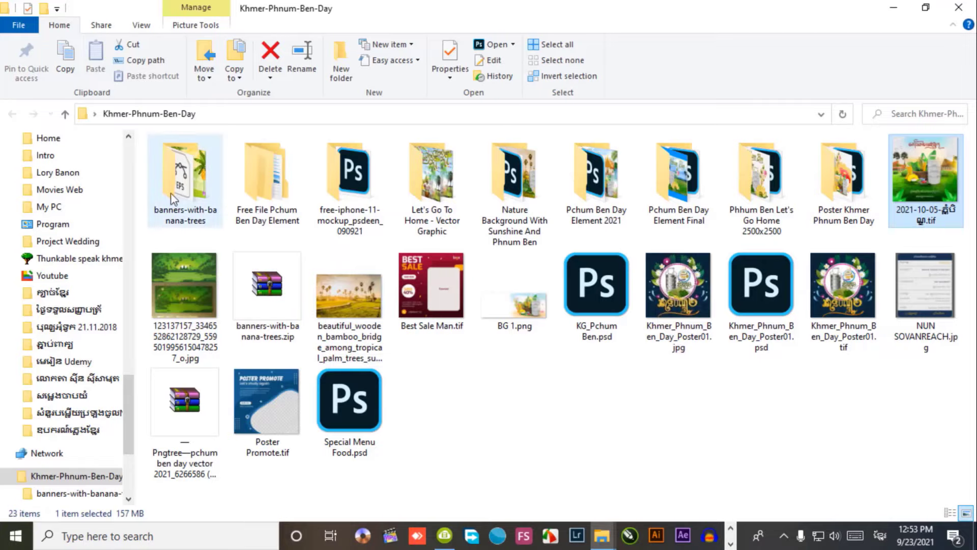
left_click(441, 175)
double_click(441, 175)
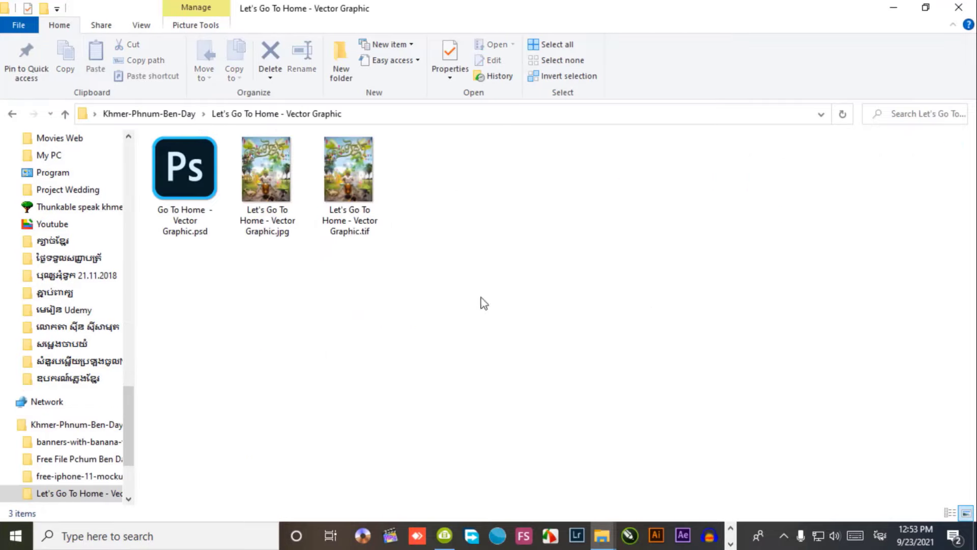
left_click(378, 199)
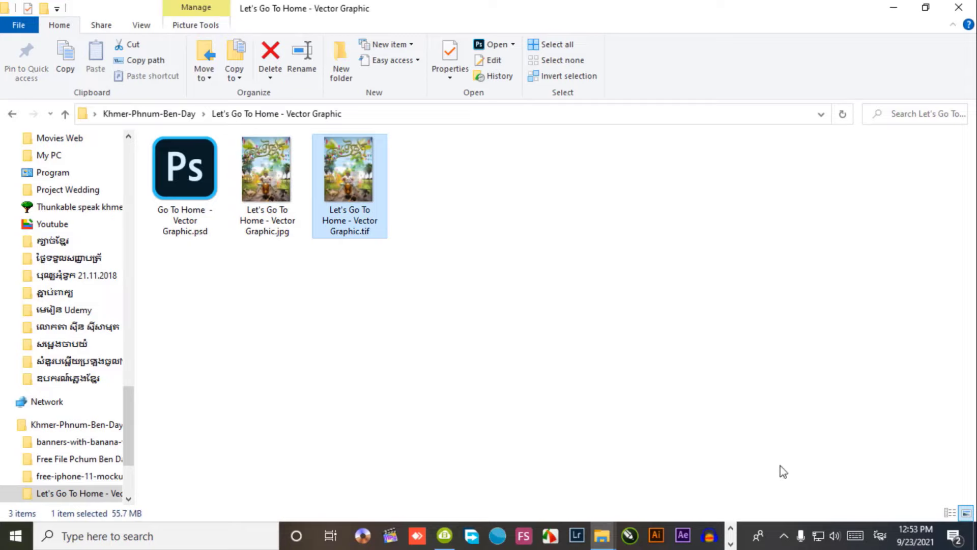
Try dragging the TIFF onto Photoshop twice, returning to the folder each time.
mouse_move(369, 219)
left_mouse_down()
mouse_move(588, 541)
mouse_move(557, 34)
left_mouse_up()
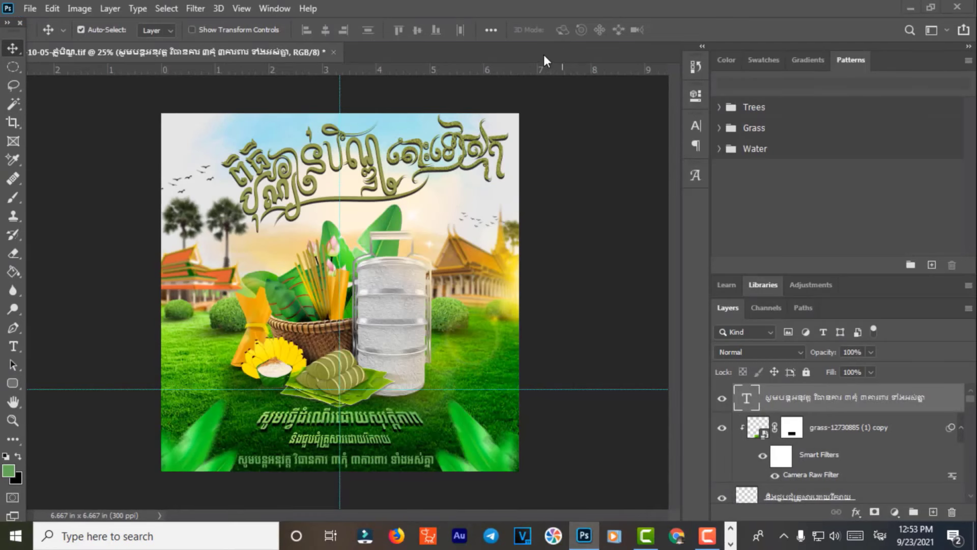
left_click(904, 6)
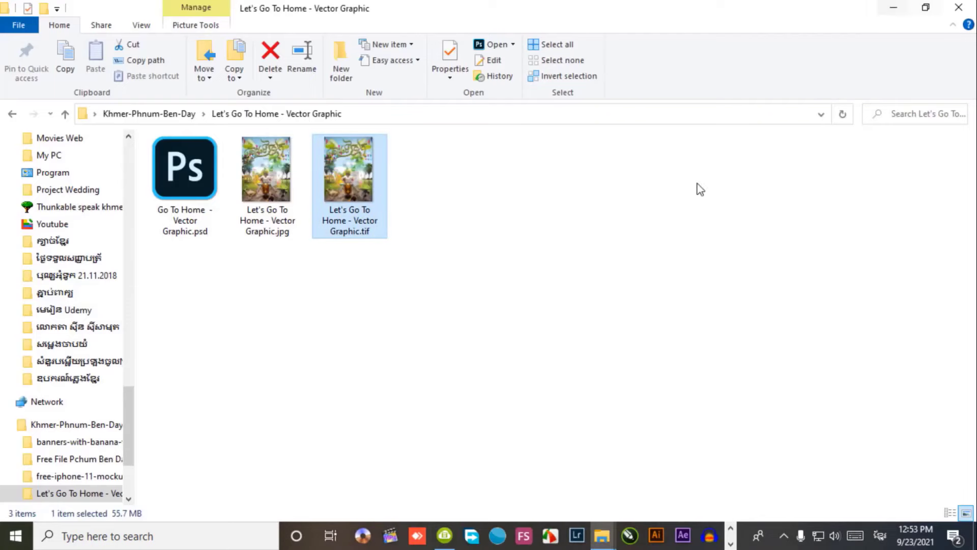
left_click(731, 544)
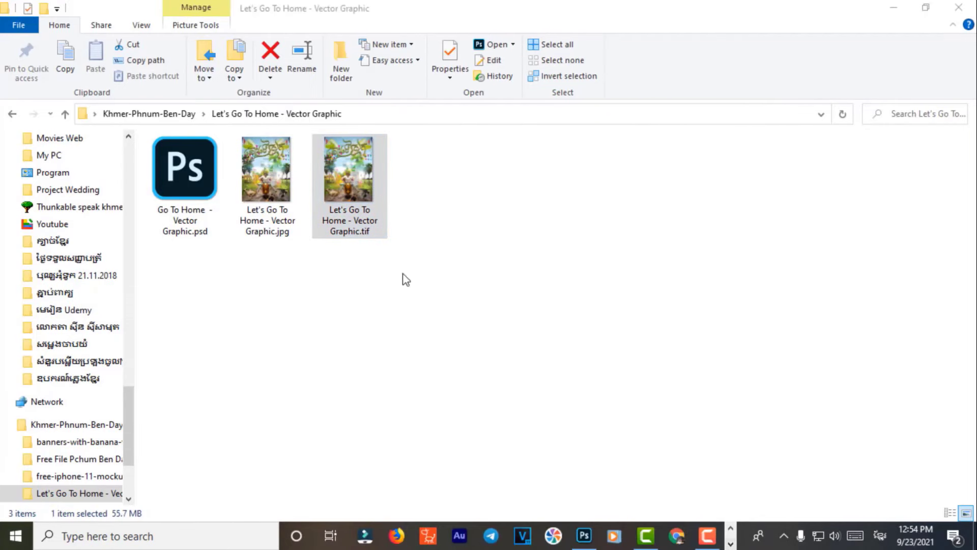
left_click_drag(341, 176, 547, 152)
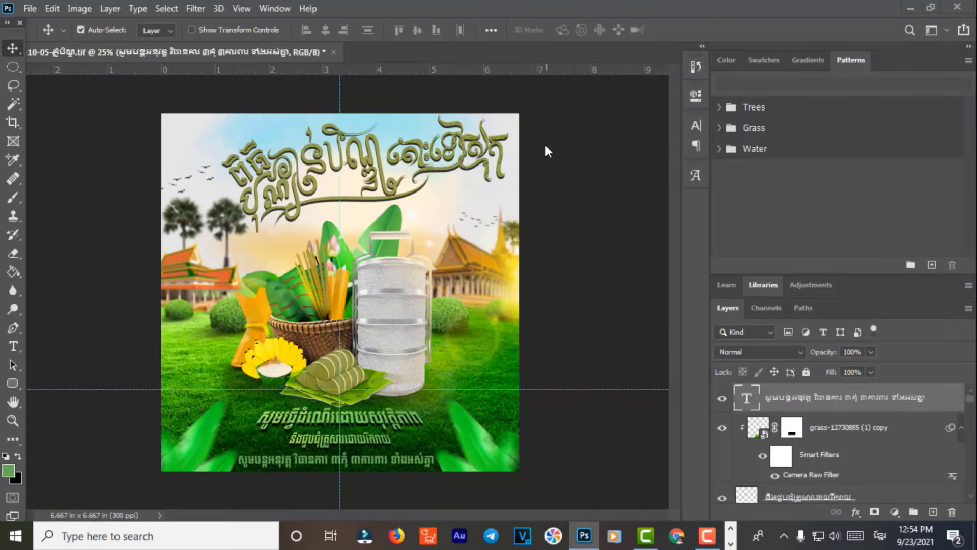
left_click(905, 6)
left_click(731, 528)
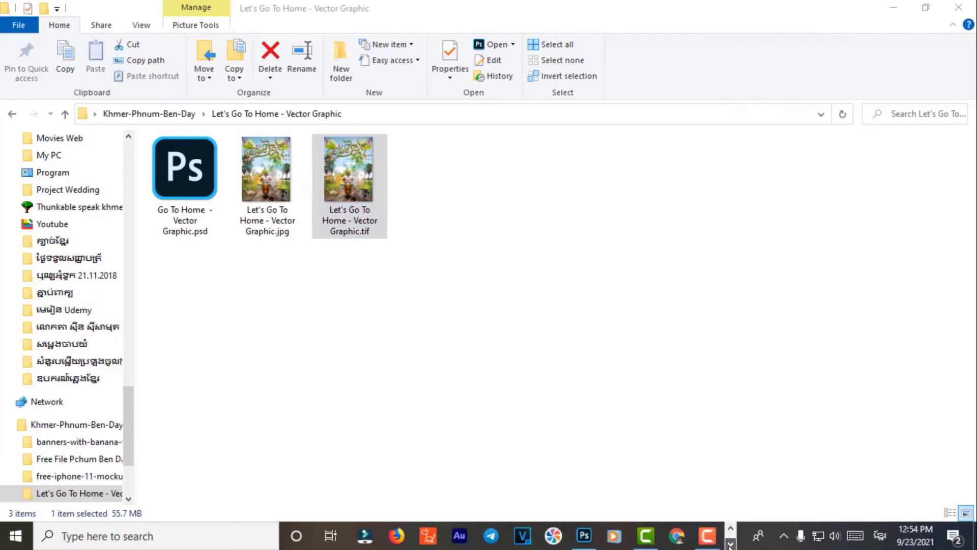
Open the Let's Go To Home TIFF floating, copy its artwork into the poster, then delete it.
mouse_move(348, 189)
left_mouse_down()
mouse_move(581, 541)
mouse_move(539, 51)
left_mouse_up()
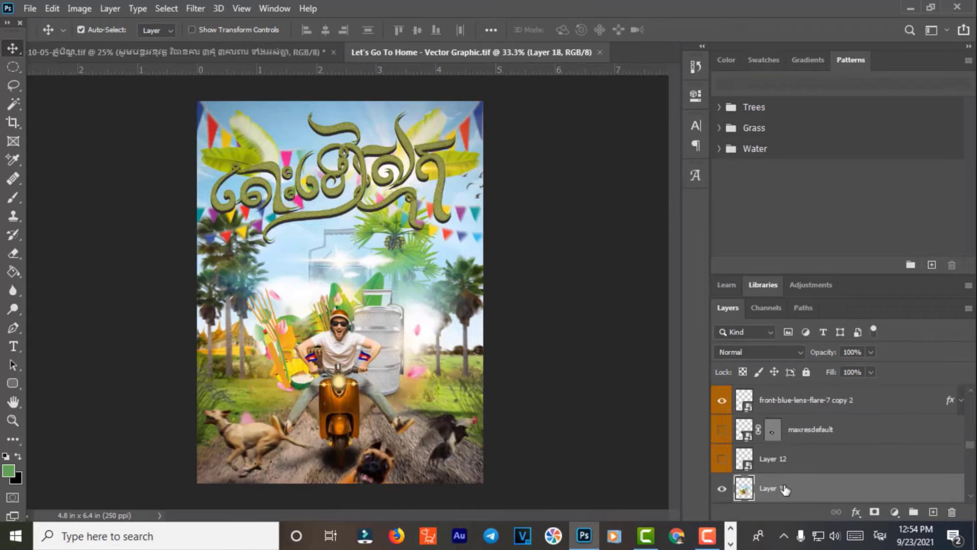
left_click_drag(468, 52, 219, 192)
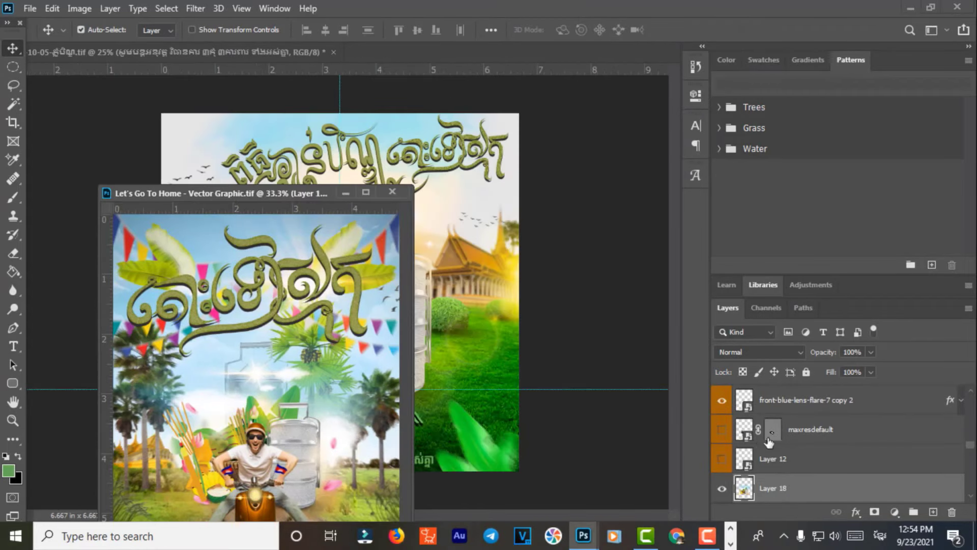
left_click_drag(745, 448, 540, 223)
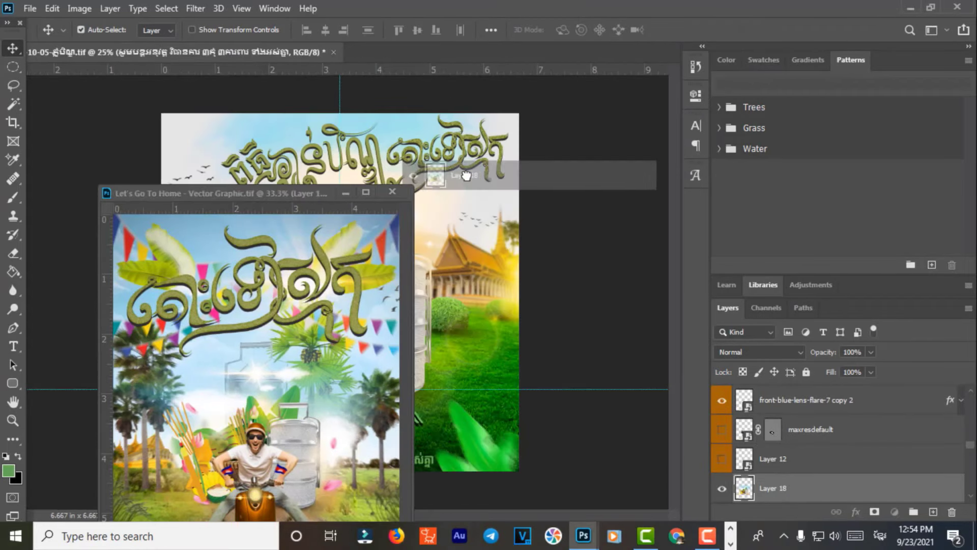
left_click(391, 192)
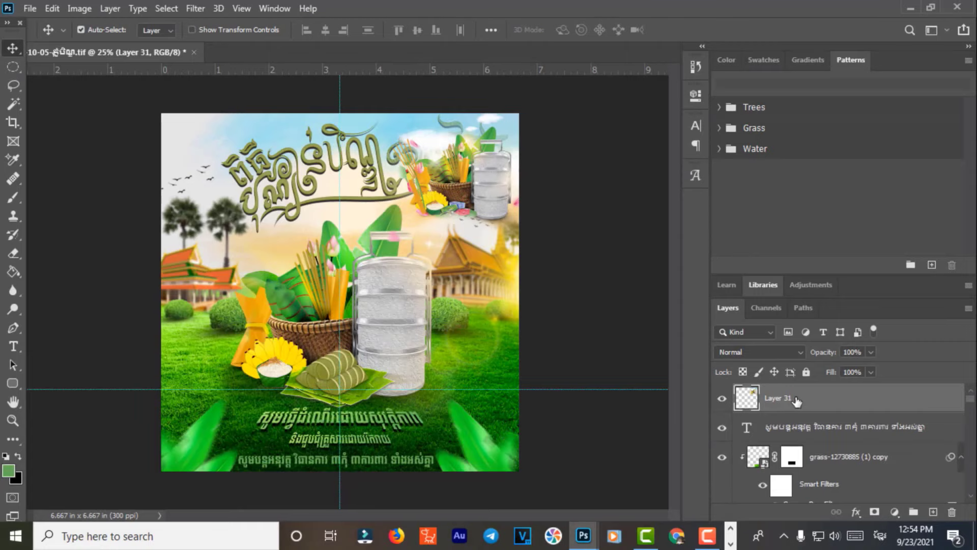
key("Delete")
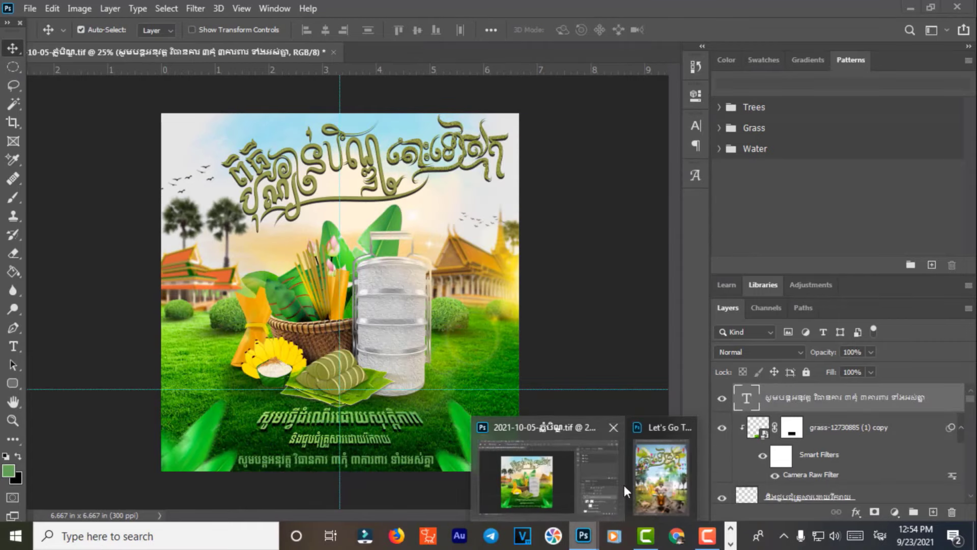
Turn off visibility of Layer 18 and flar gold in the Let's Go To Home document.
left_click(646, 479)
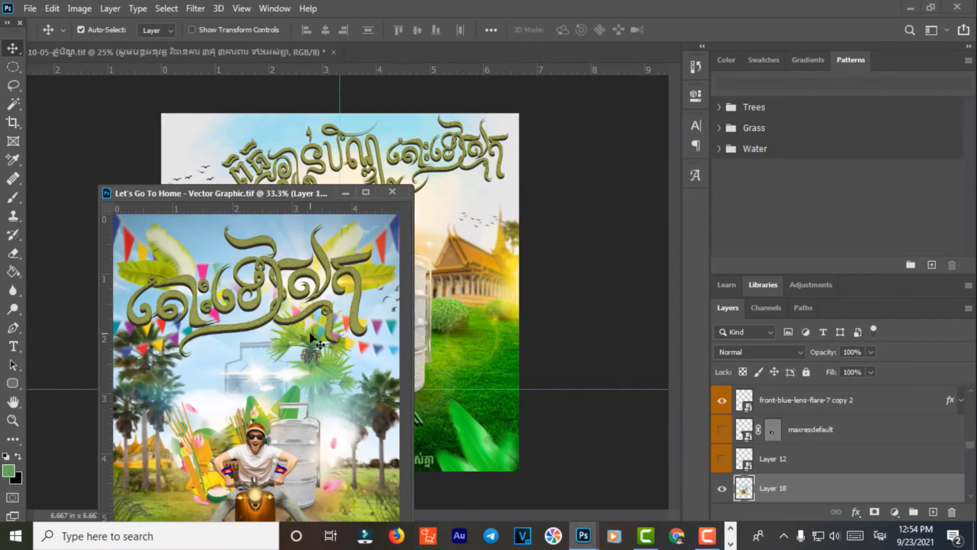
scroll(726, 430, "down", 3)
scroll(726, 430, "up", 1)
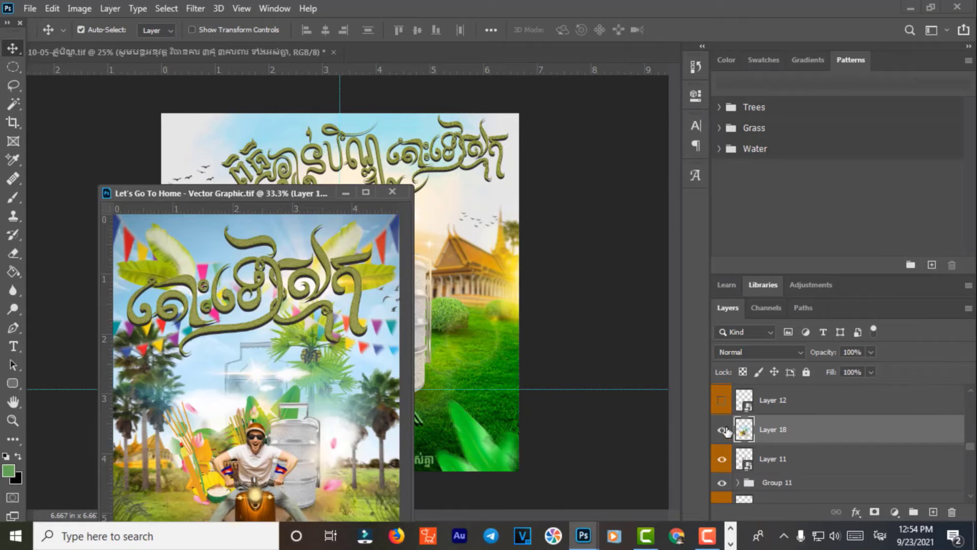
left_click(722, 430)
left_click(319, 377)
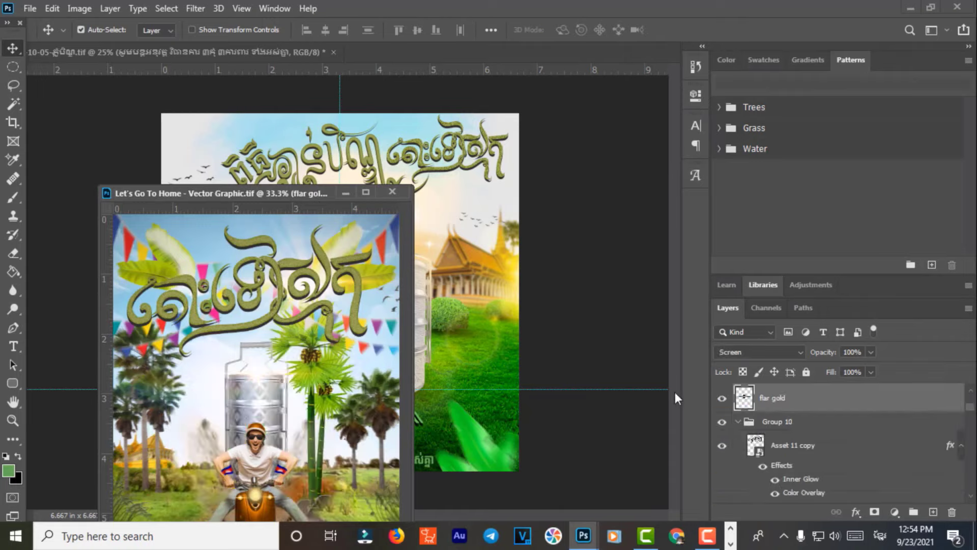
left_click(723, 400)
Hide the flar gold layer and copy the palm tree (Layer 19) from the reference document into the poster.
left_click(723, 401)
left_click(317, 367)
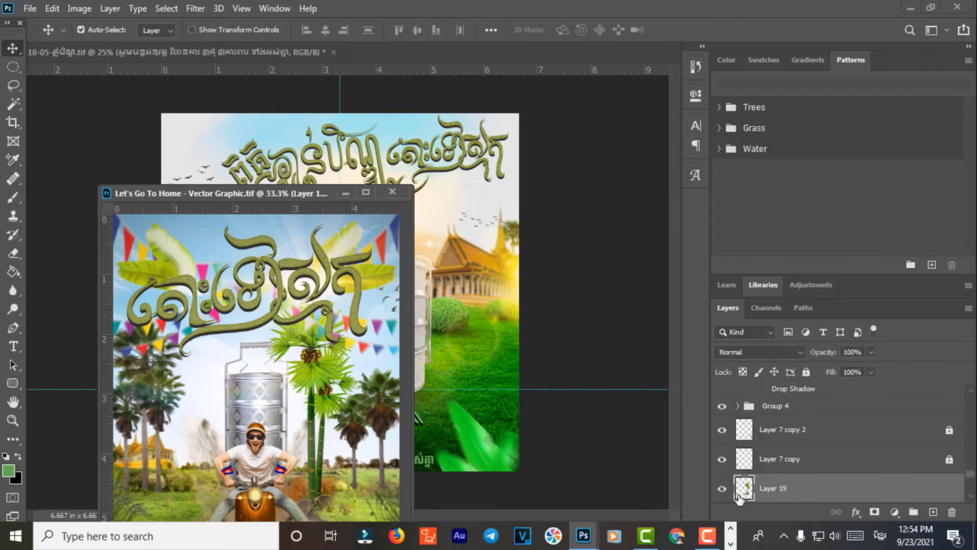
mouse_move(776, 490)
left_mouse_down()
mouse_move(465, 196)
mouse_move(489, 326)
left_mouse_up()
left_click(347, 193)
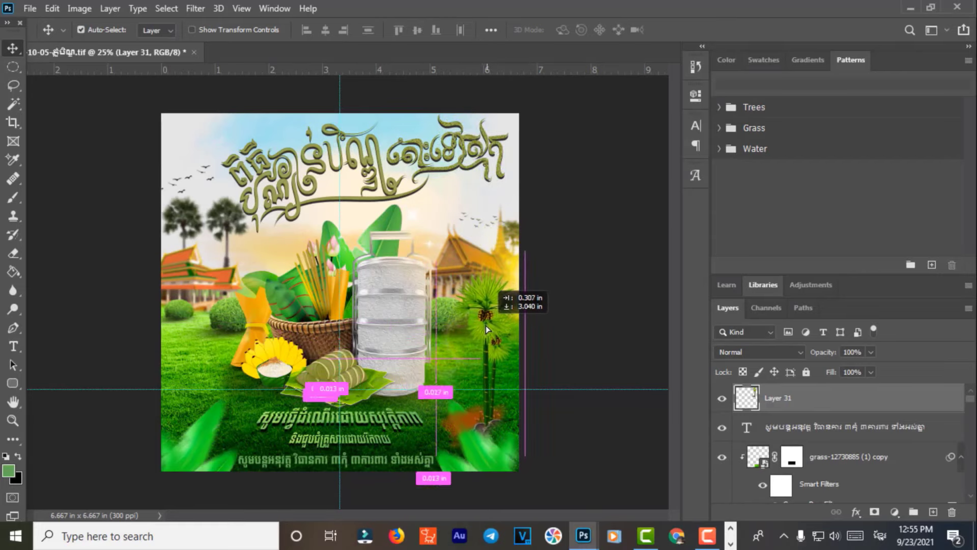
Place the palm tree beside the temple on the right and move Layer 31 lower in the stack.
mouse_move(489, 325)
left_mouse_down()
mouse_move(206, 293)
mouse_move(405, 293)
mouse_move(466, 221)
left_mouse_up()
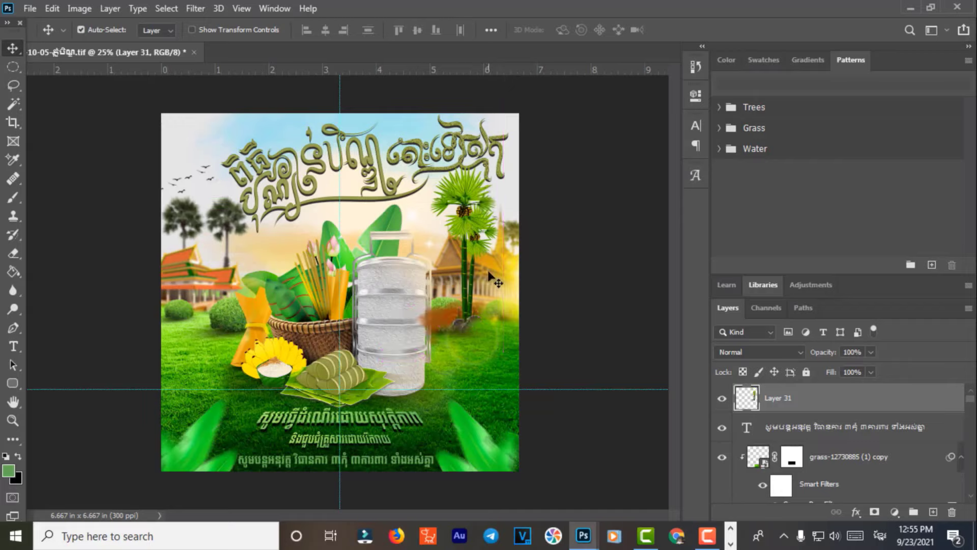
left_click(467, 266)
left_click(468, 270)
mouse_move(813, 393)
left_mouse_down()
mouse_move(795, 453)
mouse_move(800, 407)
left_mouse_up()
Hide the yellow glow layer on the right and select the temple layer 1.
left_click(495, 258)
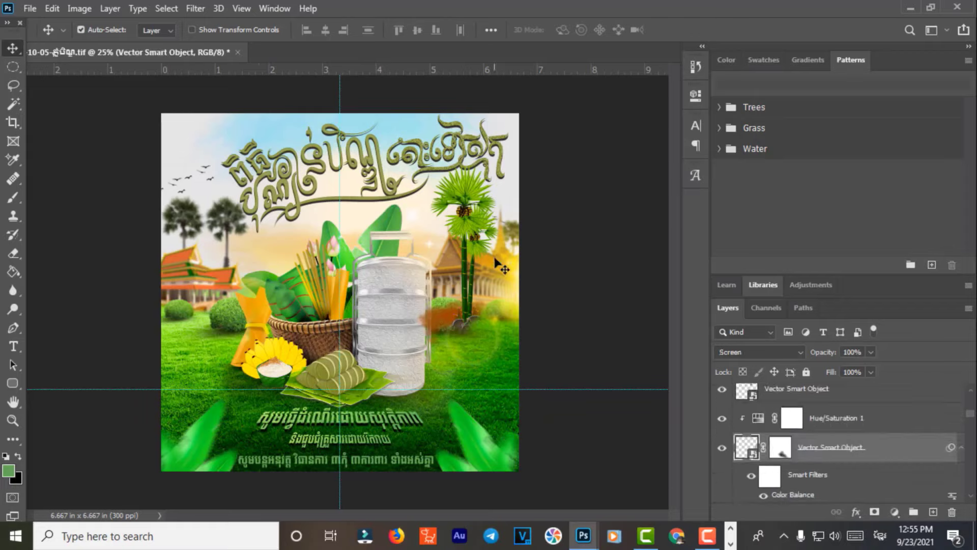
left_click(723, 449)
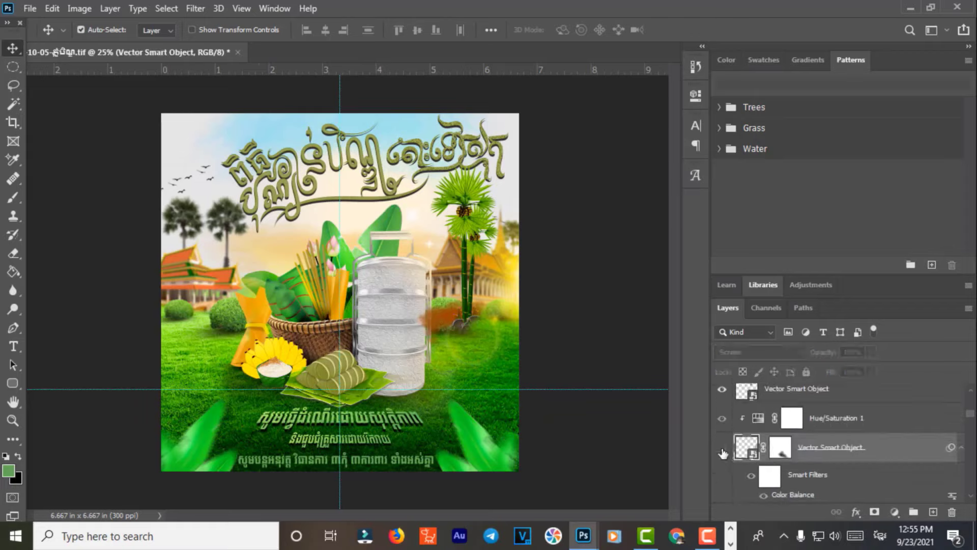
right_click(517, 337)
left_click(487, 263)
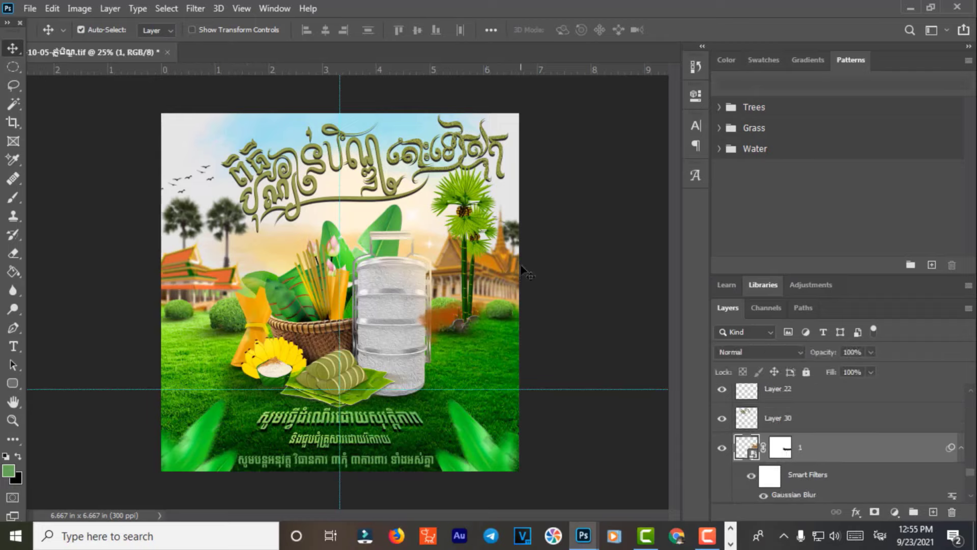
Hide and delete the added palm tree Layer 31, then reselect the temple layer 1.
left_click(471, 232)
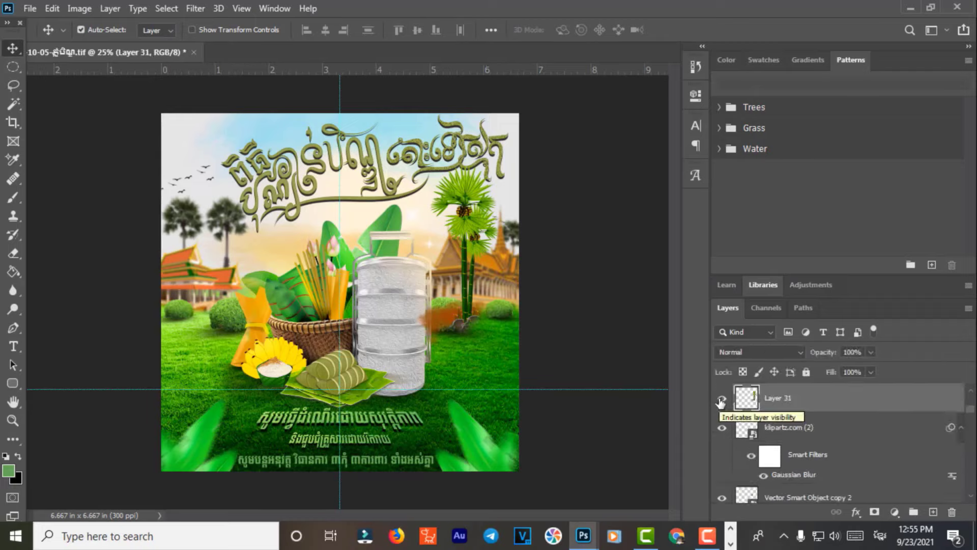
left_click(722, 398)
key("Delete")
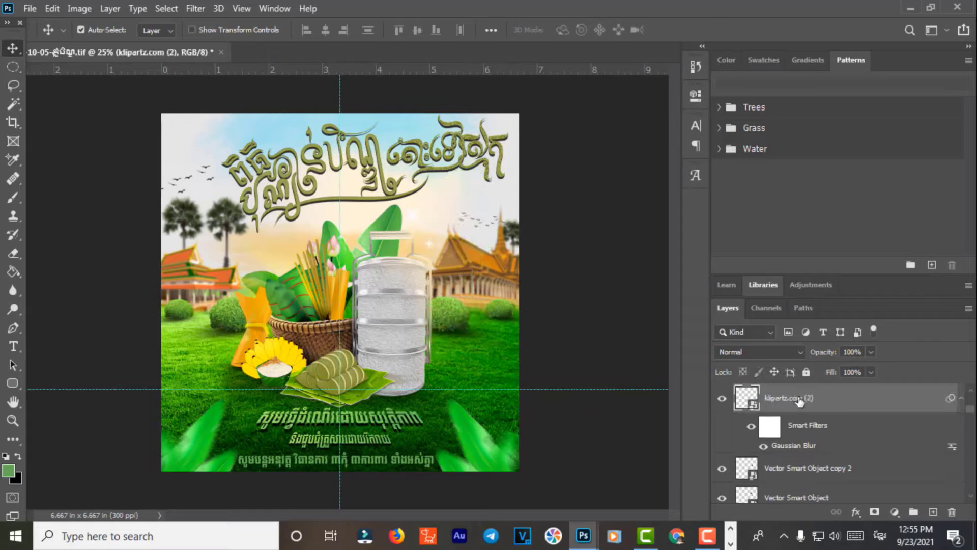
left_click(491, 278)
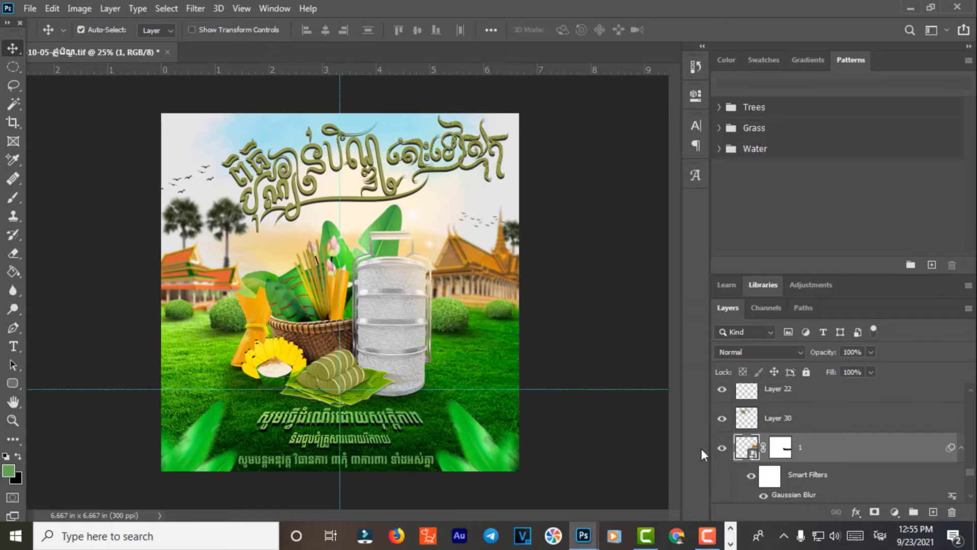
scroll(781, 452, "down", 2)
scroll(781, 452, "down", 2)
scroll(781, 453, "up", 2)
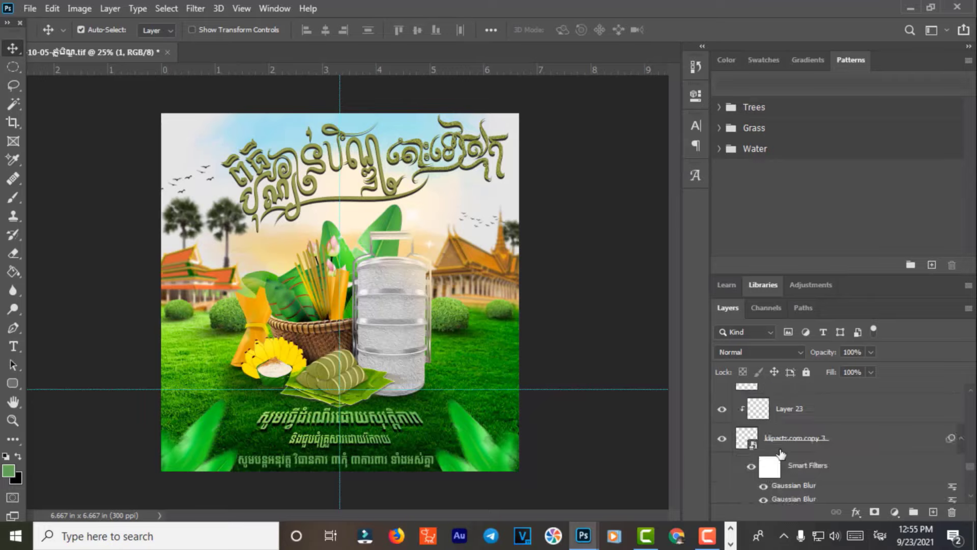
scroll(781, 455, "down", 2)
scroll(781, 454, "down", 2)
scroll(779, 458, "up", 2)
scroll(763, 465, "down", 2)
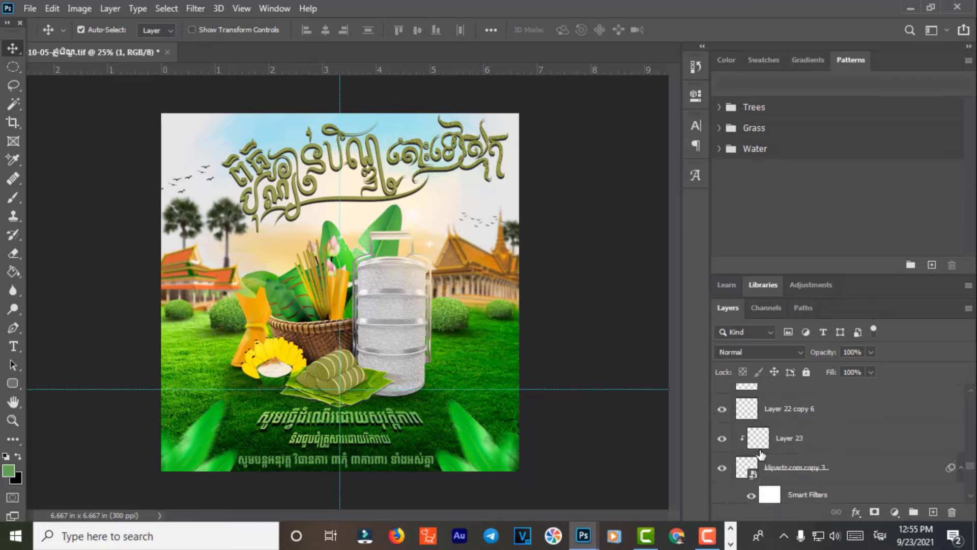
scroll(754, 474, "up", 1)
scroll(753, 475, "up", 2)
scroll(755, 466, "up", 2)
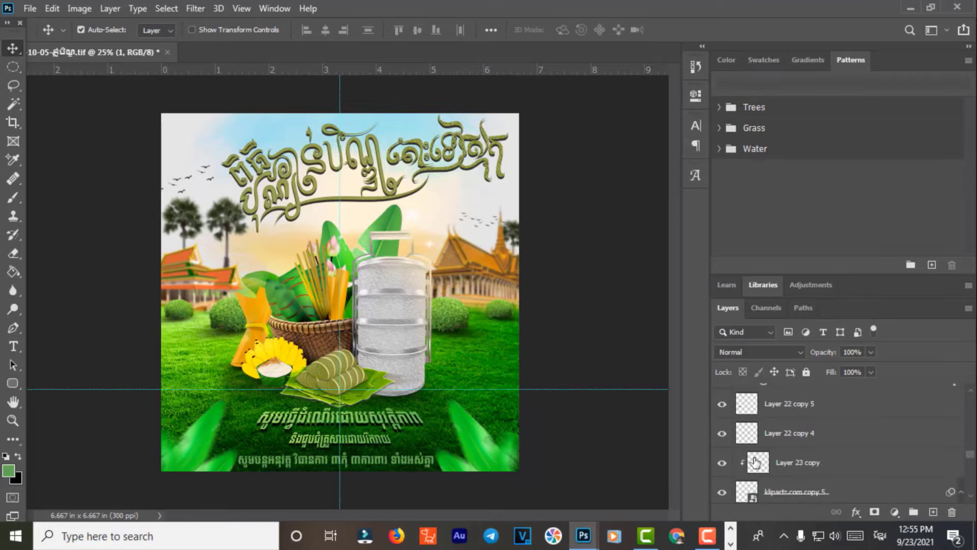
scroll(755, 462, "down", 2)
scroll(756, 458, "down", 2)
scroll(757, 453, "up", 2)
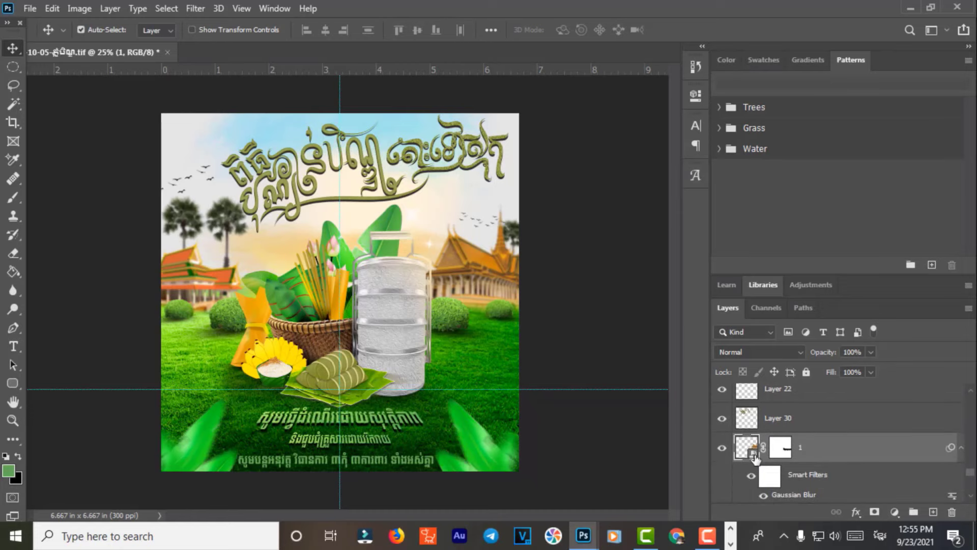
Open the temple smart object and copy the palm tree into it from the reference document.
double_click(754, 455)
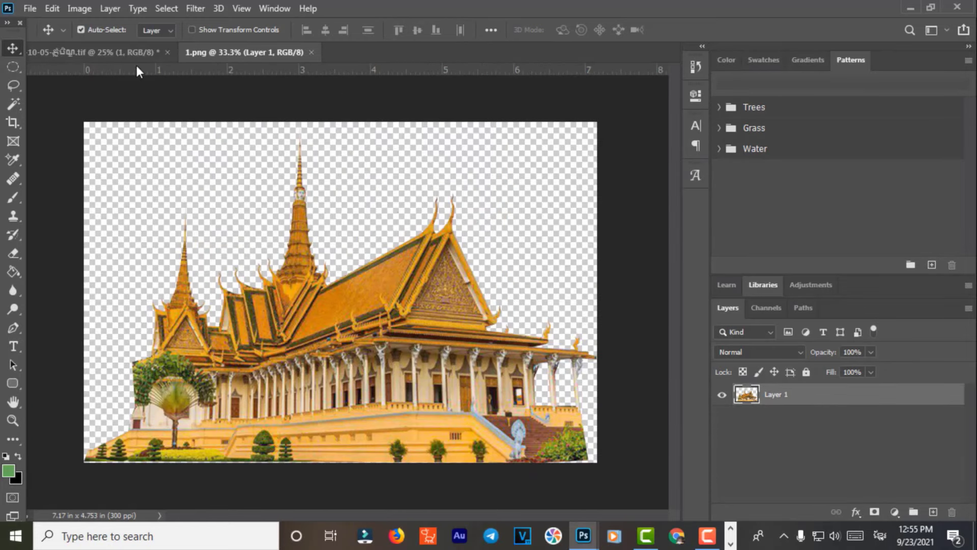
left_click(639, 481)
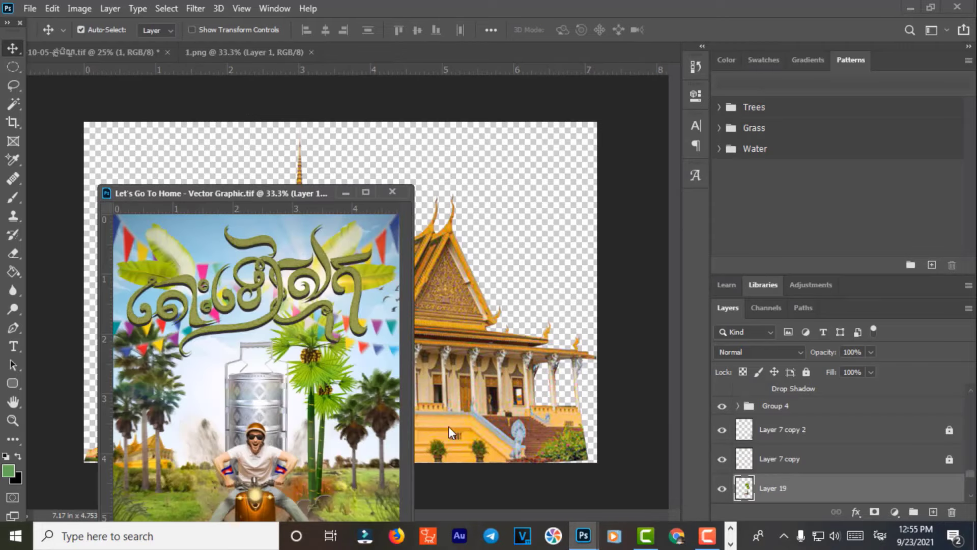
mouse_move(316, 369)
left_mouse_down()
mouse_move(494, 293)
mouse_move(369, 229)
mouse_move(359, 290)
left_mouse_up()
left_click(344, 194)
Enlarge the palm tree to about 135% and place it behind the temple at the right edge.
key("ctrl+t")
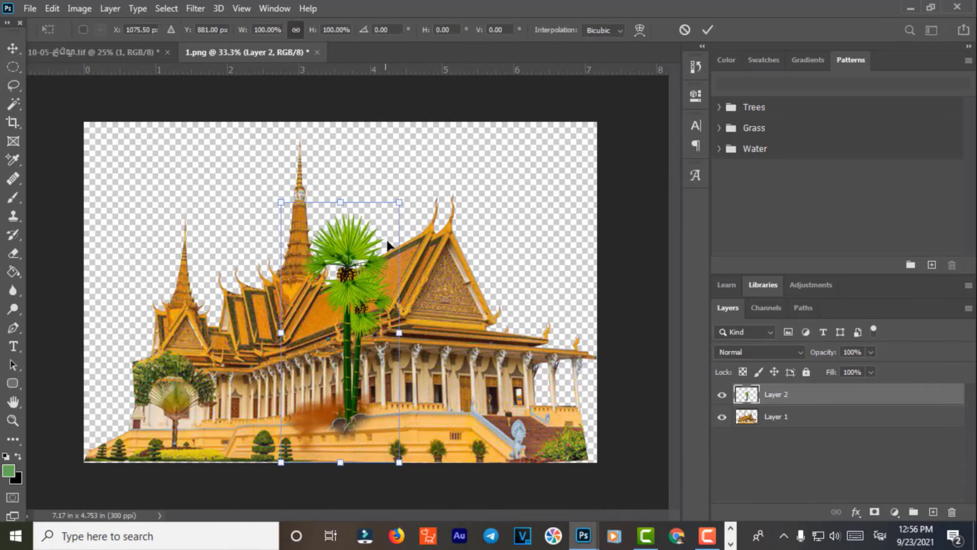
left_click_drag(399, 204, 546, 163)
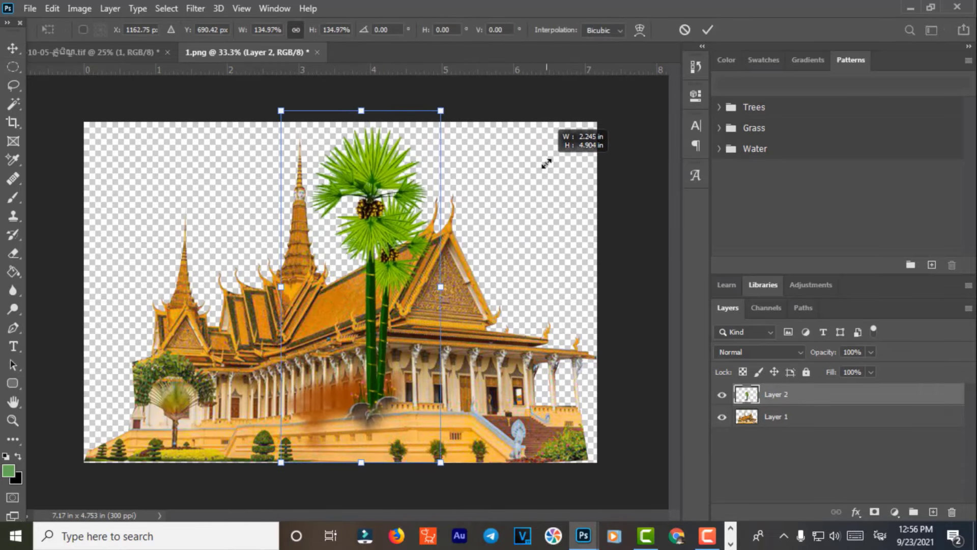
key("Return")
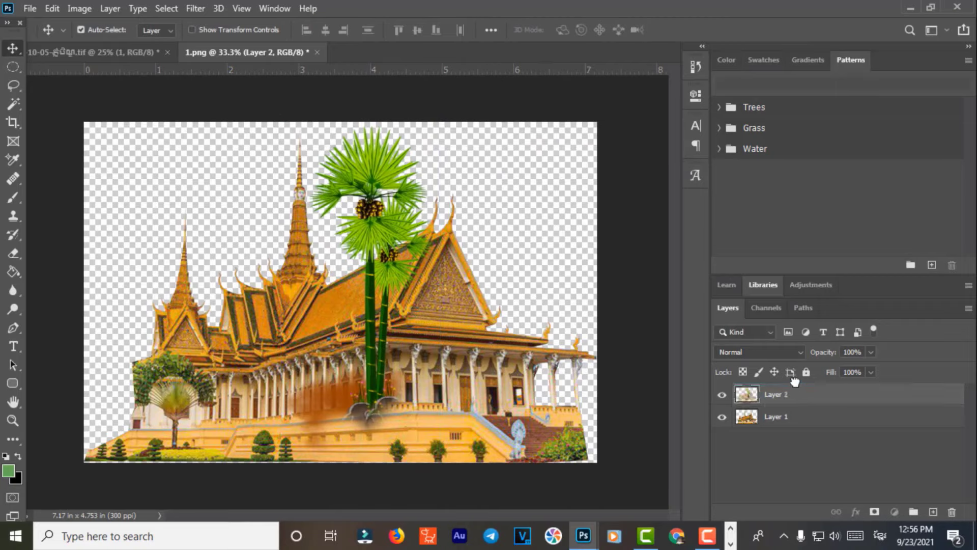
left_click_drag(795, 383, 786, 427)
left_click_drag(379, 216, 536, 226)
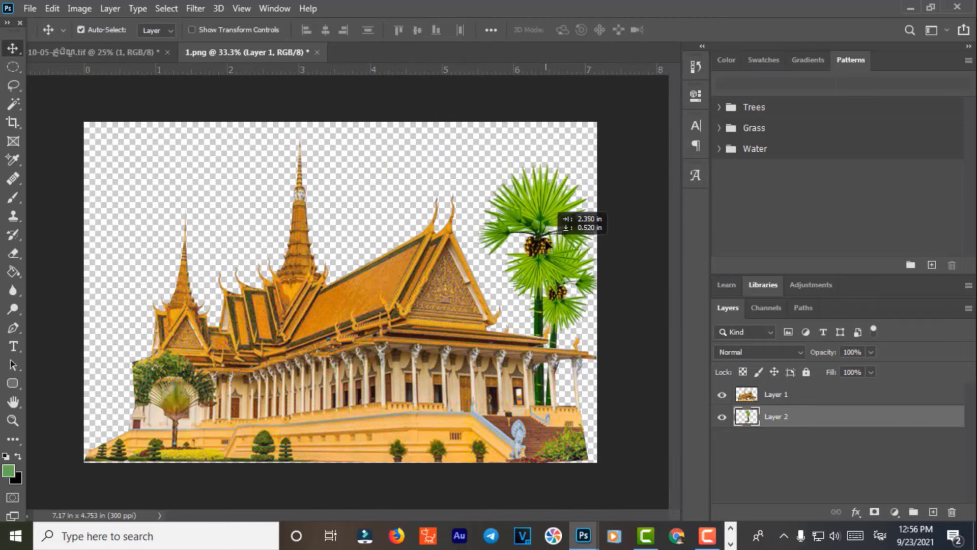
mouse_move(534, 269)
left_mouse_down()
mouse_move(549, 259)
mouse_move(536, 260)
left_mouse_up()
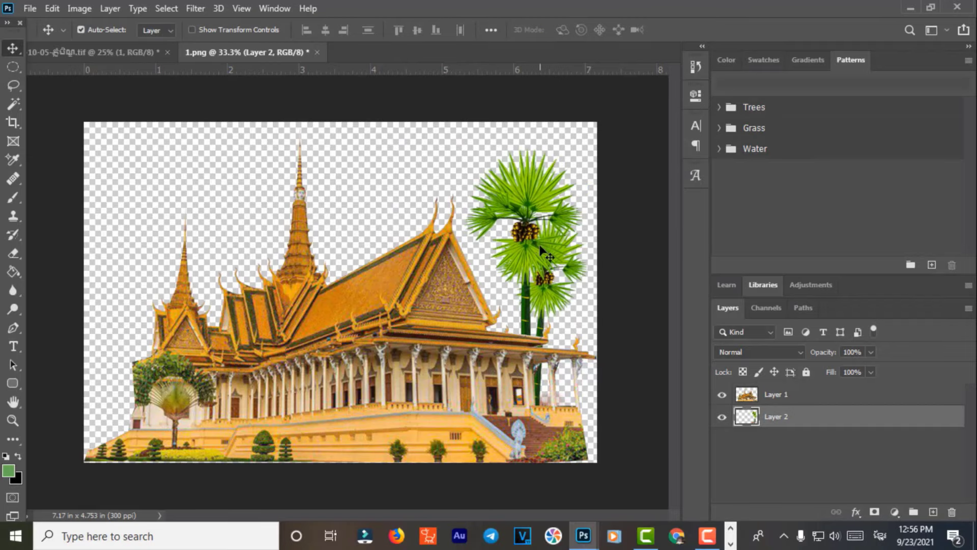
Merge the palm and temple layers into one and close the temple smart object.
left_click(317, 52)
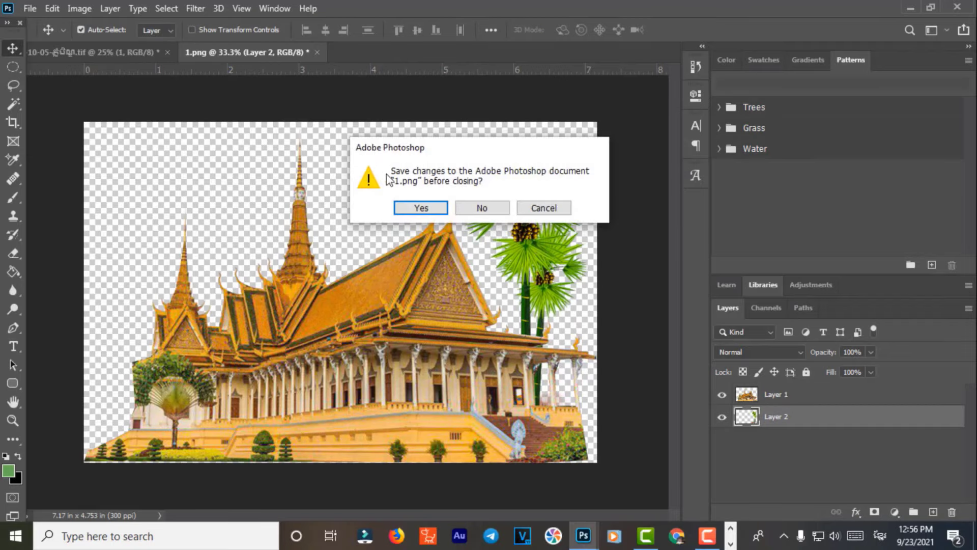
left_click(416, 208)
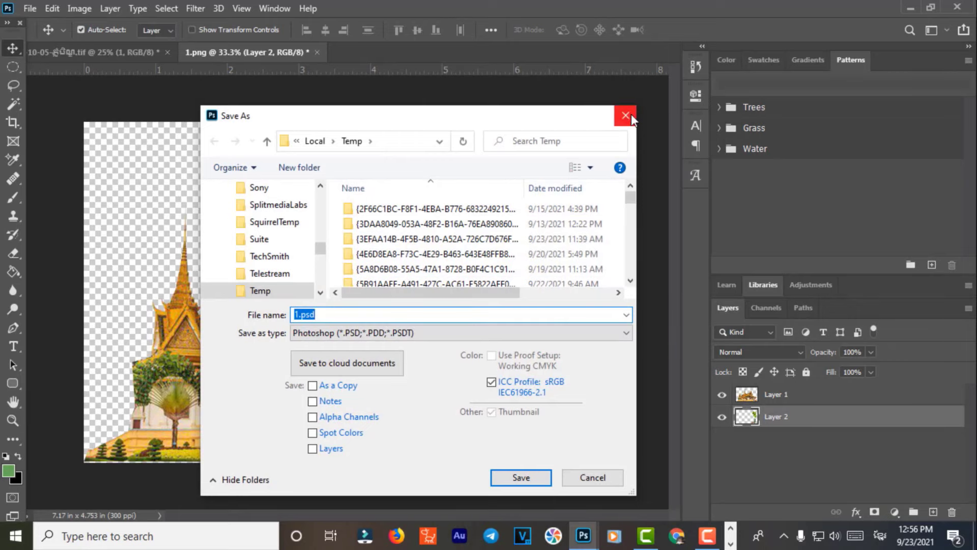
left_click(631, 114)
left_click(775, 396, "ctrl")
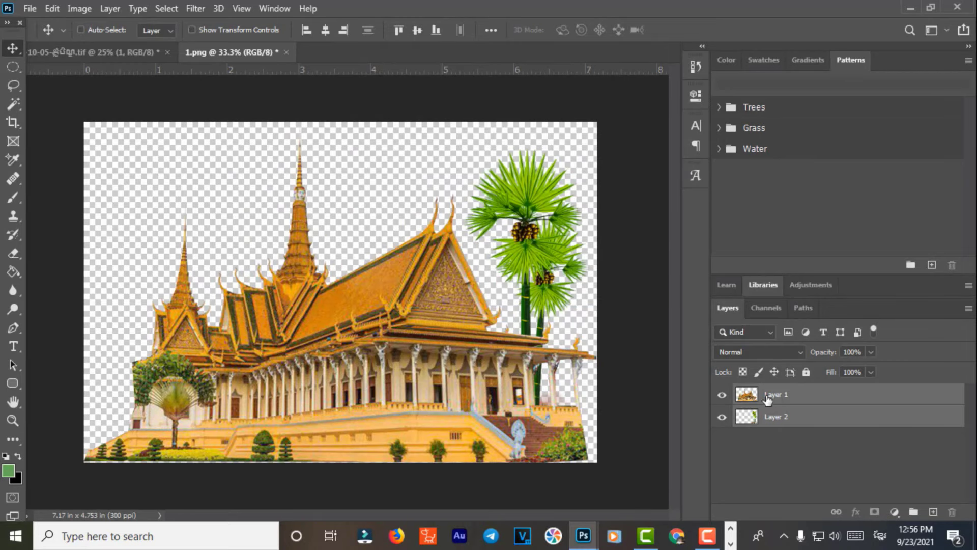
key("ctrl+e")
left_click(317, 52)
Save the temple smart object changes, then toggle the top Vector Smart Object's visibility off and back on.
left_click(416, 207)
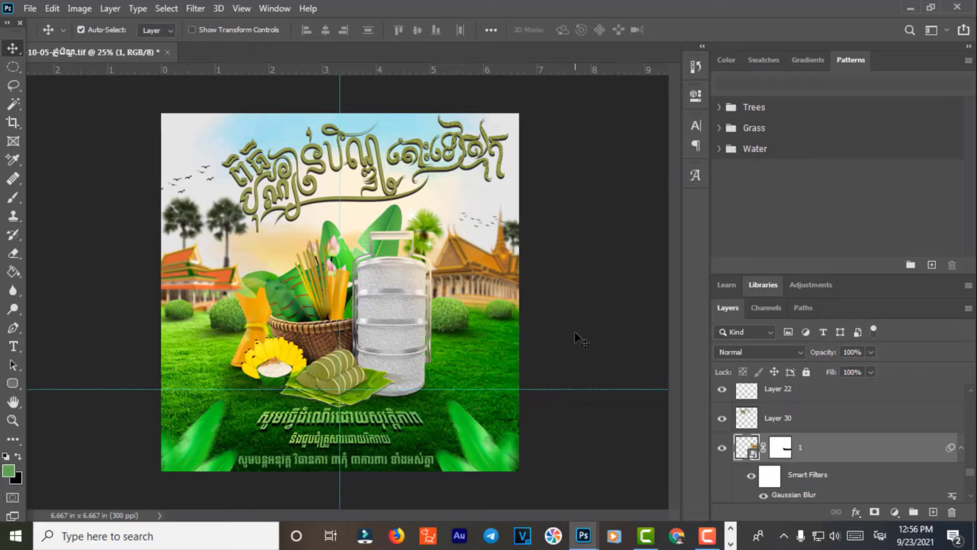
left_click(432, 238)
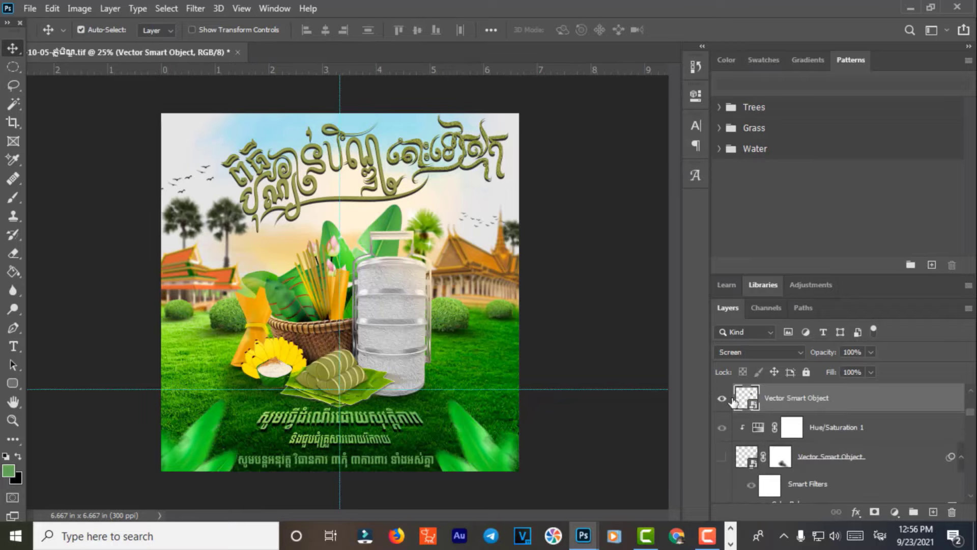
left_click(722, 400)
left_click(726, 402)
left_click(722, 400)
Open the Vector Smart Object in Illustrator, accepting the newer-version import warning.
double_click(754, 407)
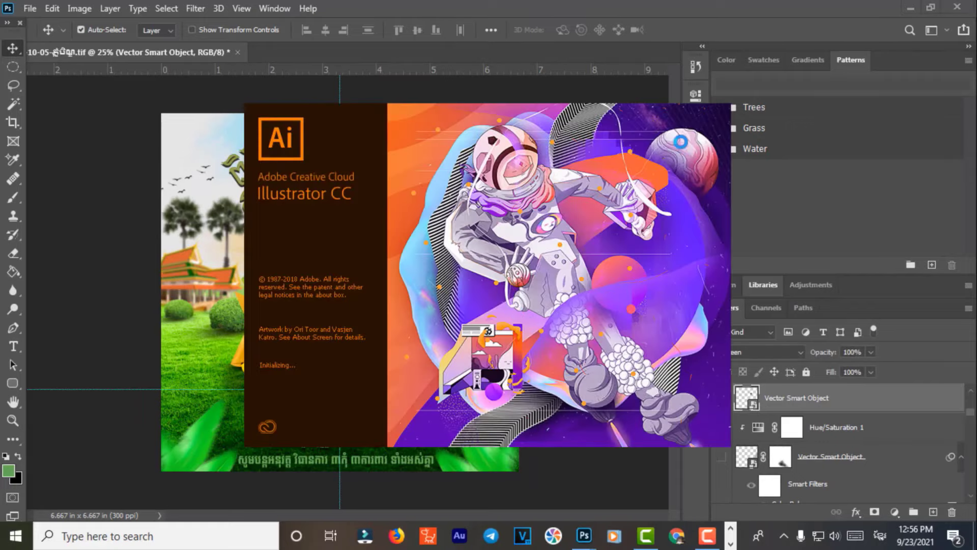
scroll(794, 395, "up", 2)
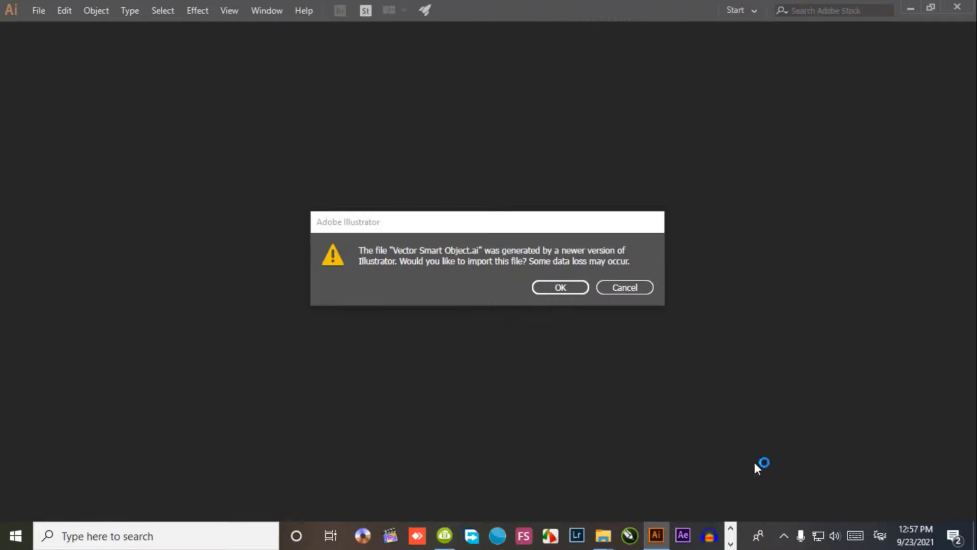
left_click(569, 287)
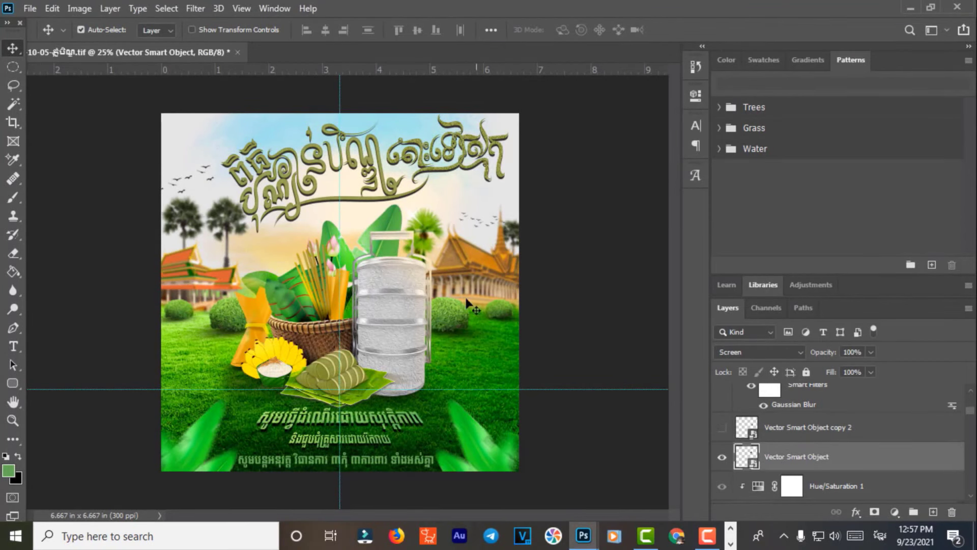
scroll(754, 458, "down", 2)
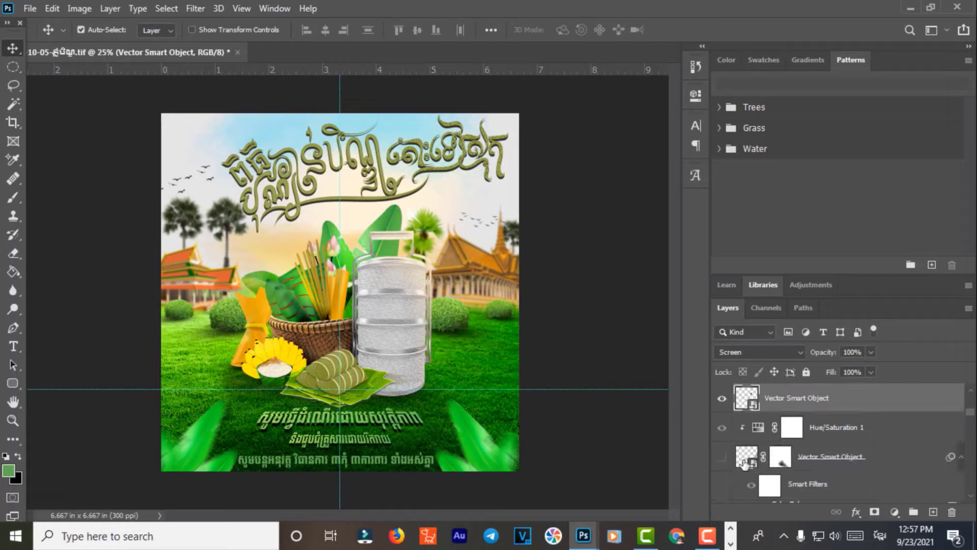
left_click(721, 460)
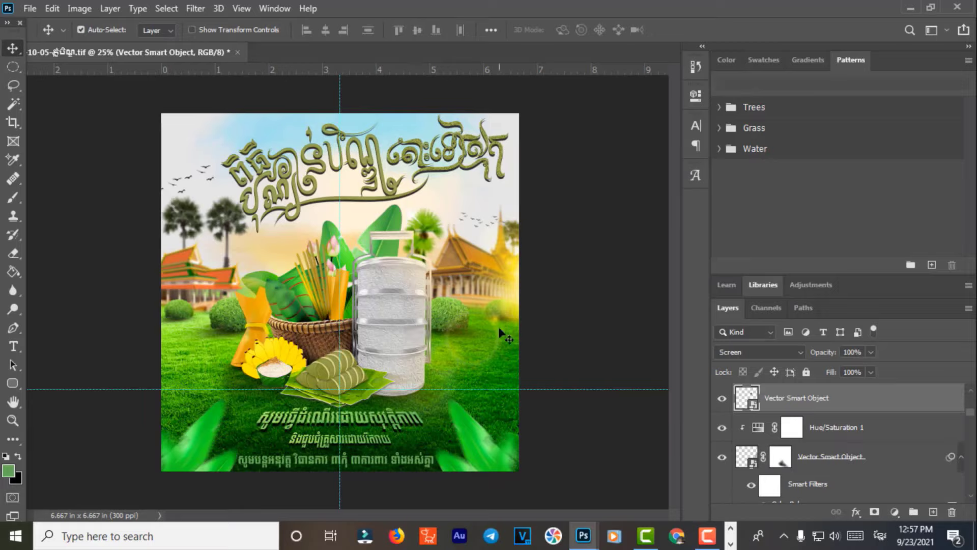
scroll(791, 448, "down", 2)
scroll(792, 448, "down", 2)
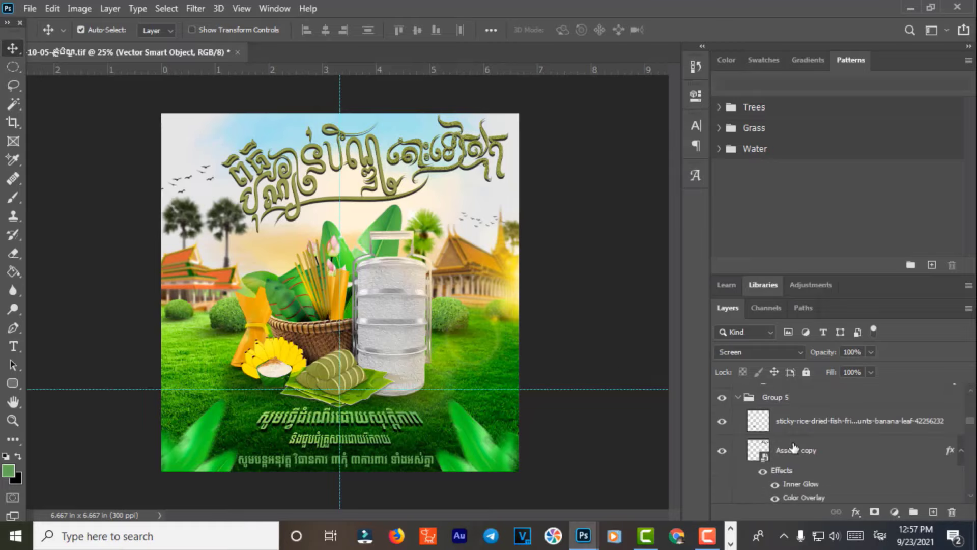
scroll(774, 458, "down", 2)
left_click(742, 487)
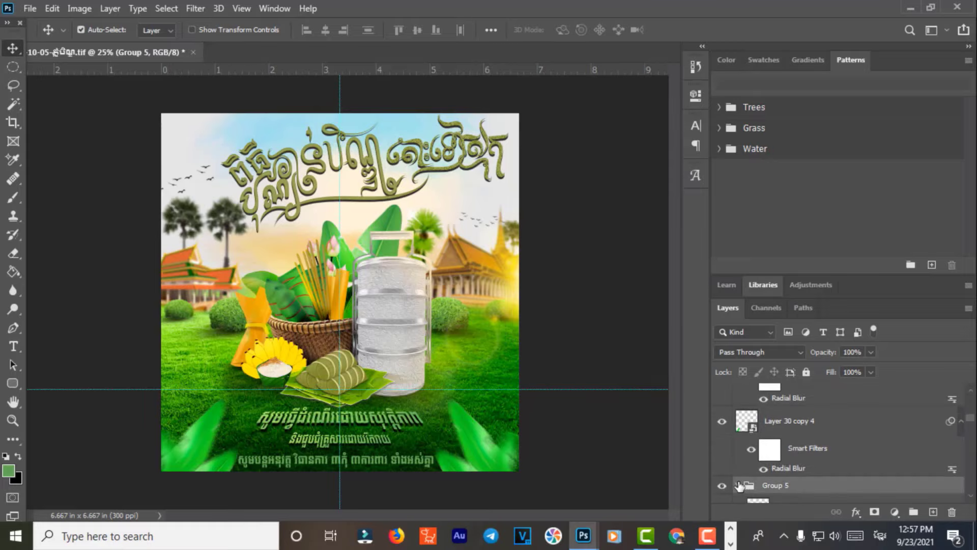
scroll(419, 246, "up", 3)
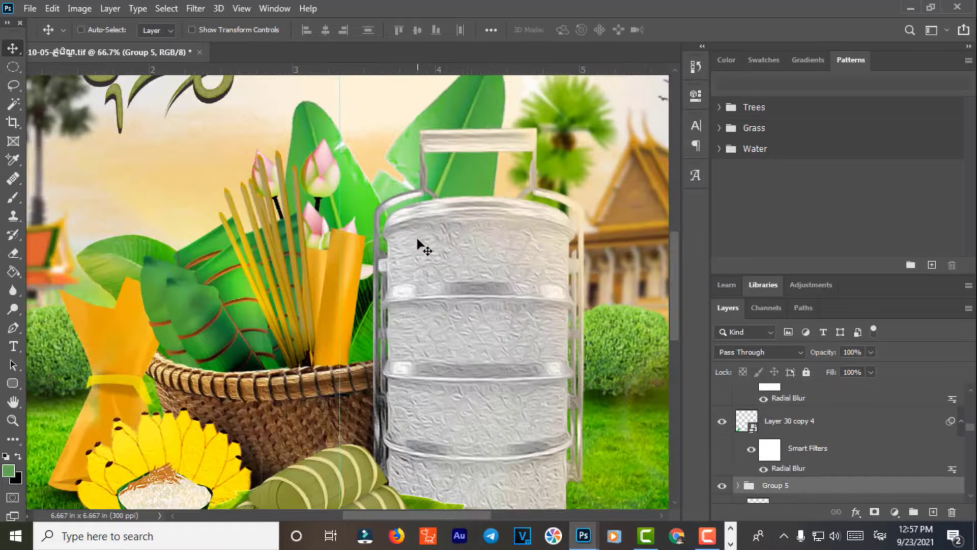
left_click_drag(417, 246, 351, 288)
left_click(350, 288)
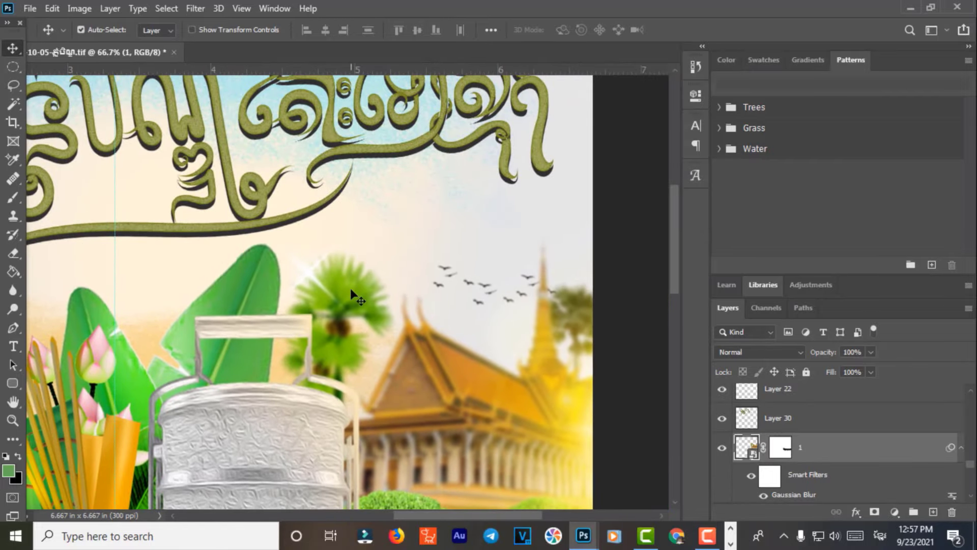
double_click(754, 454)
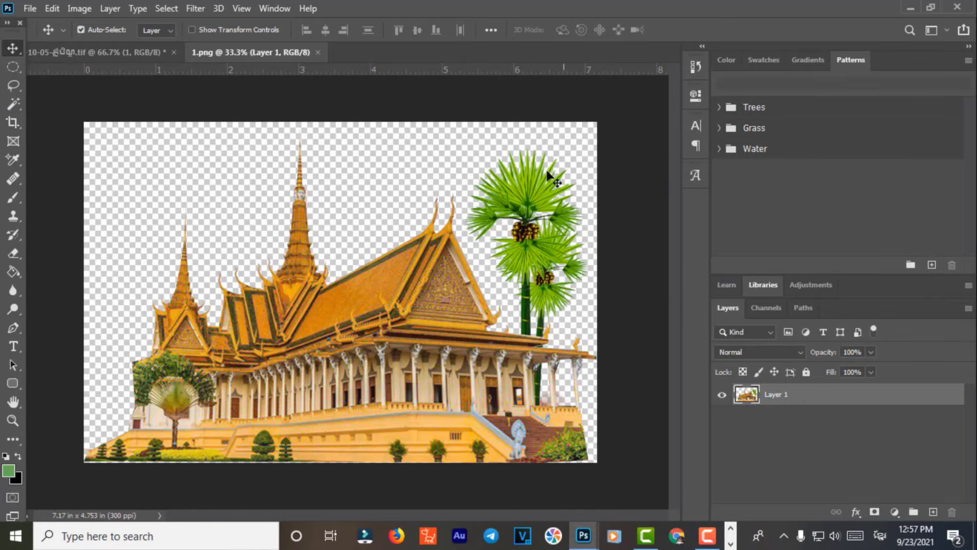
left_click(317, 52)
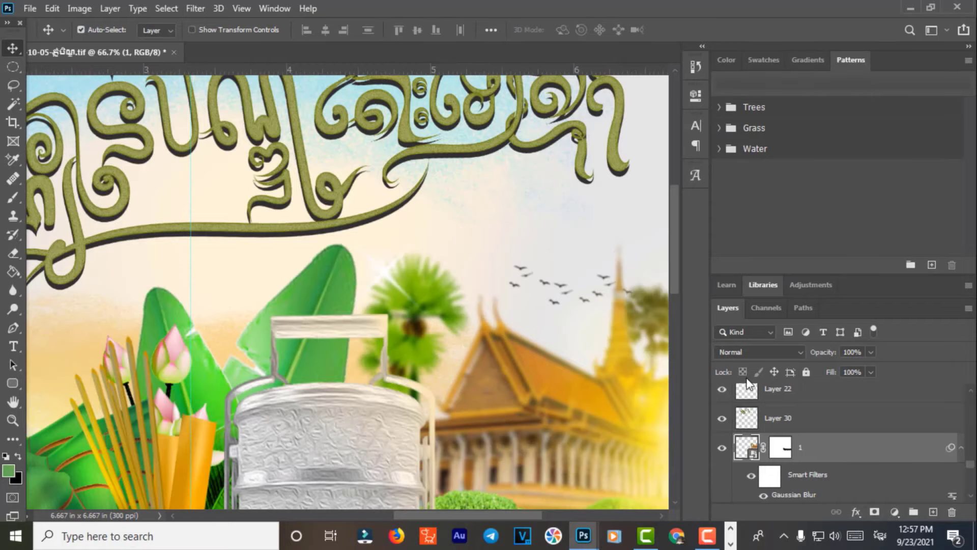
scroll(508, 376, "down", 2)
scroll(504, 382, "down", 3)
scroll(501, 387, "down", 3)
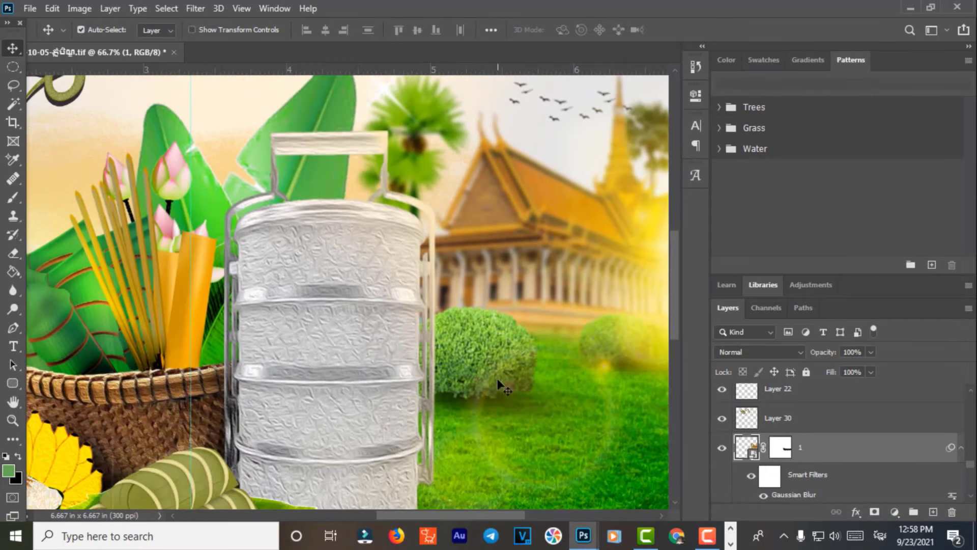
scroll(504, 392, "down", 5)
key("ctrl+minus")
key("ctrl+minus")
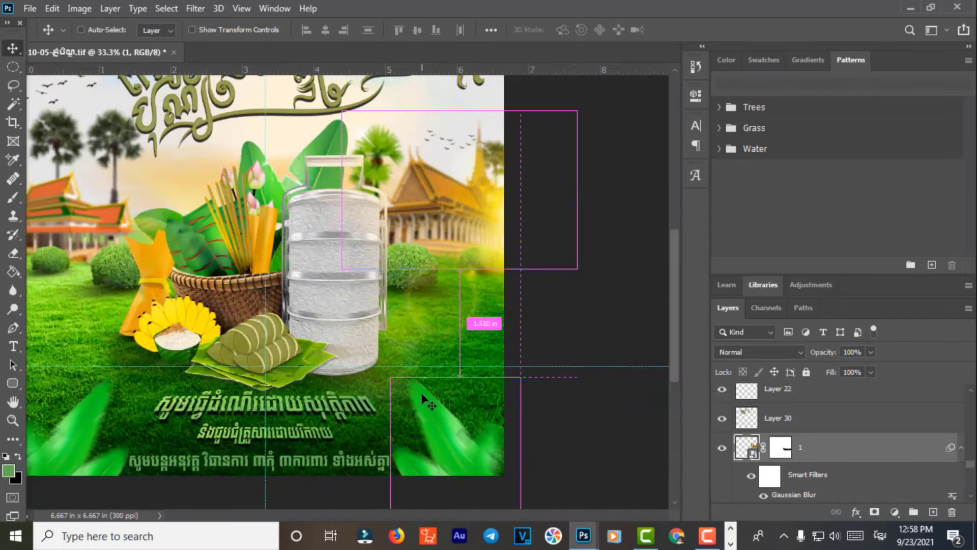
key("ctrl+minus")
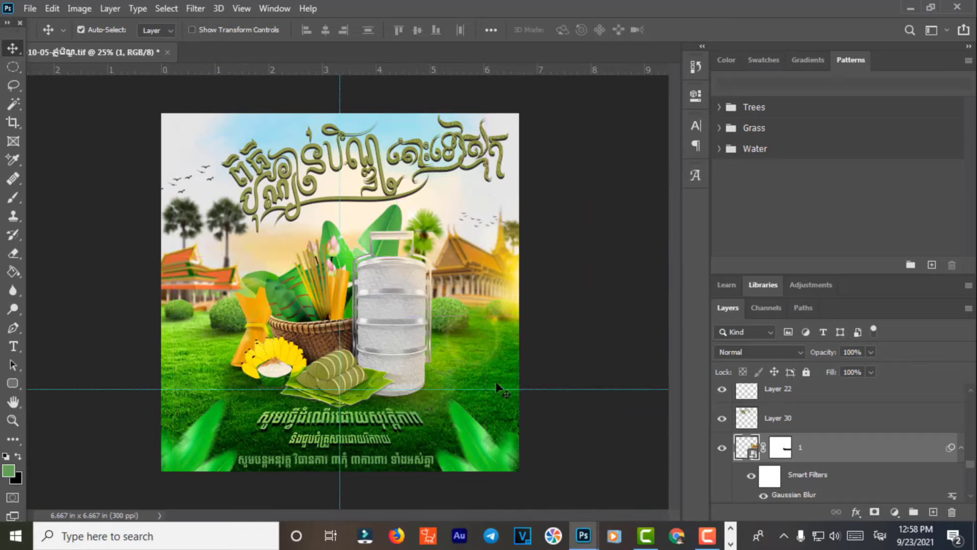
scroll(783, 449, "down", 2)
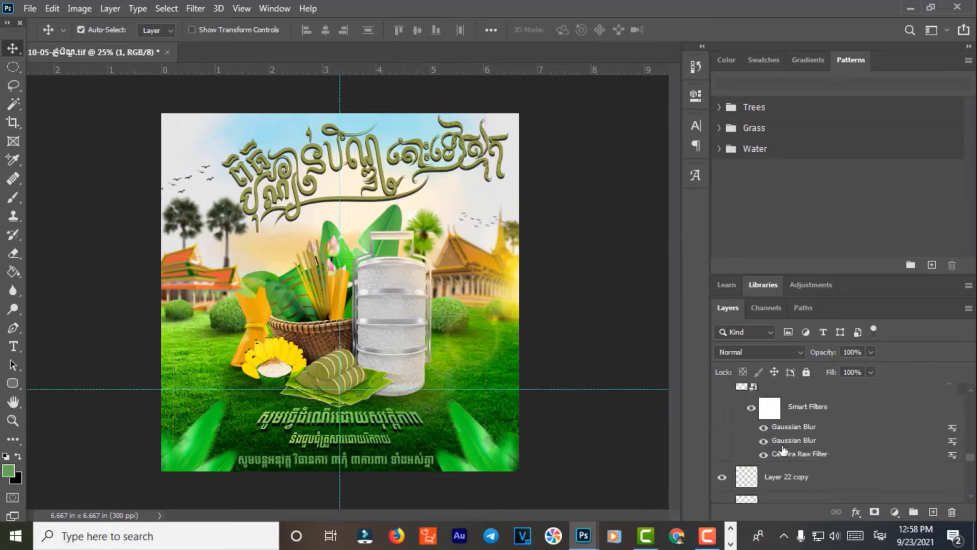
scroll(783, 449, "down", 2)
scroll(783, 449, "down", 2)
scroll(783, 449, "up", 2)
scroll(799, 458, "up", 1)
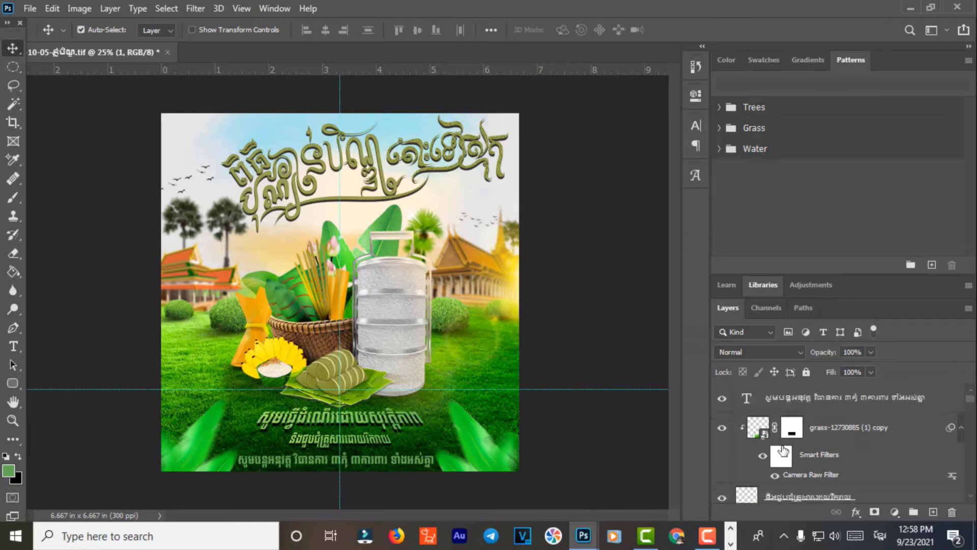
scroll(820, 473, "up", 1)
scroll(820, 471, "down", 2)
scroll(820, 471, "down", 2)
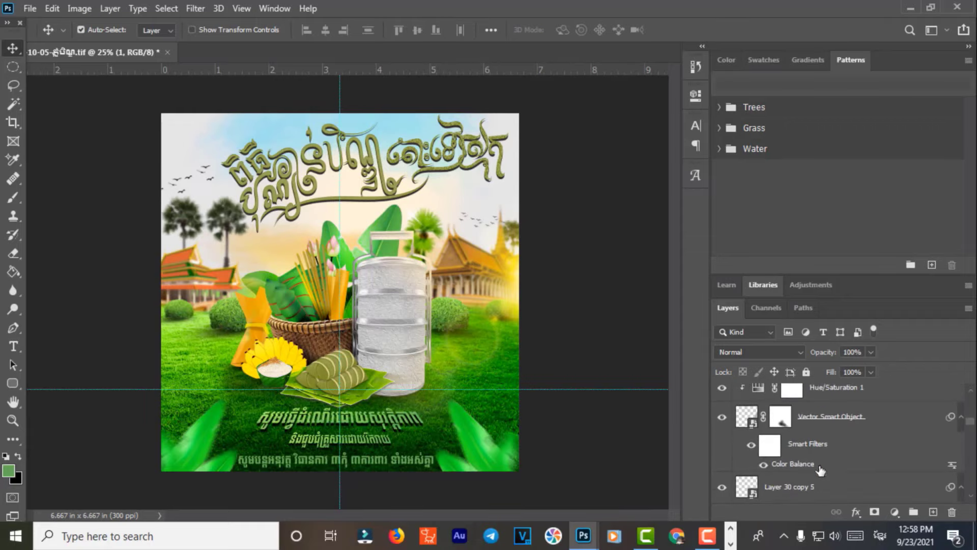
left_click(466, 154)
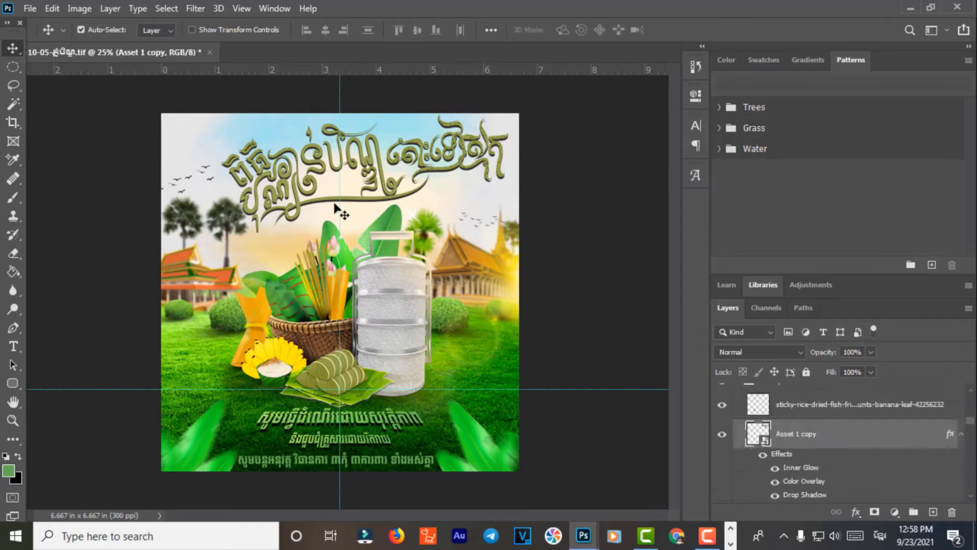
left_click(326, 174)
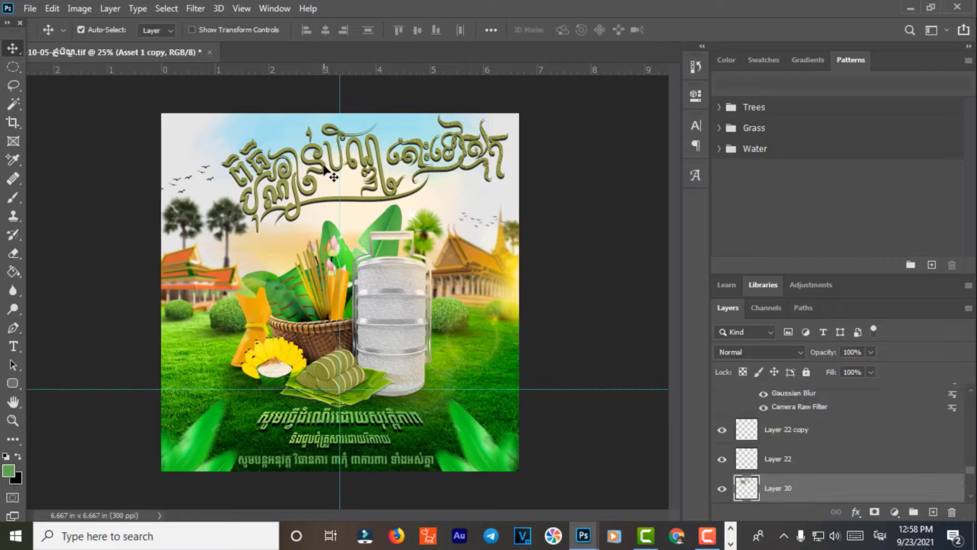
left_click(722, 488)
scroll(825, 488, "down", 1)
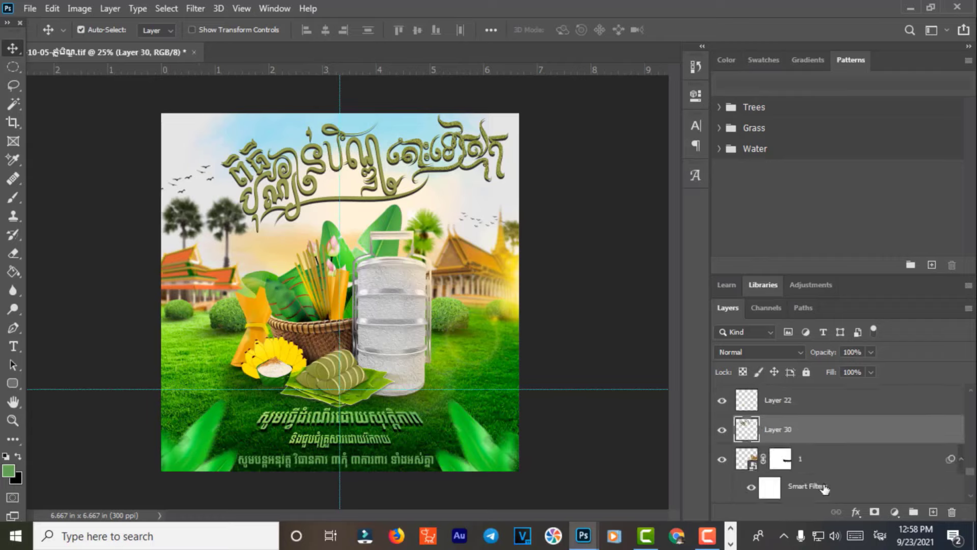
scroll(824, 487, "down", 2)
scroll(854, 489, "down", 2)
scroll(854, 489, "down", 1)
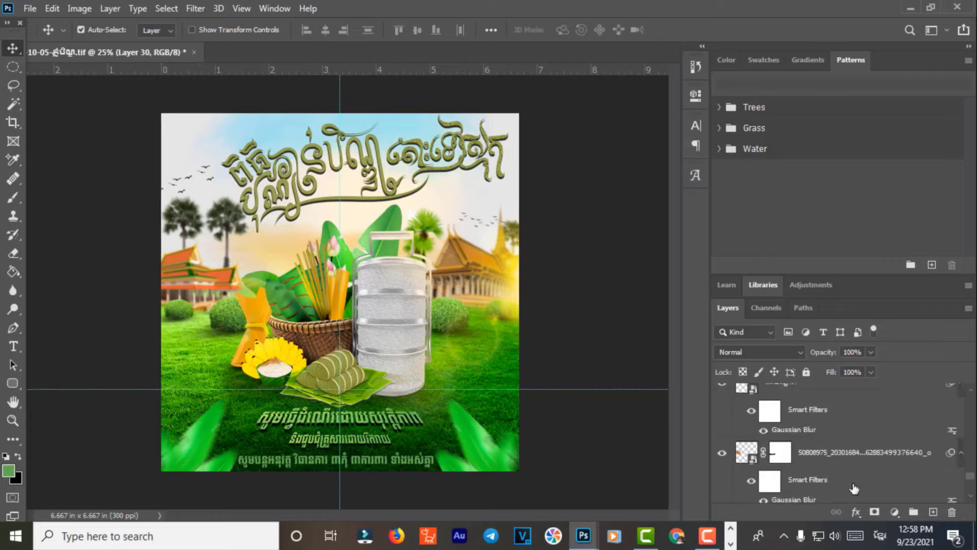
scroll(854, 489, "up", 1)
scroll(854, 488, "down", 1)
scroll(819, 473, "down", 1)
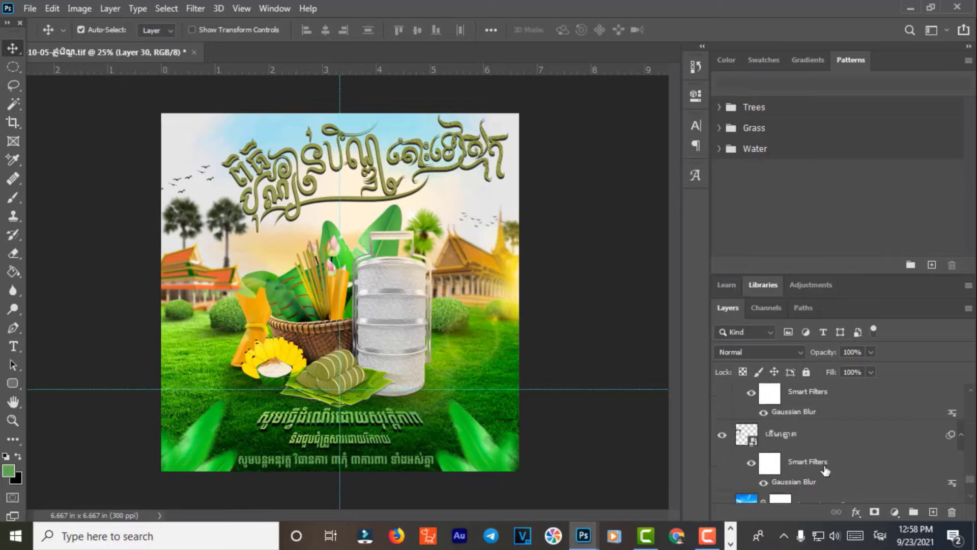
scroll(824, 471, "down", 1)
scroll(827, 471, "down", 1)
scroll(829, 470, "down", 1)
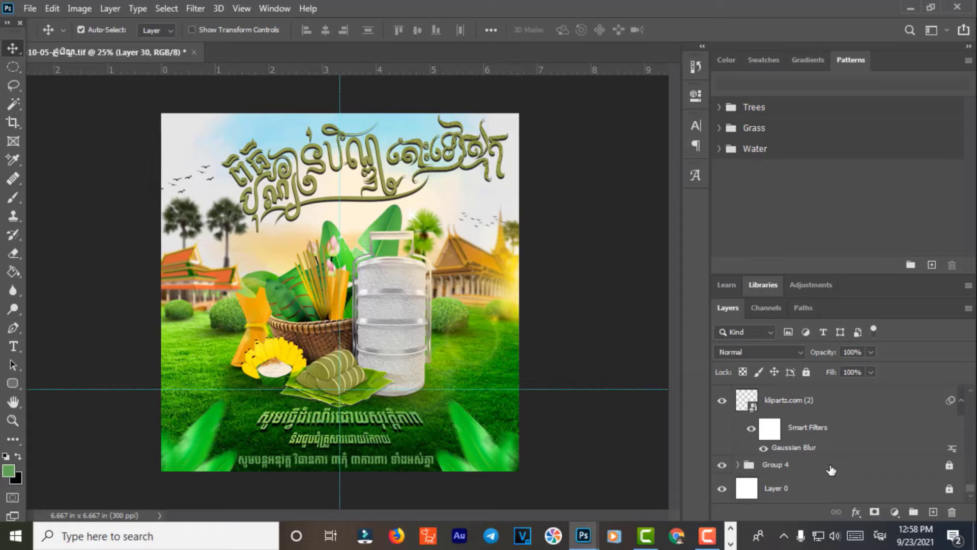
scroll(832, 470, "up", 1)
scroll(835, 471, "up", 1)
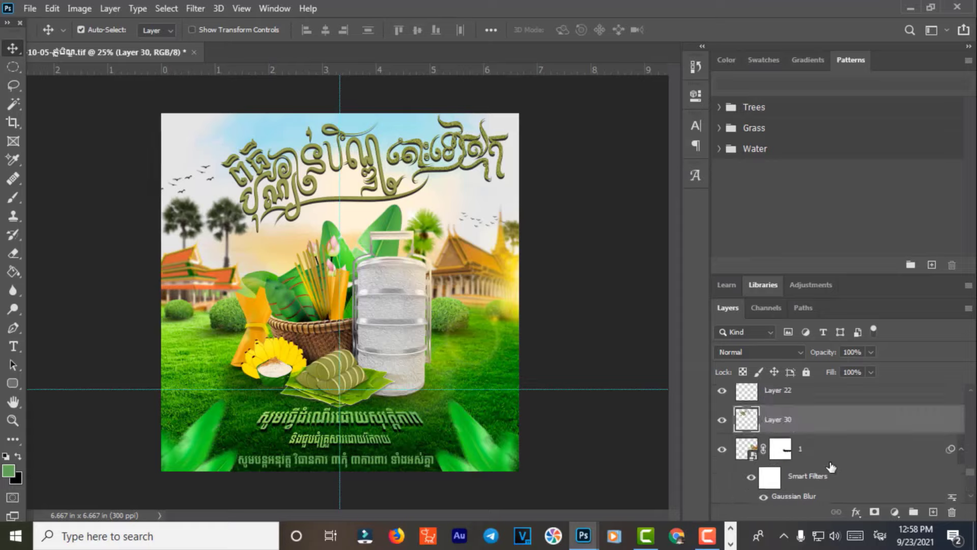
scroll(839, 473, "up", 1)
scroll(843, 475, "up", 1)
scroll(822, 455, "up", 1)
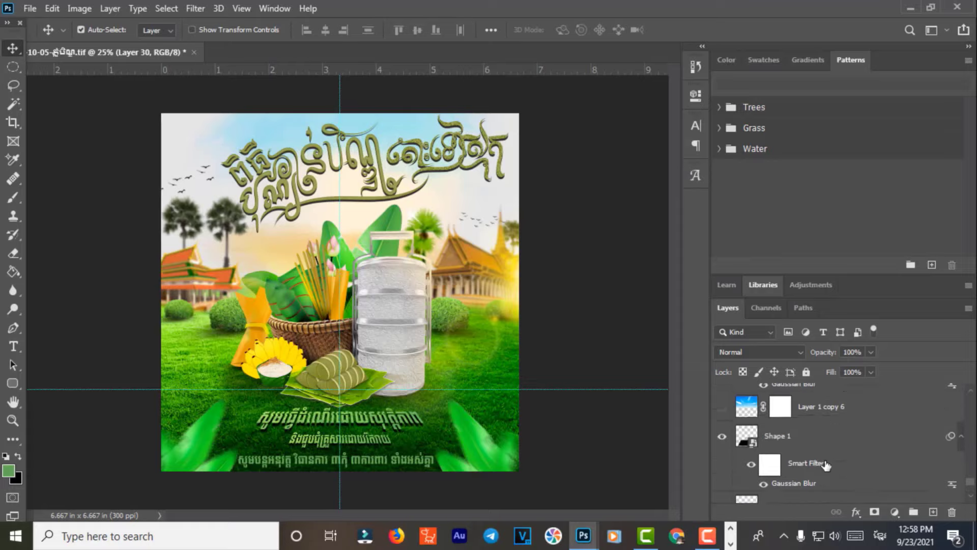
scroll(824, 461, "down", 1)
scroll(827, 465, "down", 1)
scroll(829, 472, "down", 2)
scroll(828, 472, "down", 1)
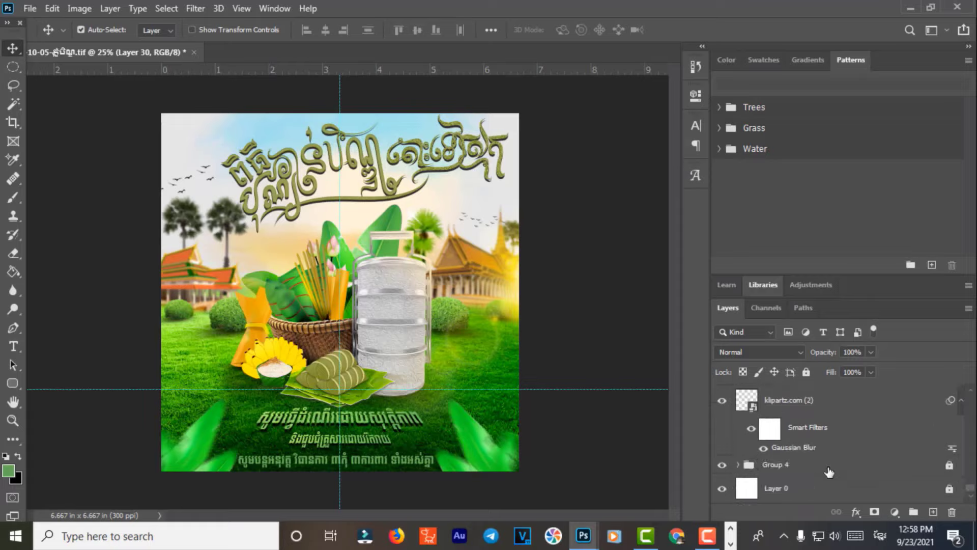
scroll(837, 475, "up", 1)
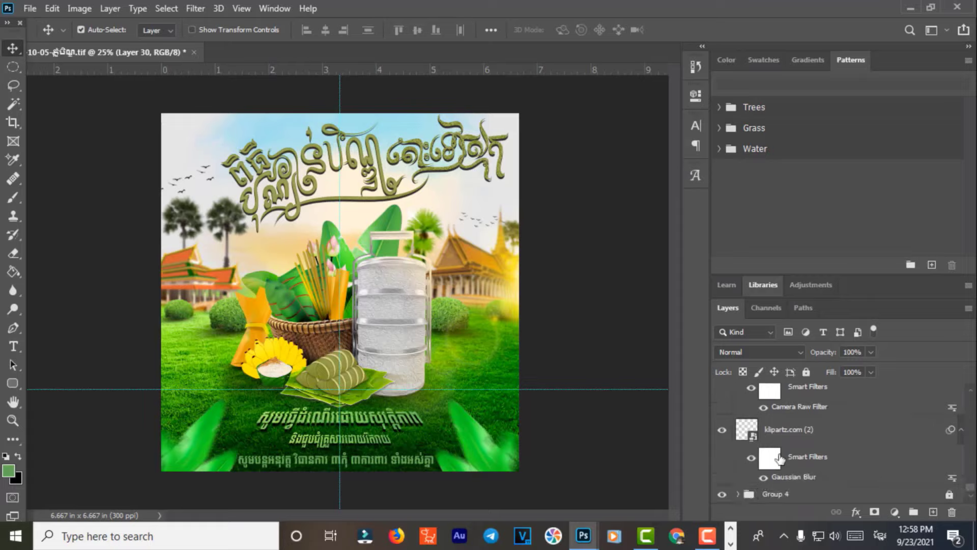
left_click(777, 433)
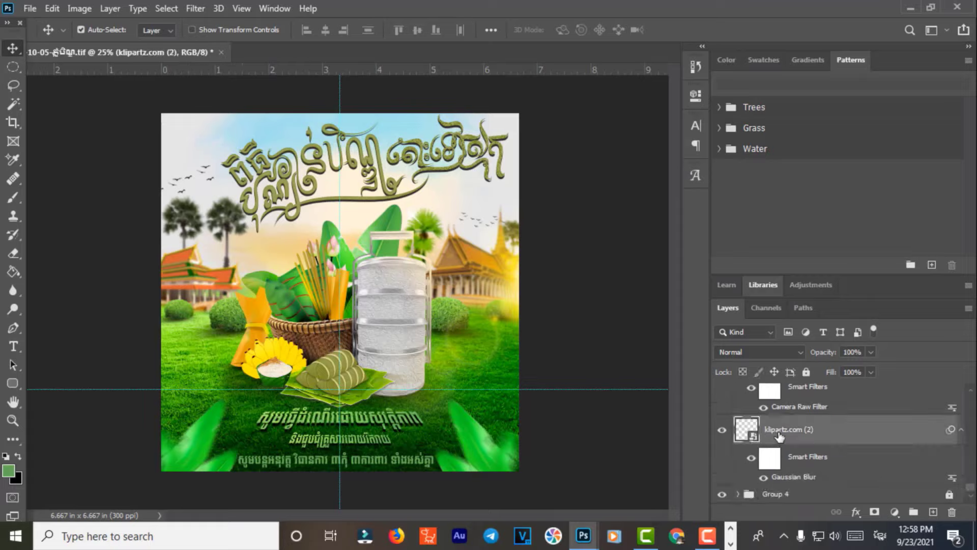
left_click(723, 432)
scroll(814, 443, "up", 3)
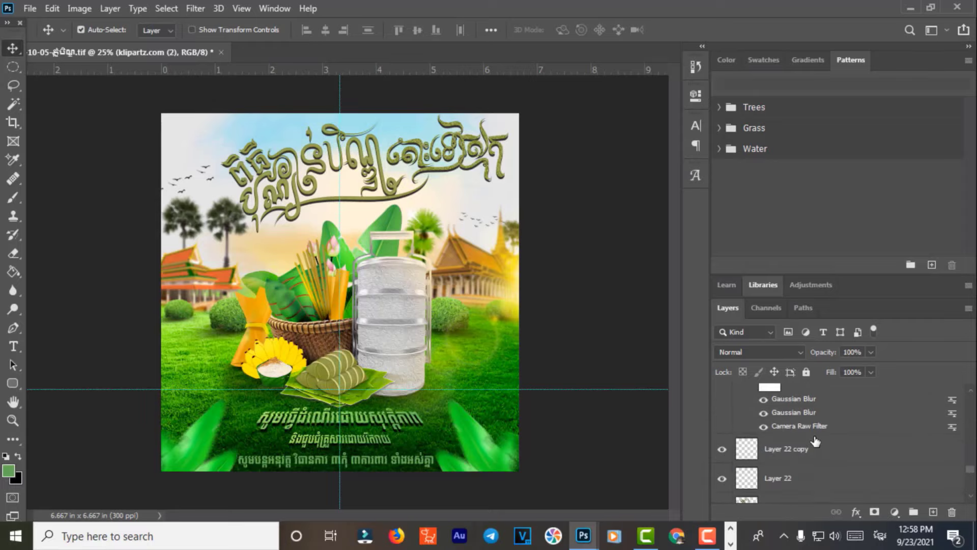
scroll(816, 442, "down", 10)
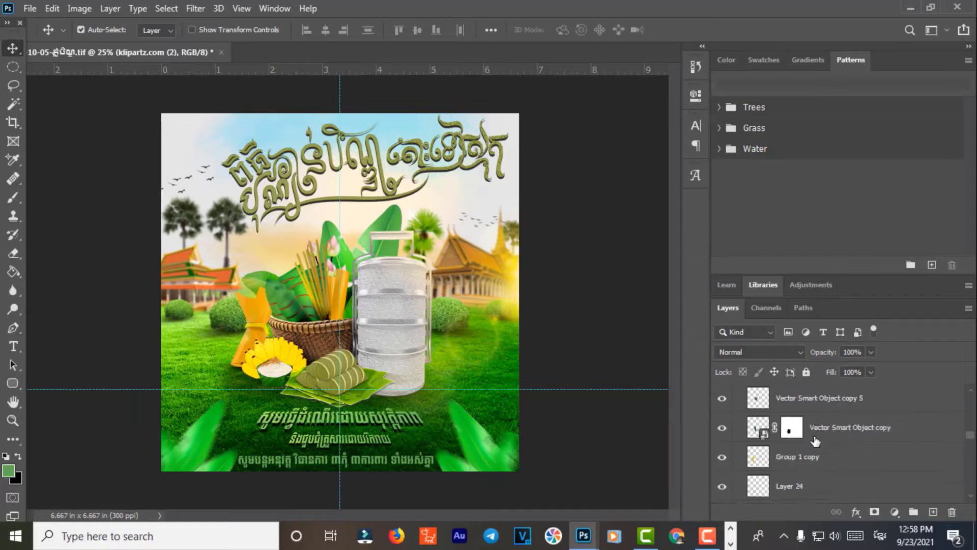
scroll(815, 442, "down", 3)
scroll(815, 442, "down", 3)
scroll(815, 442, "down", 3)
scroll(816, 442, "down", 3)
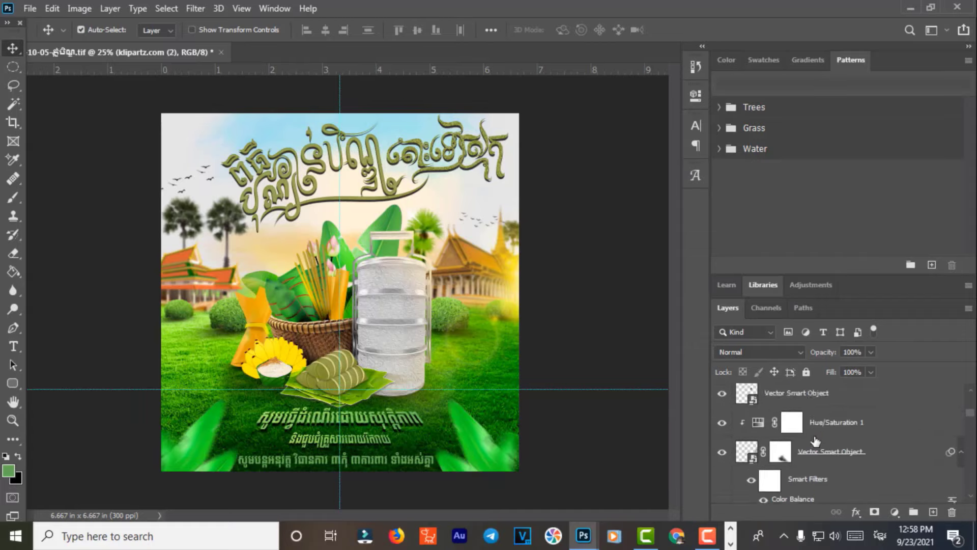
scroll(816, 442, "down", 3)
scroll(815, 441, "down", 2)
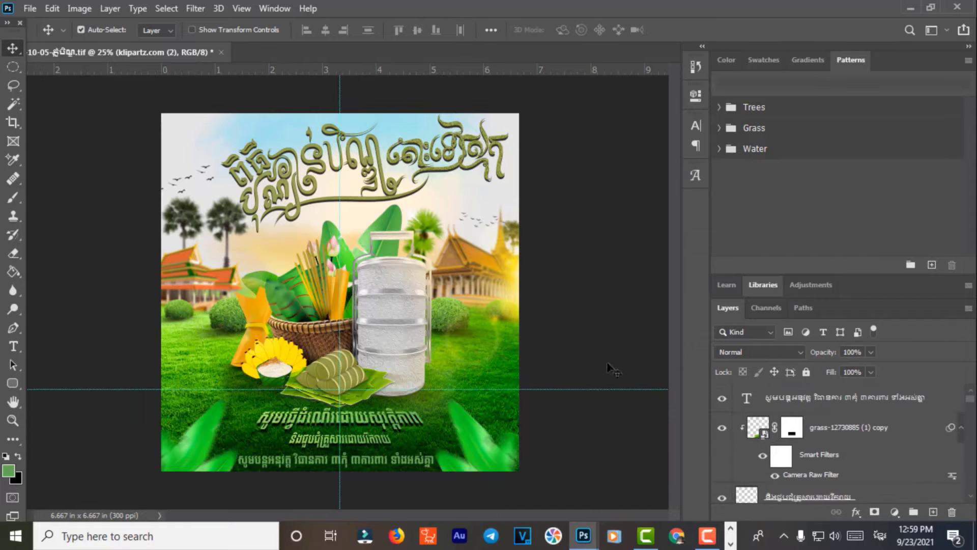
left_click(415, 162)
scroll(782, 358, "up", 3)
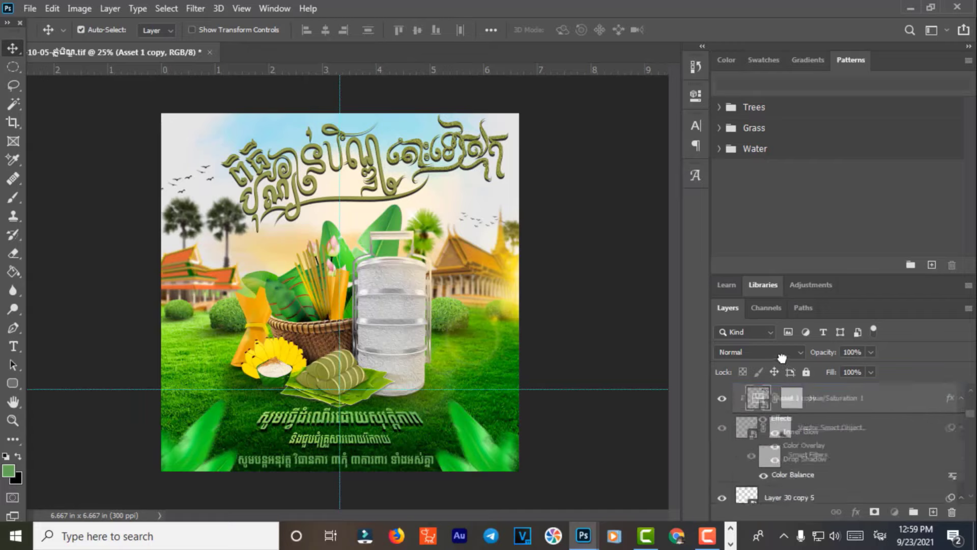
scroll(782, 358, "up", 2)
scroll(805, 380, "up", 2)
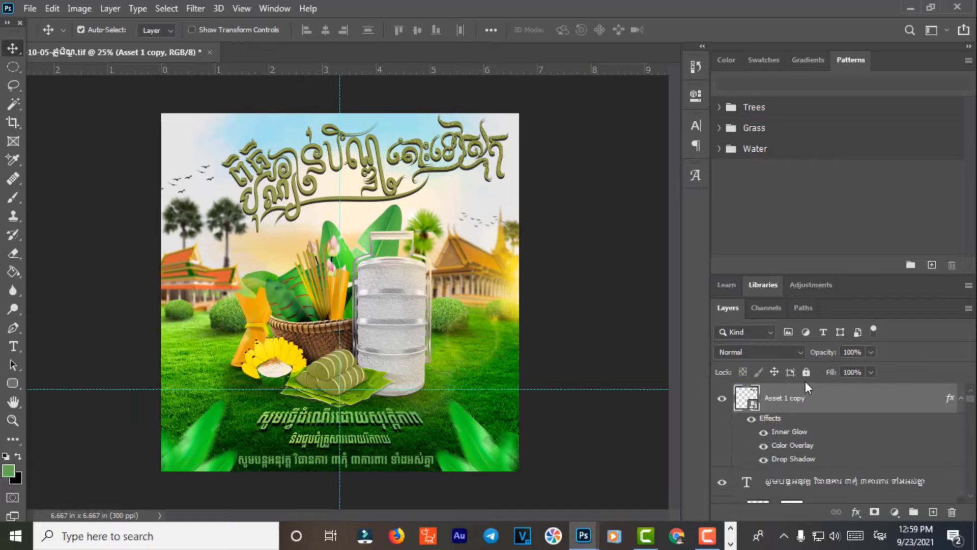
Move Layer 30 above Asset 1 copy and group both title layers into a group named Text.
left_click(381, 178)
left_click_drag(787, 490, 780, 370)
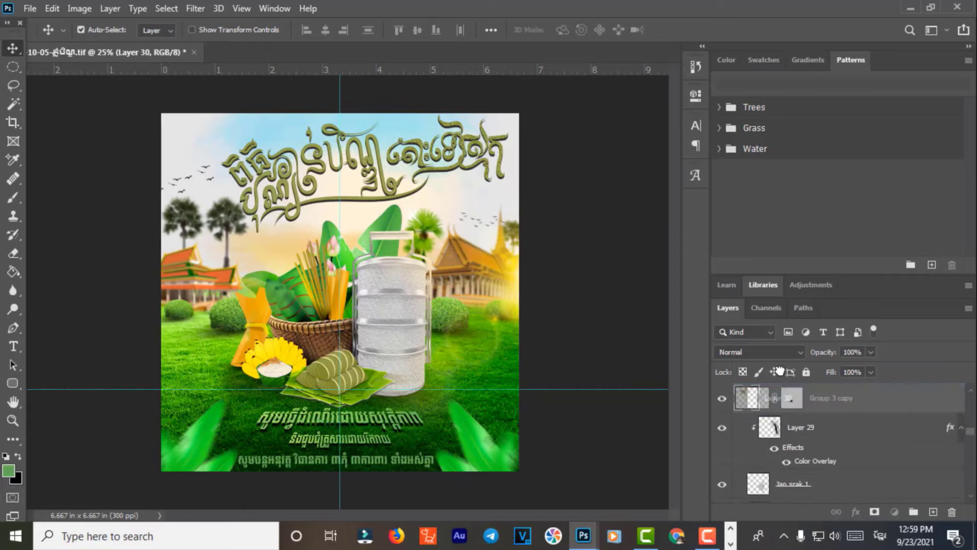
left_click_drag(780, 370, 796, 387)
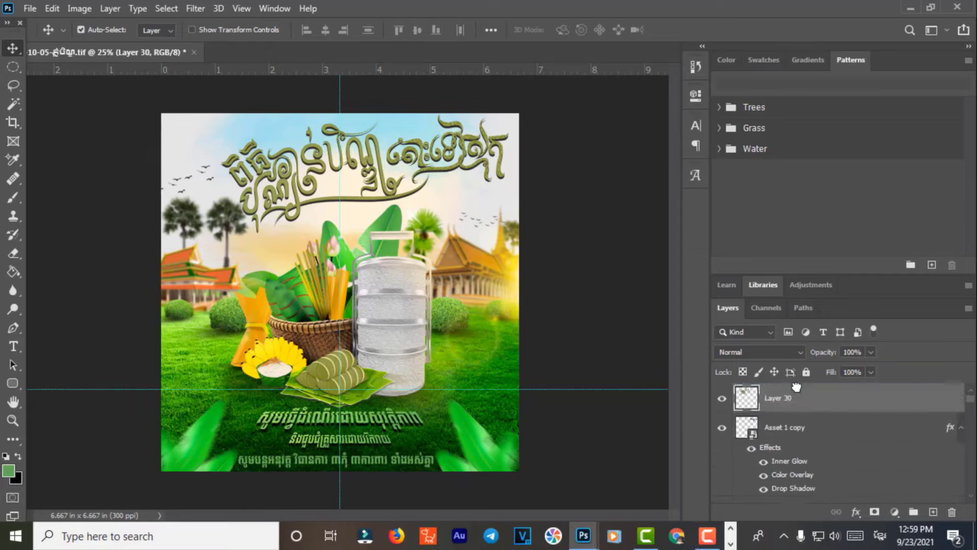
left_click(792, 433, "shift")
left_click_drag(793, 433, 913, 512)
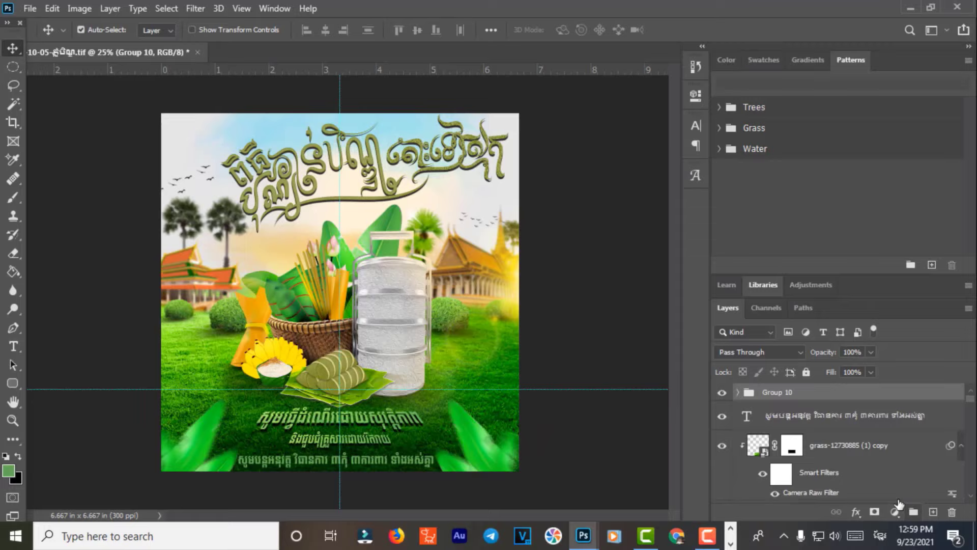
double_click(766, 392)
type("ន")
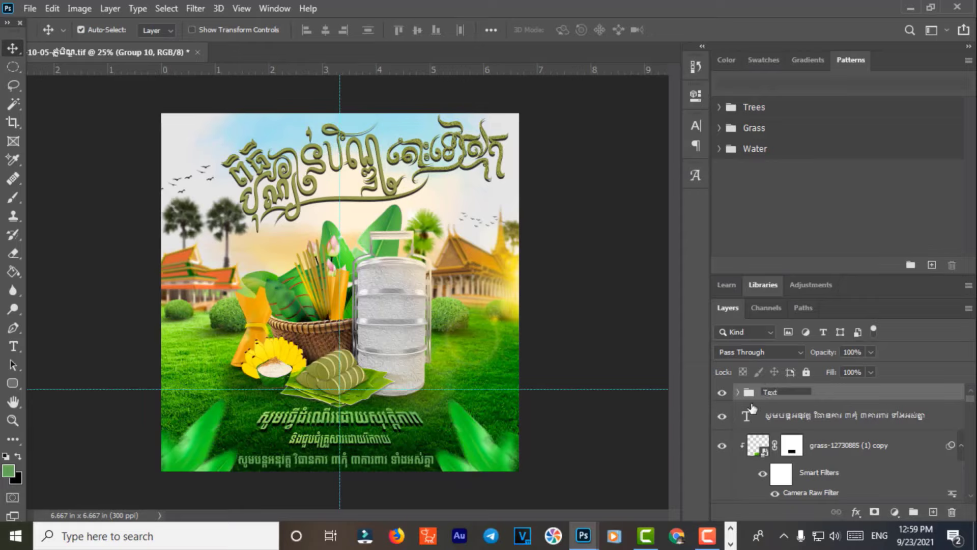
key("Return")
Scale the title artwork to about 89% and shift it slightly right and down.
key("ctrl+t")
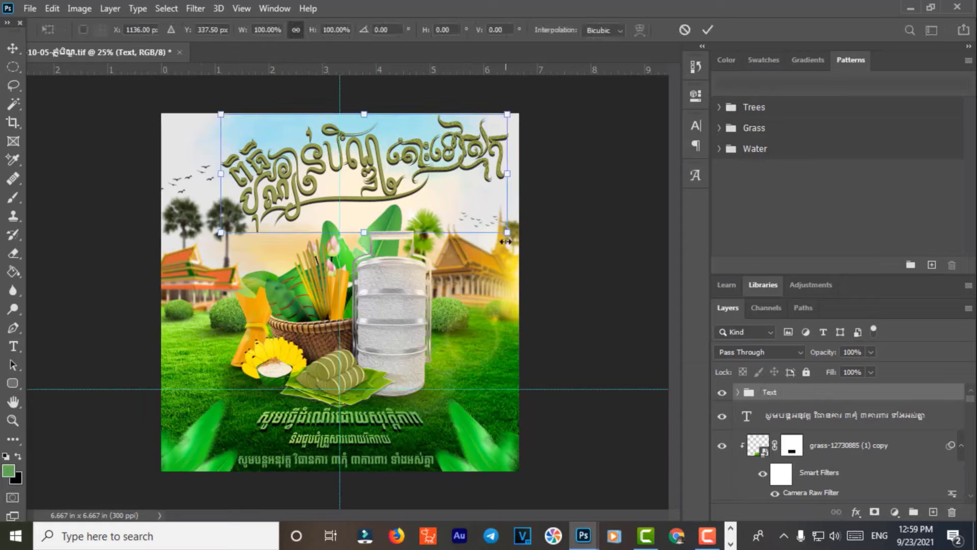
left_click_drag(505, 242, 475, 227)
mouse_move(418, 157)
left_mouse_down()
mouse_move(449, 166)
mouse_move(442, 170)
left_mouse_up()
key("Return")
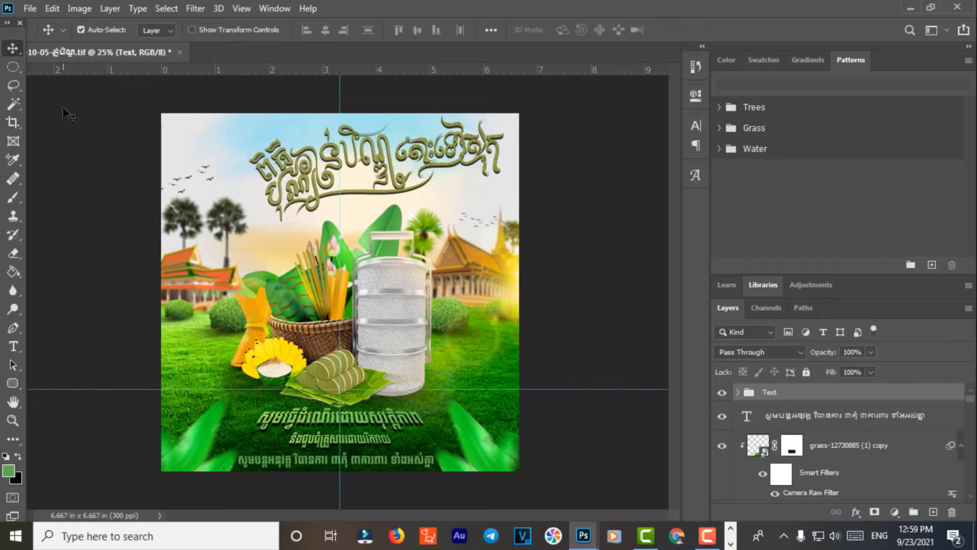
Start a Save As into the Pchum Ben Day Element 2021 folder with JPEG format.
left_click(30, 10)
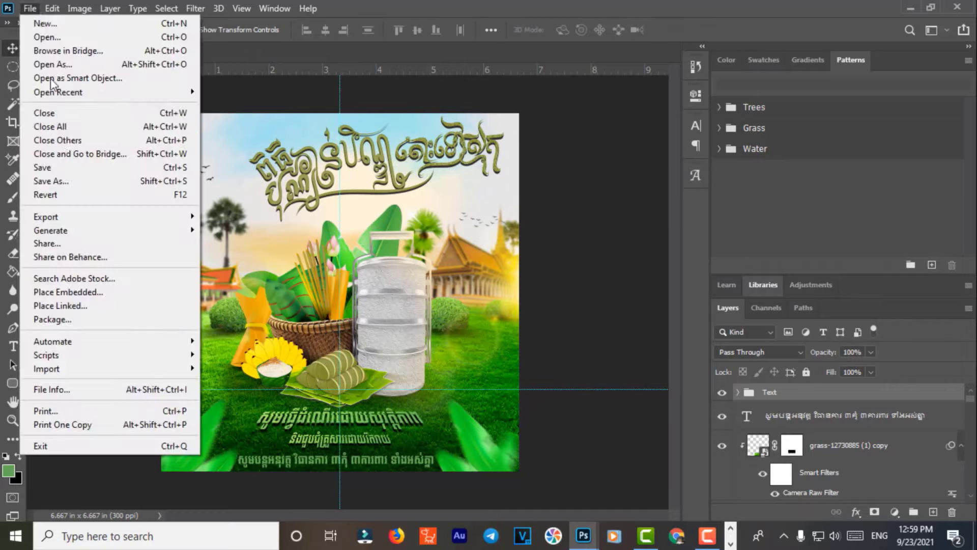
left_click(84, 182)
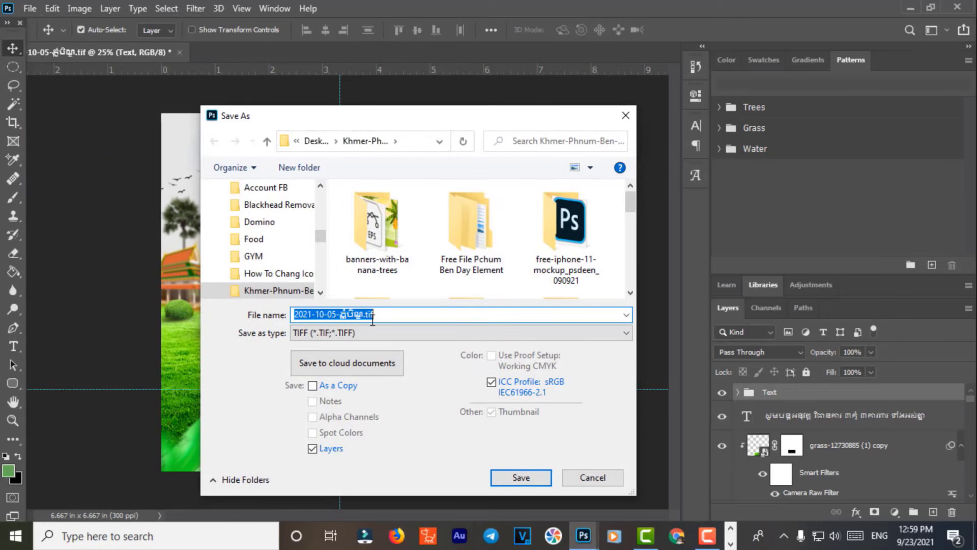
scroll(469, 262, "down", 5)
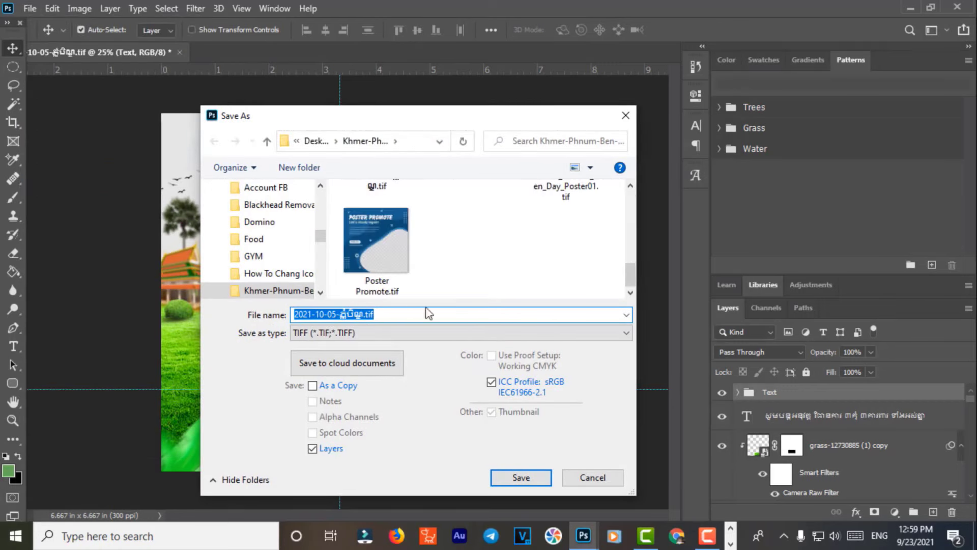
scroll(474, 234, "up", 3)
double_click(562, 220)
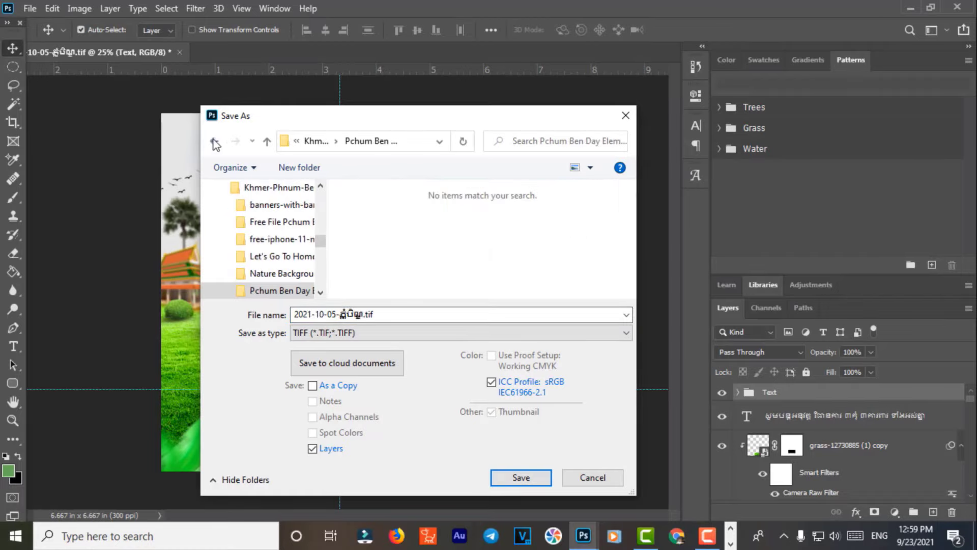
left_click(378, 333)
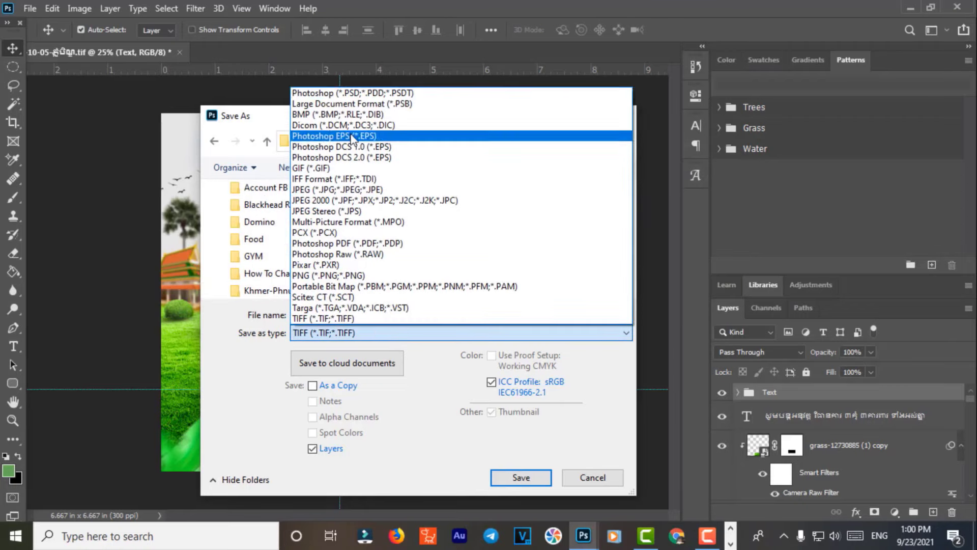
left_click(383, 193)
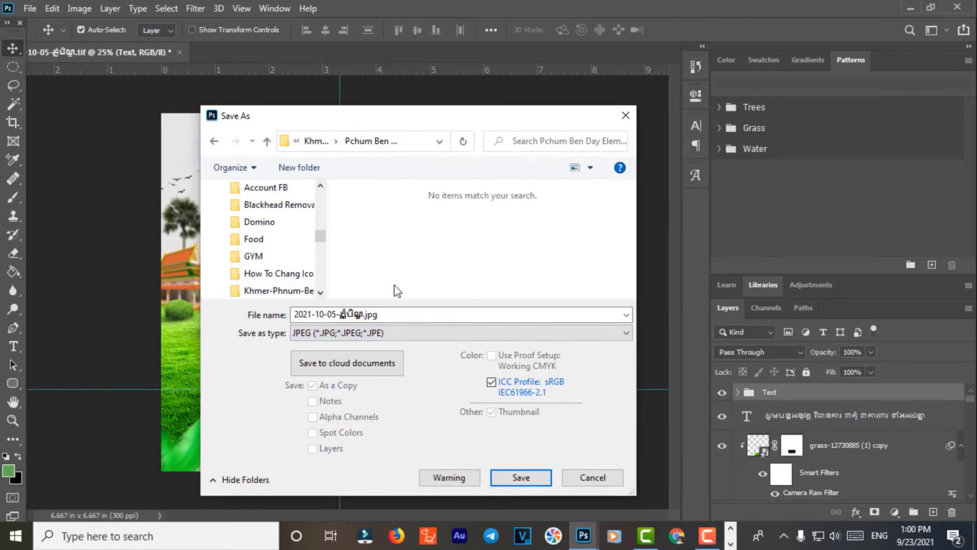
Copy the Pchum Ben Day Element 2021 folder name into the file name field.
left_click(214, 141)
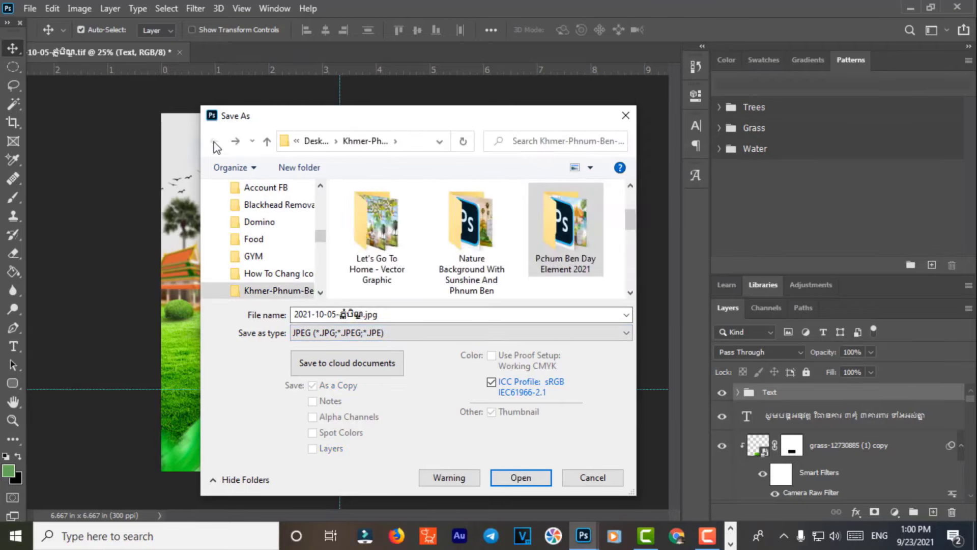
right_click(568, 224)
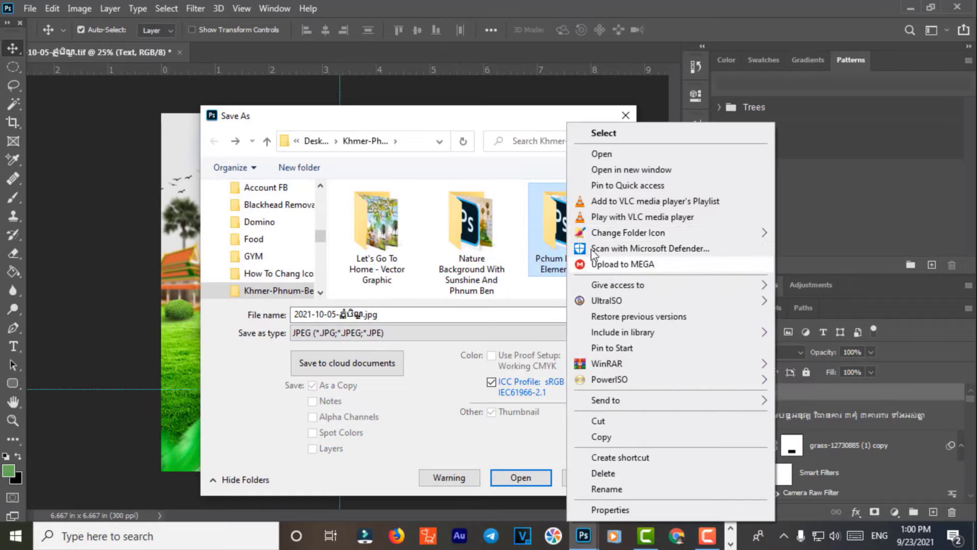
left_click(604, 489)
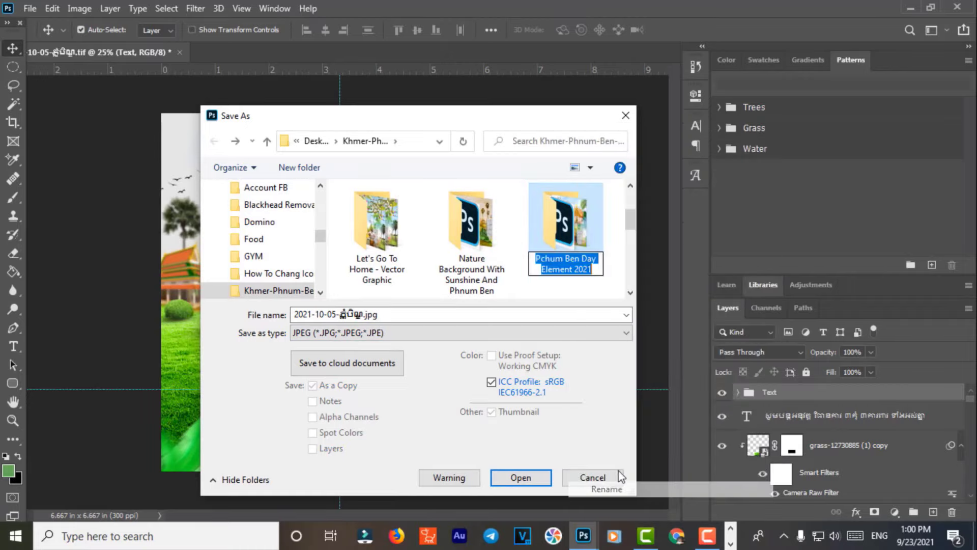
right_click(564, 267)
left_click(598, 314)
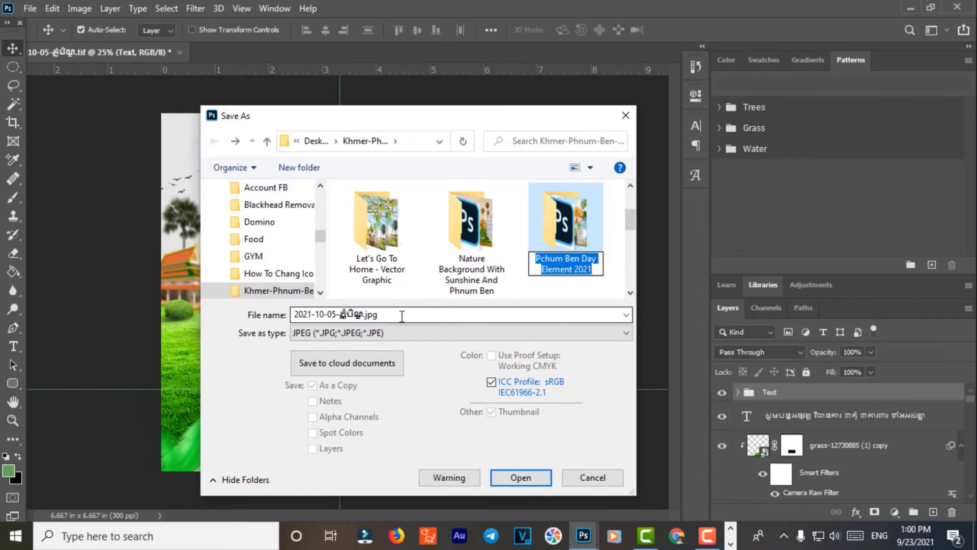
triple_click(358, 314)
type("Pchum Ben Day Element 2021")
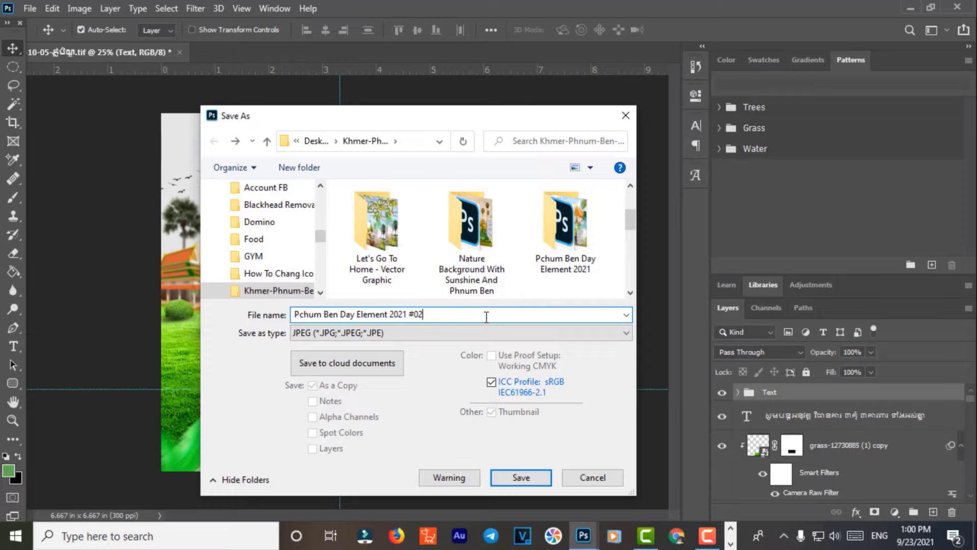
Save the poster as a TIFF in the Pchum Ben Day Element 2021 folder.
double_click(570, 235)
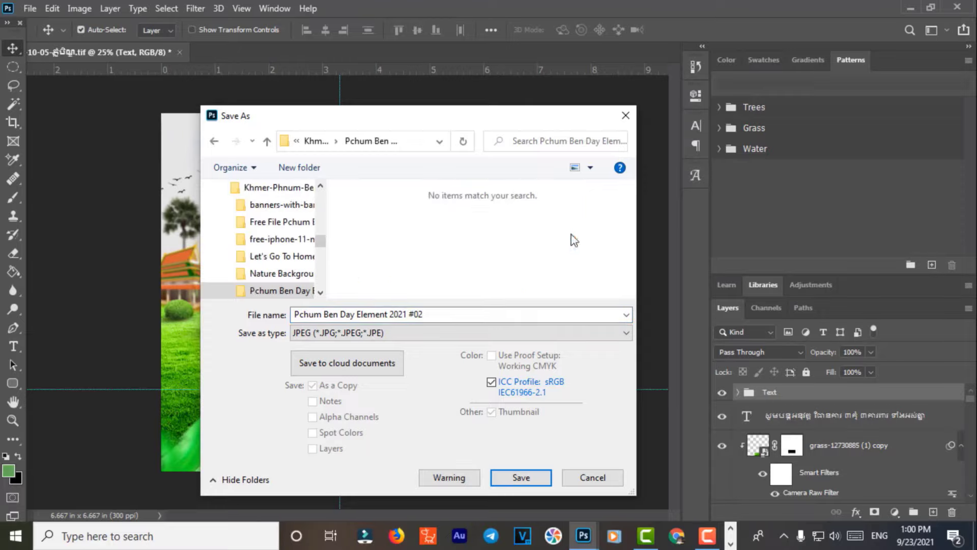
left_click(463, 333)
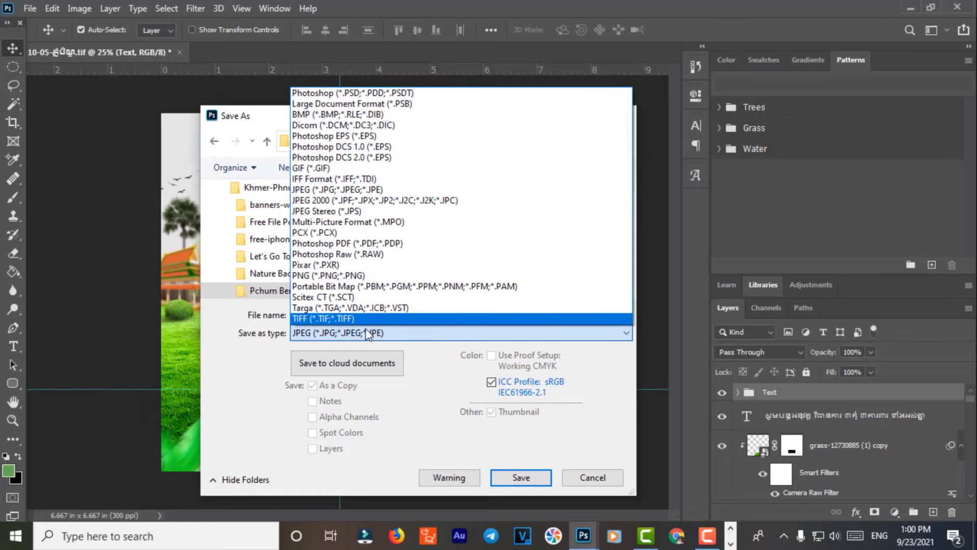
left_click(381, 319)
left_click(522, 475)
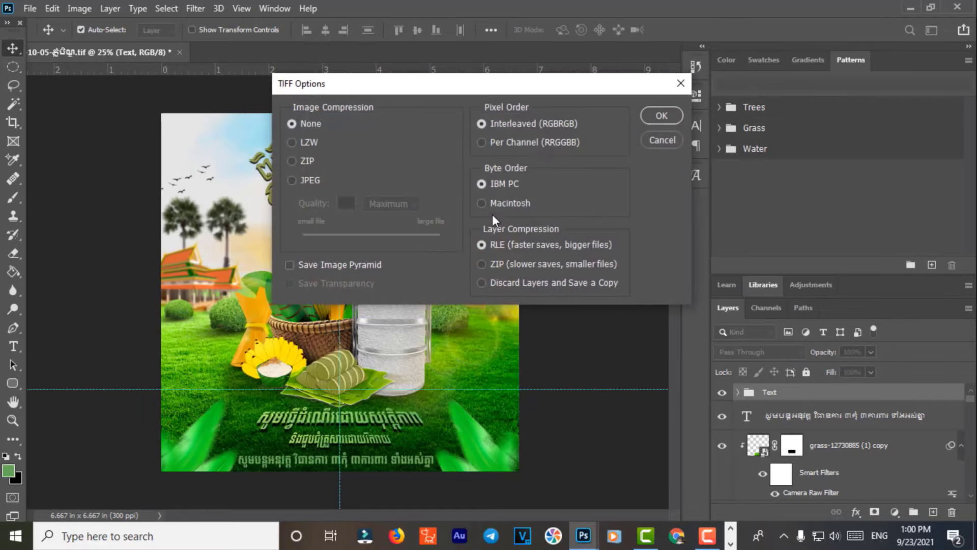
left_click(657, 116)
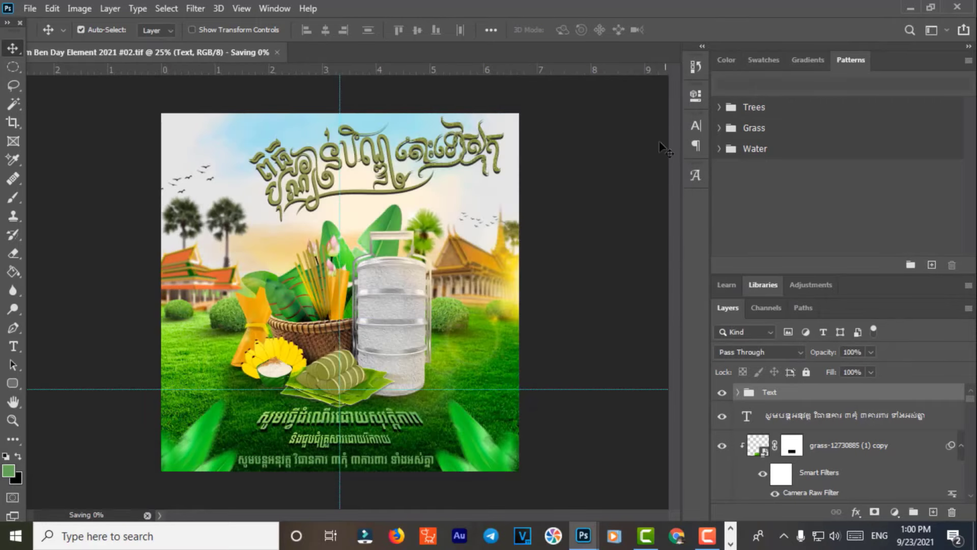
Save another copy of the poster as a JPEG, accepting the quality settings.
left_click(28, 9)
left_click(67, 182)
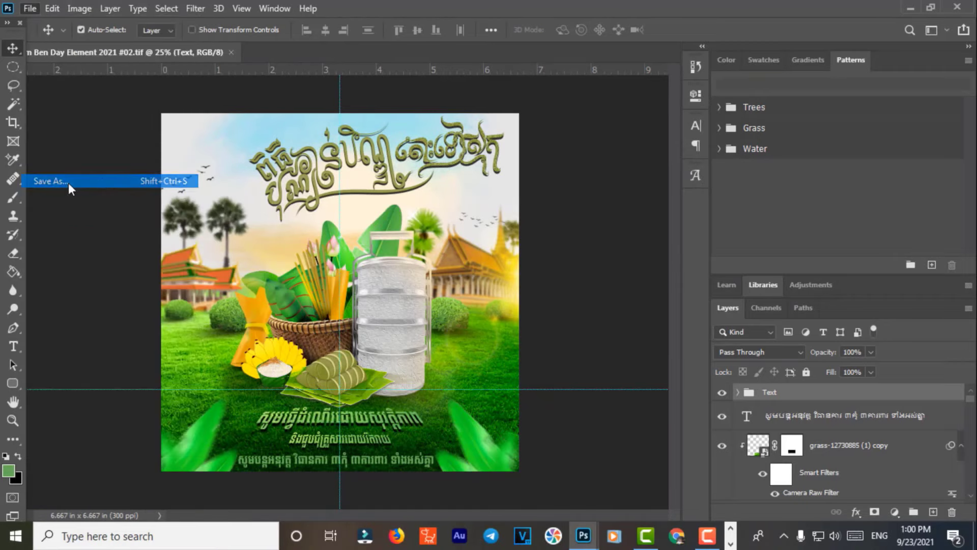
left_click(459, 332)
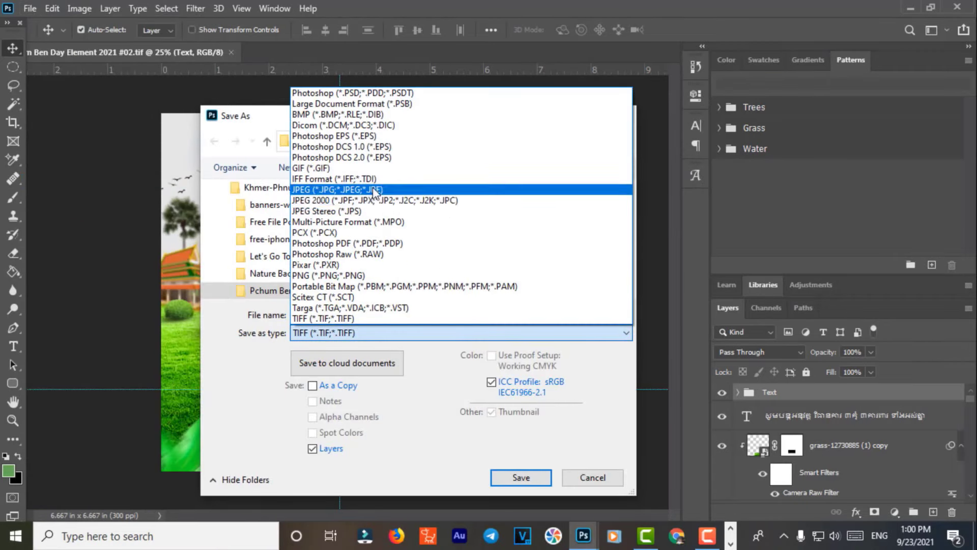
left_click(433, 188)
left_click(532, 477)
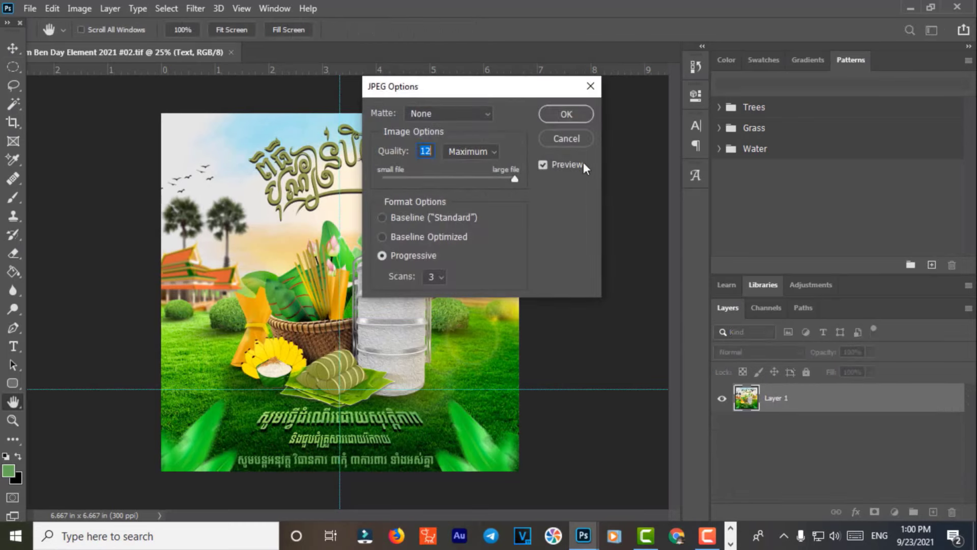
left_click(564, 114)
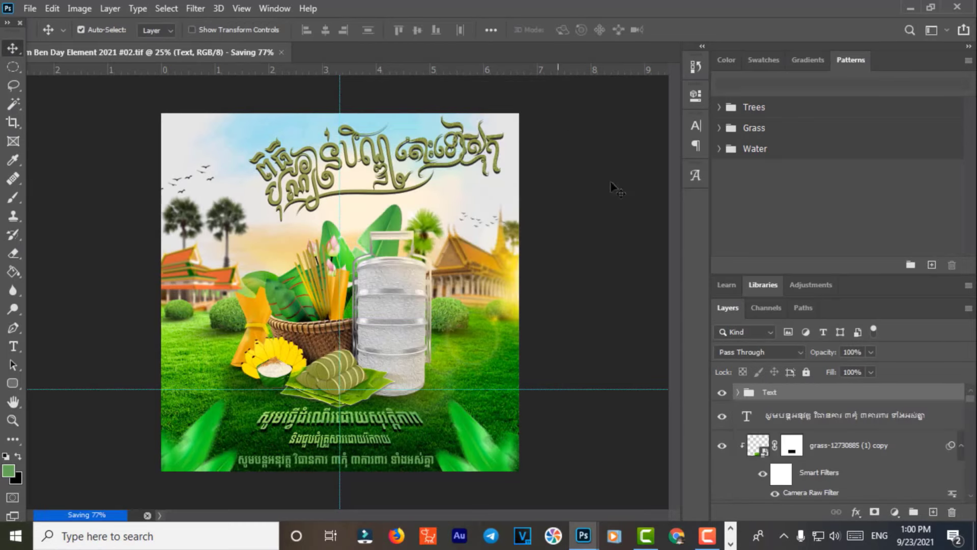
Minimize Photoshop and open the Pchum Ben Day Element 2021 folder in File Explorer.
left_click(911, 7)
left_click(9, 116)
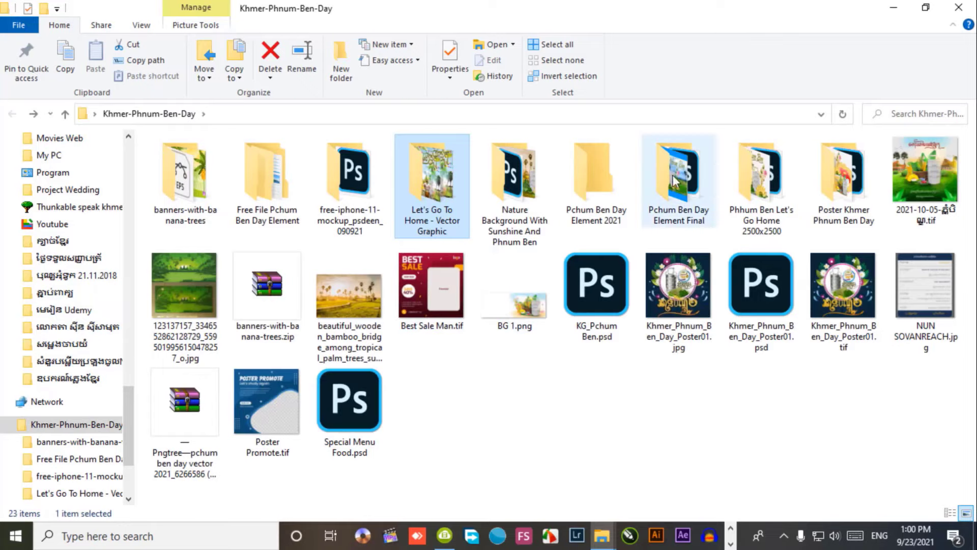
left_click(600, 174)
double_click(599, 174)
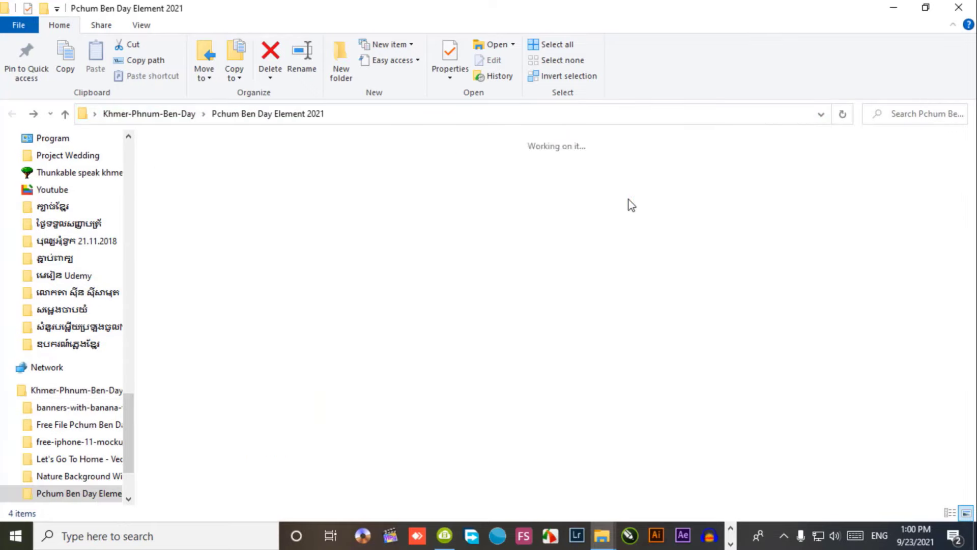
Open the Pchum Ben Day Element 2021 #02 JPEG in Photos to preview the poster.
double_click(181, 185)
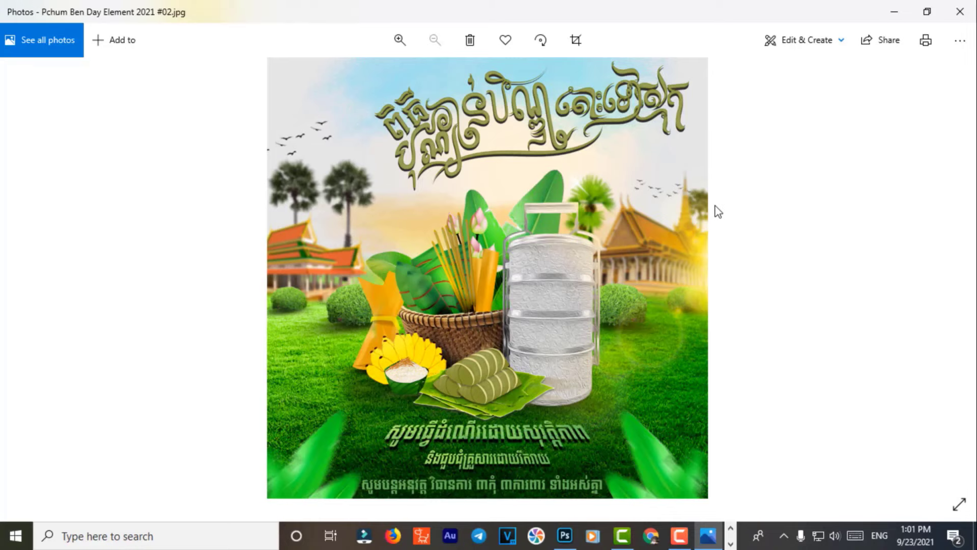
Close Photos and File Explorer, then bring up the desktop context menu.
left_click(959, 12)
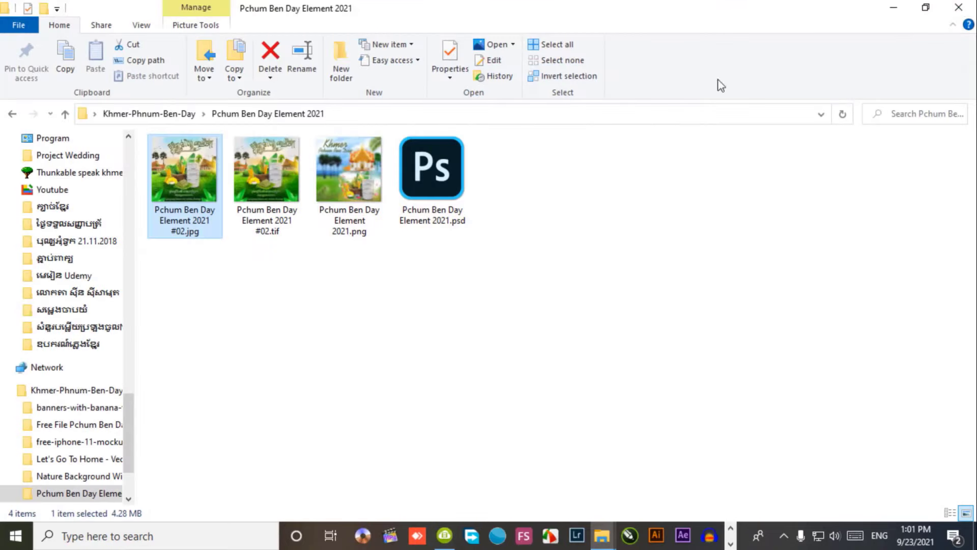
left_click(959, 7)
right_click(511, 118)
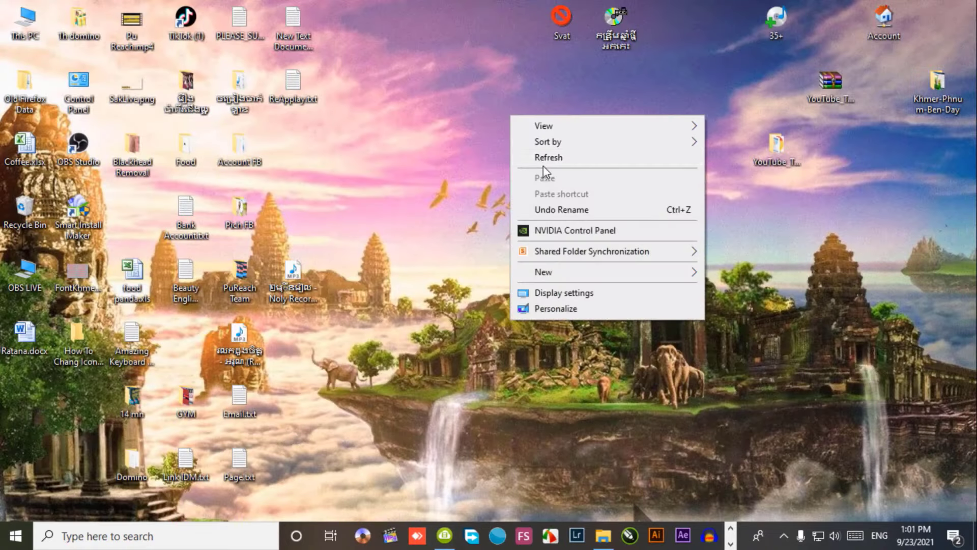
left_click(543, 162)
right_click(469, 131)
left_click(515, 168)
right_click(449, 128)
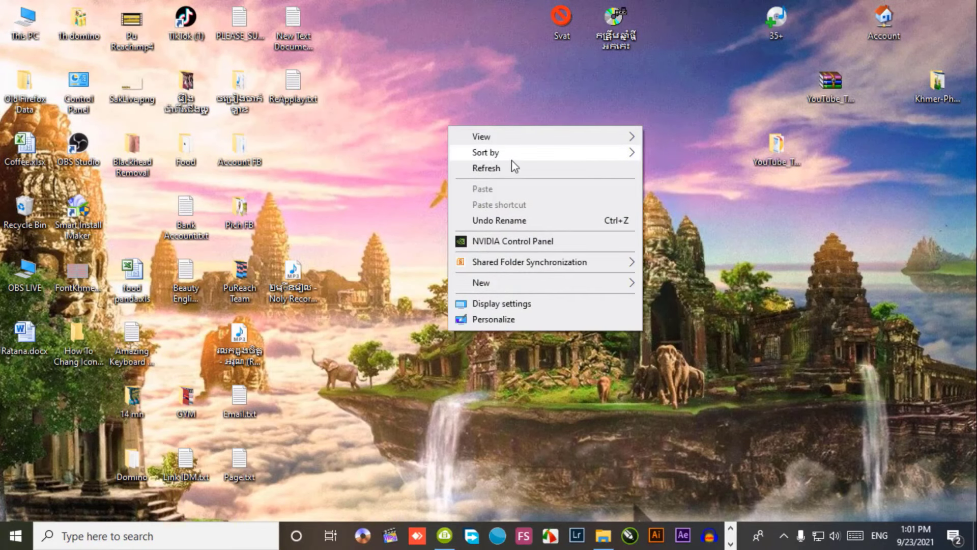